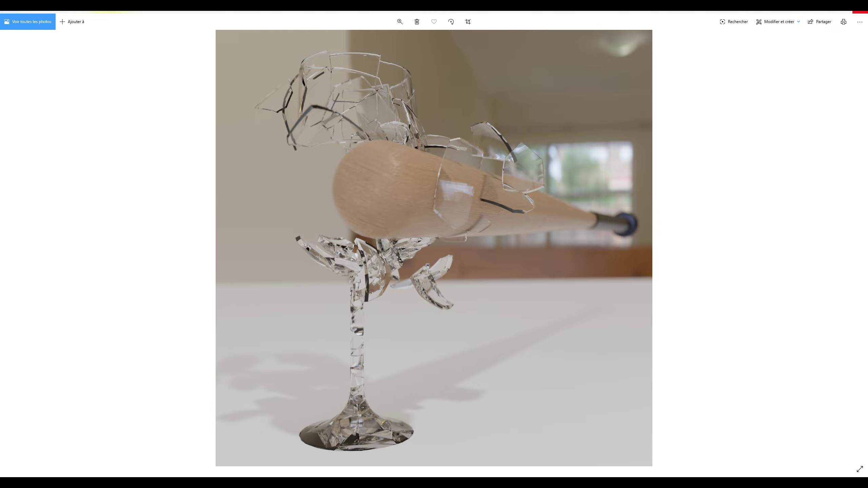
Step: Close the still image, play the 0000-0250 video full screen, replay it from near the start, and close the player
left_click(860, 12)
right_click(82, 66)
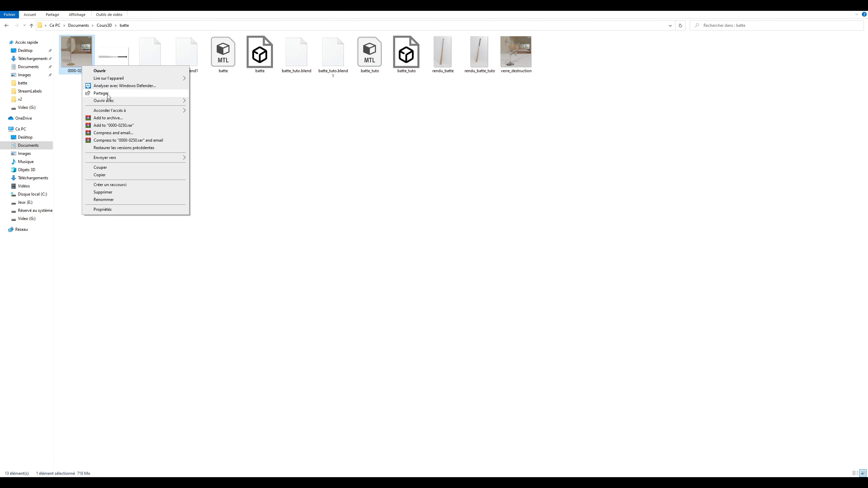
double_click(80, 55)
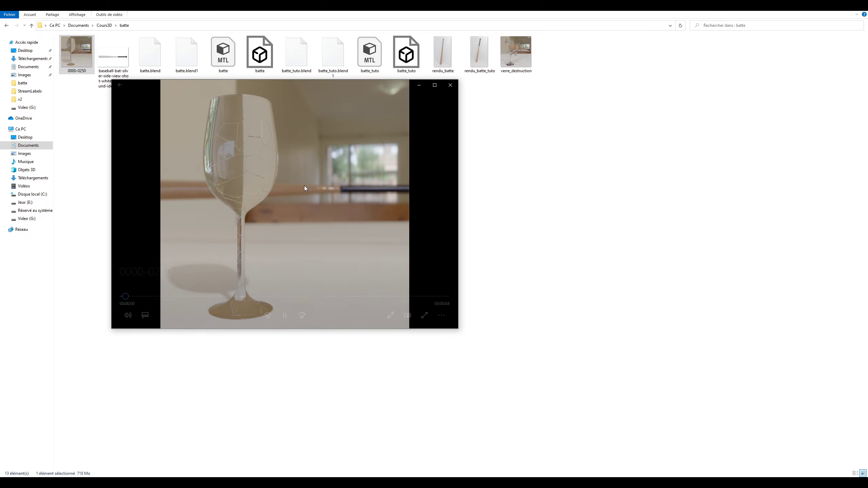
double_click(305, 188)
left_click(370, 349)
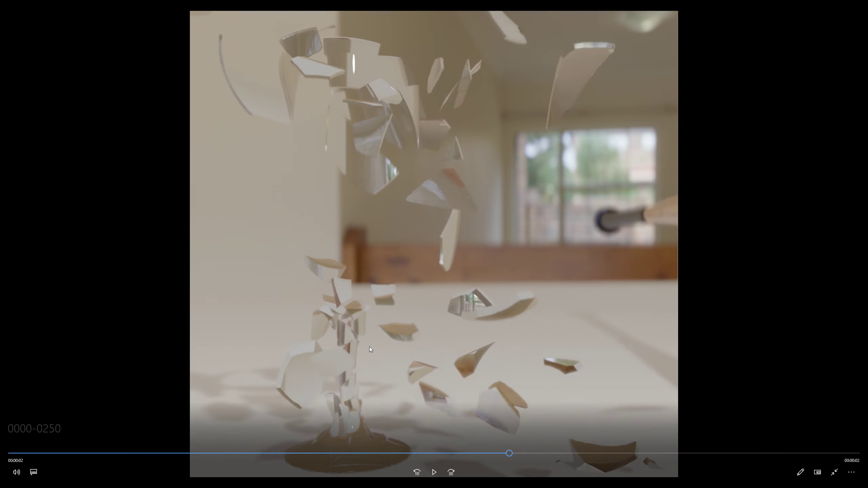
left_click_drag(509, 453, 109, 453)
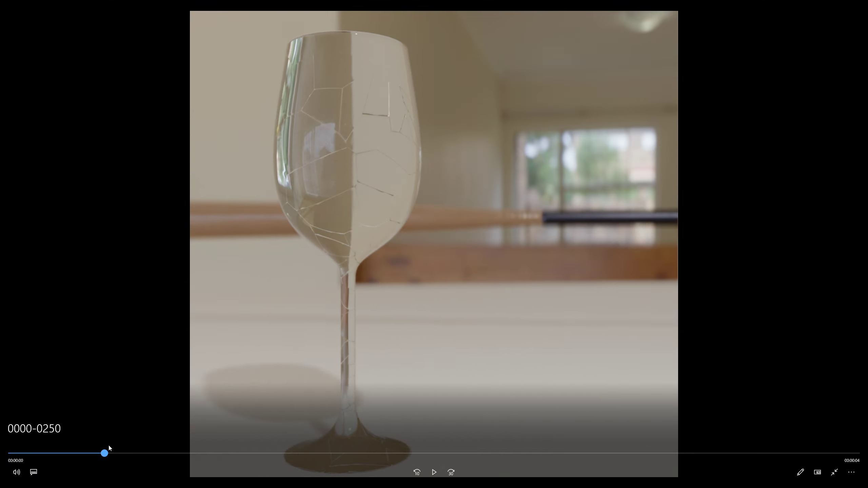
left_click(135, 358)
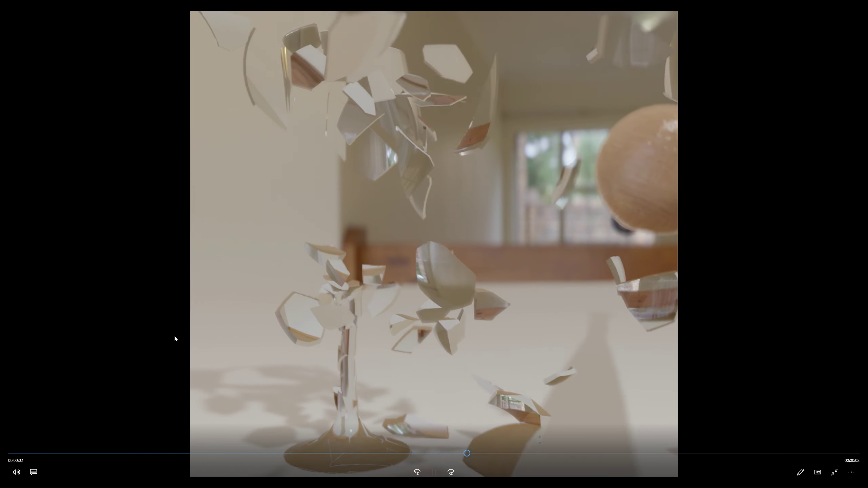
left_click(218, 298)
key("Escape")
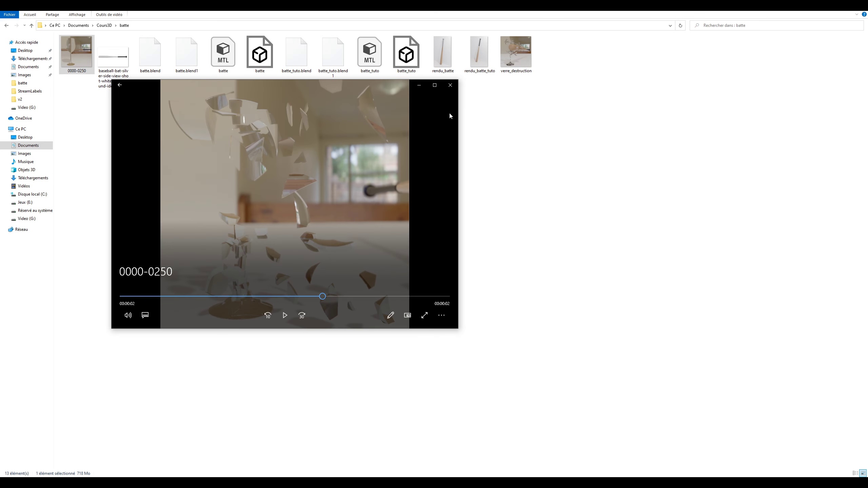
left_click(449, 83)
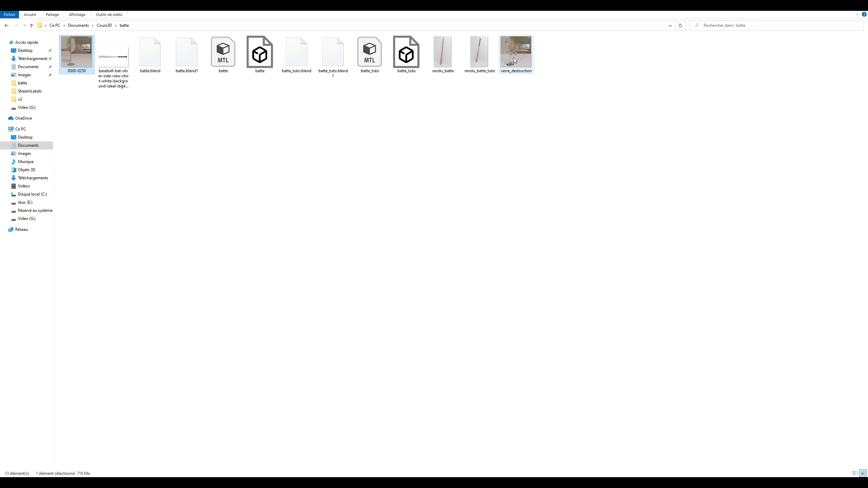
Step: Switch to the Blender window with the shattered glass scene and start a new General file there
left_click(191, 482)
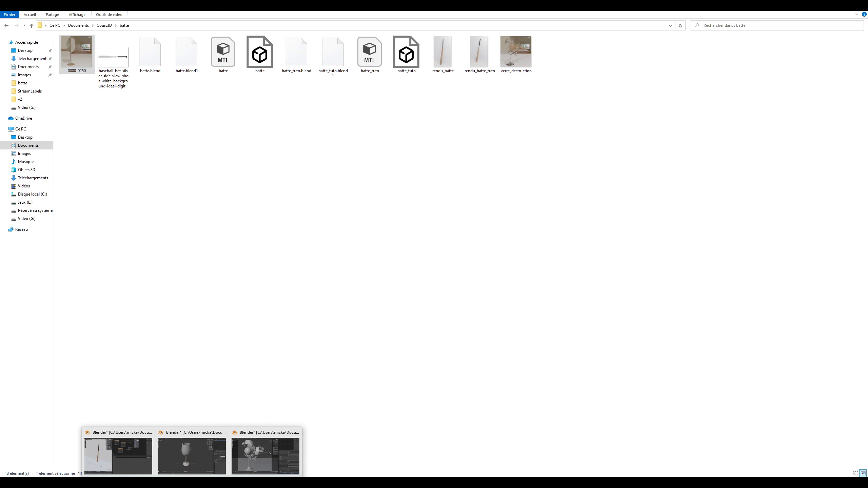
left_click(266, 454)
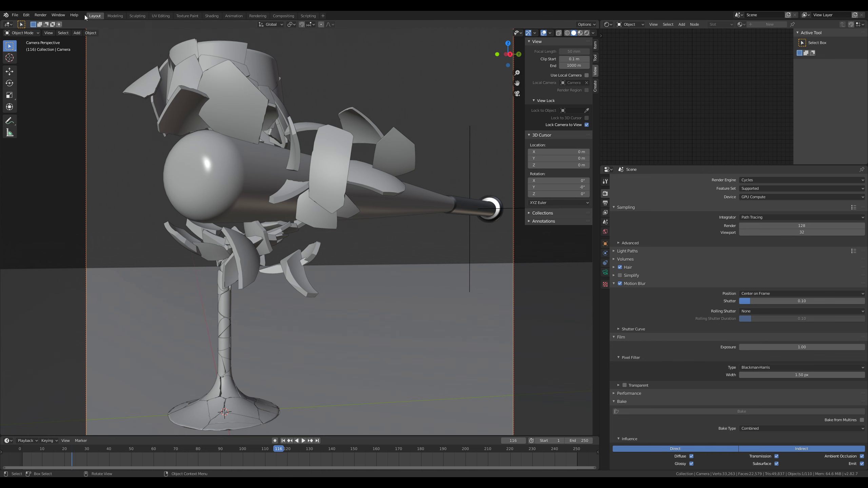
left_click(14, 15)
mouse_move(31, 23)
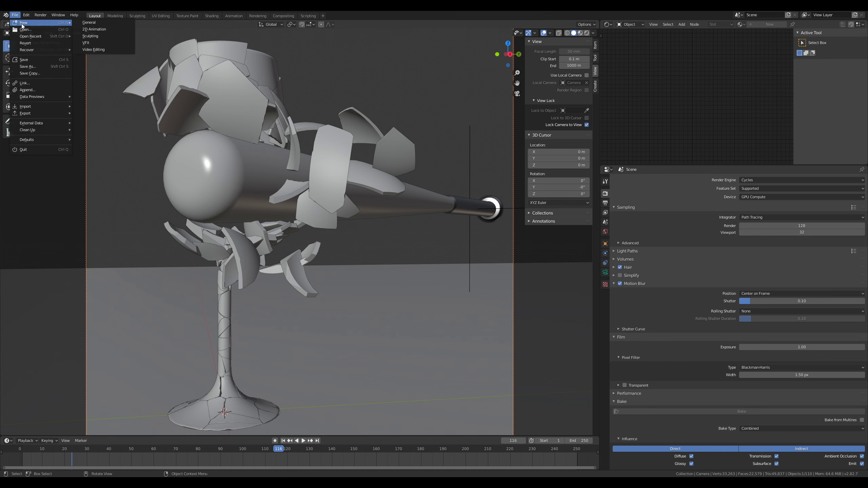
left_click(95, 28)
left_click(452, 252)
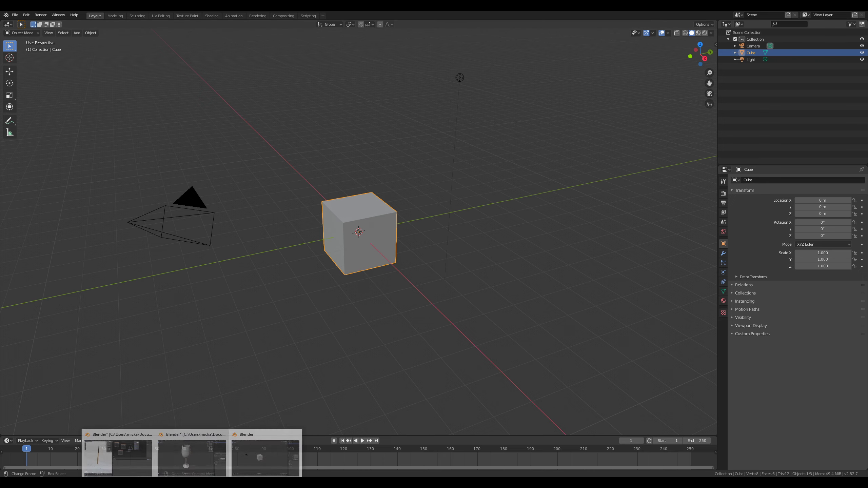
Step: Copy the wine glass from its Blender project window and paste it into the new scene
mouse_move(198, 457)
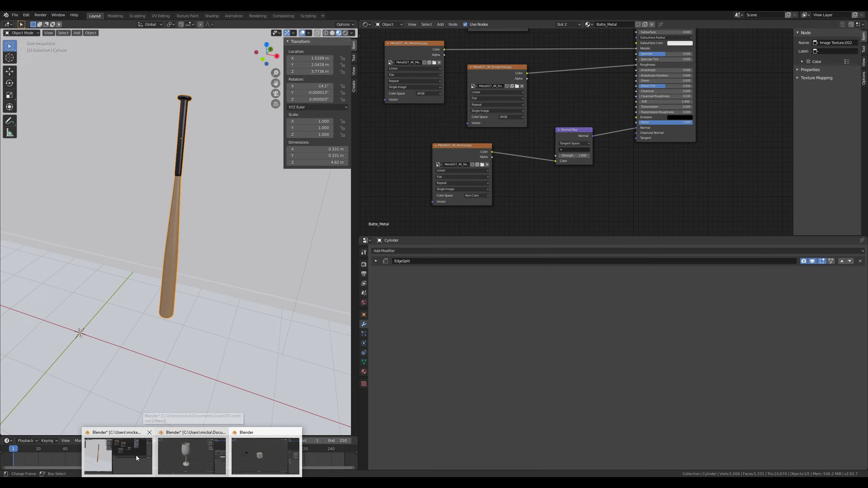
left_click(136, 455)
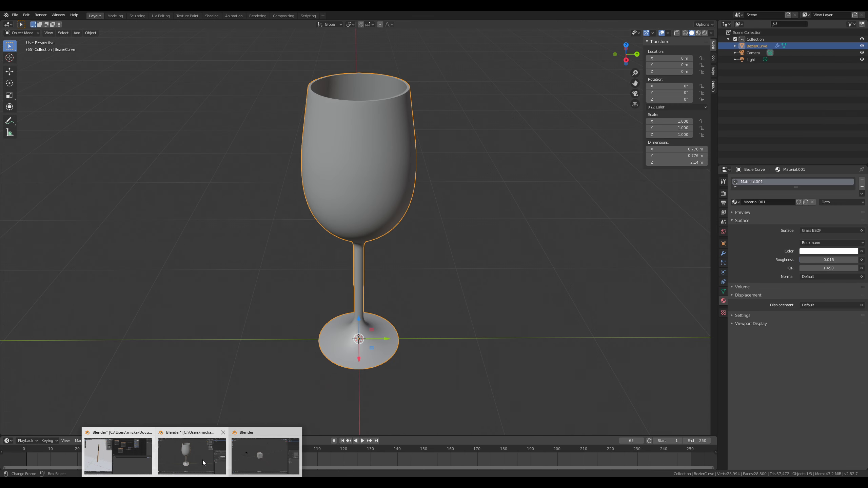
left_click(202, 460)
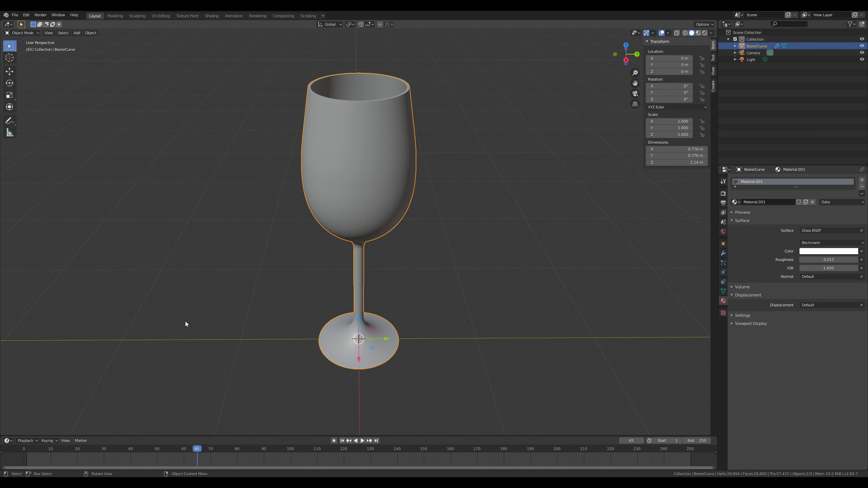
key("ctrl+c")
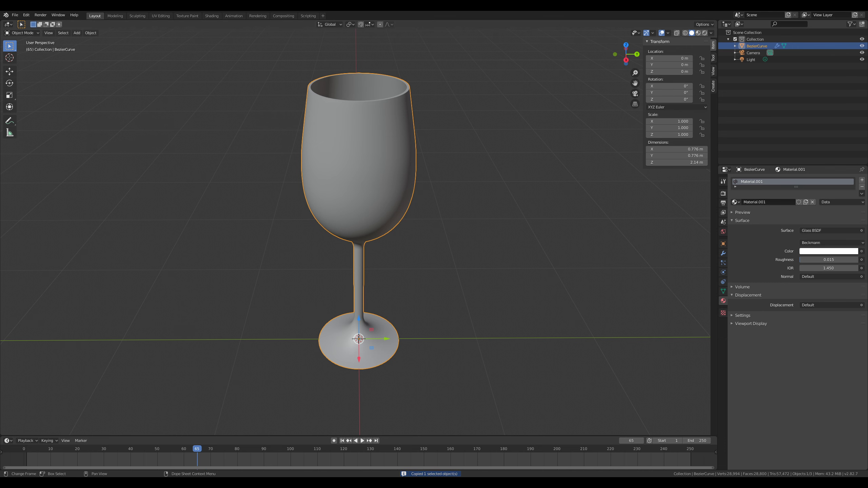
left_click(246, 448)
key("ctrl+v")
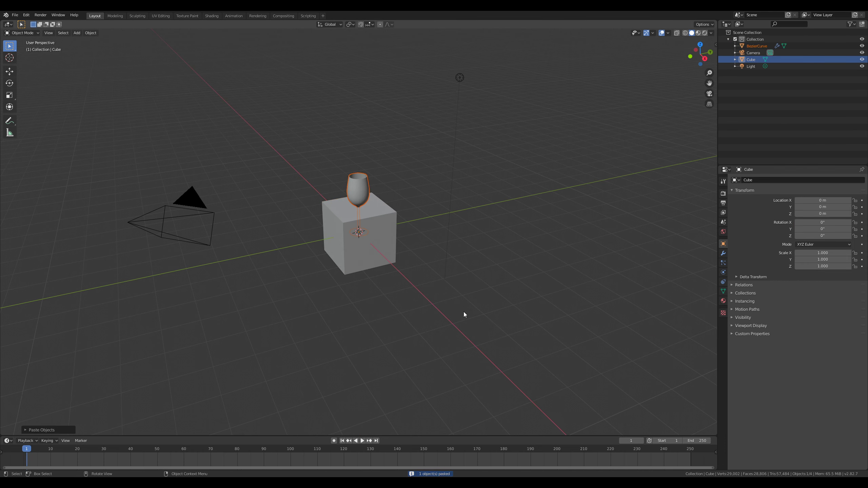
Step: Delete the pasted wine glass and the default cube from the new scene
left_click(723, 301)
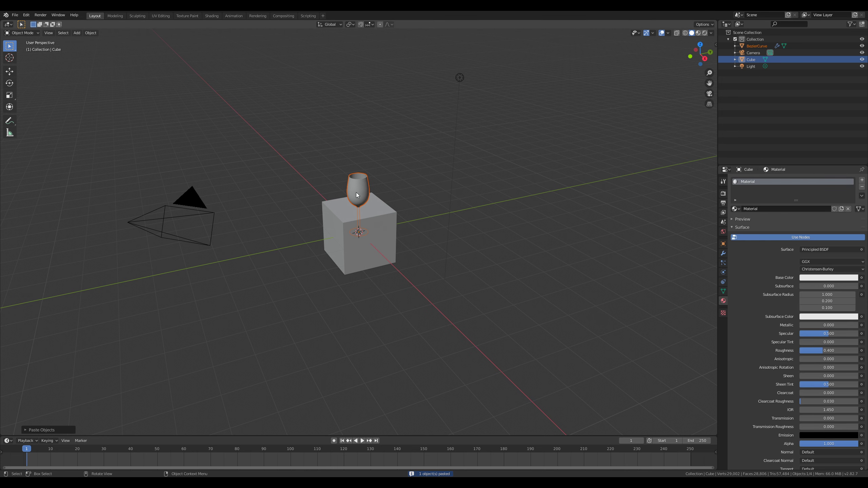
scroll(356, 192, "up", 2)
scroll(366, 236, "down", 3)
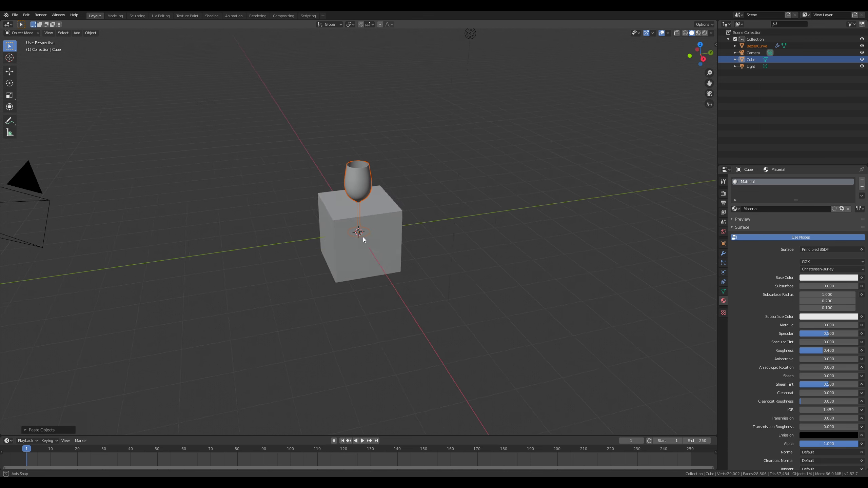
key("Delete")
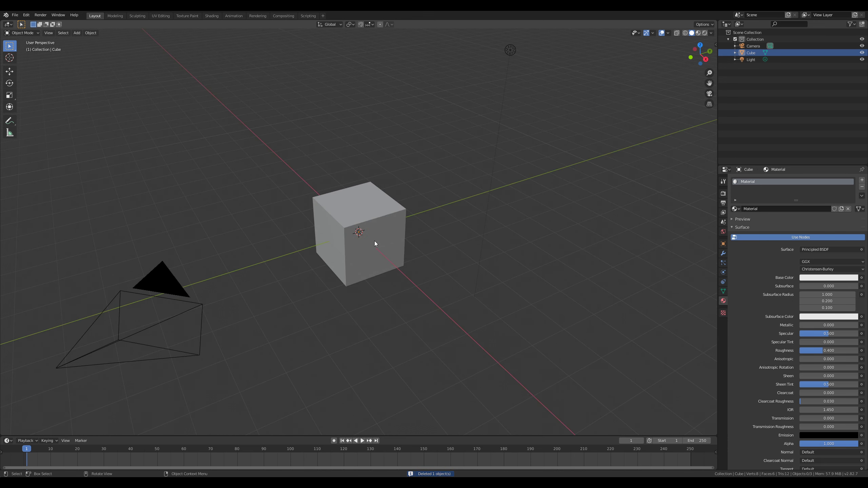
left_click(382, 228)
key("Delete")
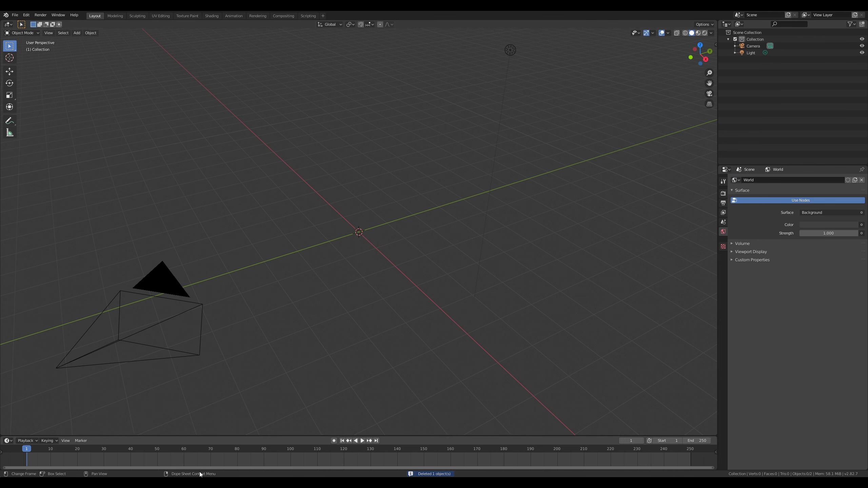
Step: Open the Wavefront OBJ export for the wine glass project and delete the existing batte_tuto and verre files from the destruction folder
mouse_move(191, 457)
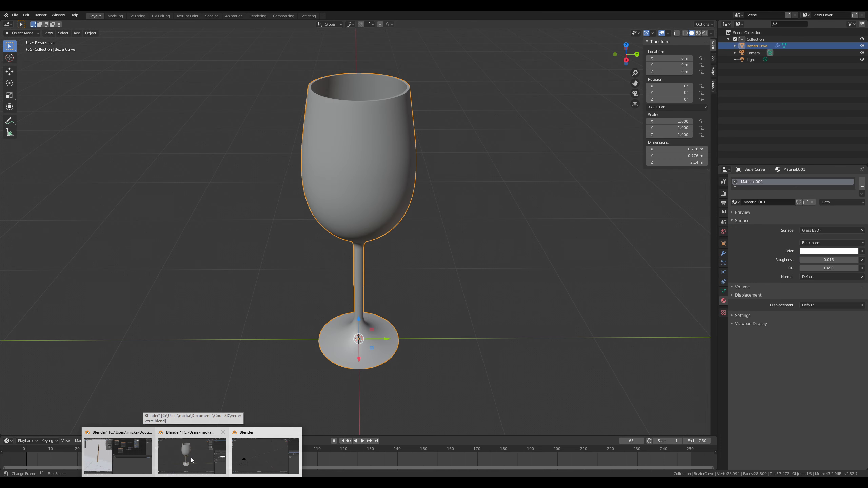
left_click(190, 457)
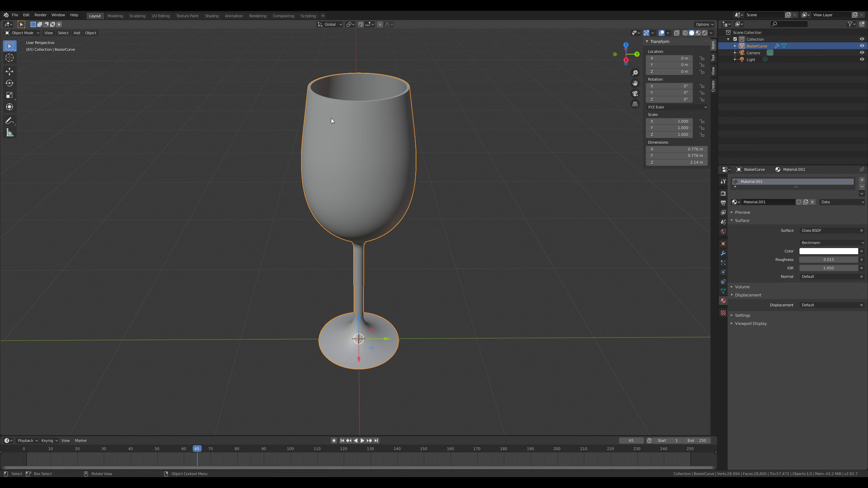
left_click(15, 15)
mouse_move(45, 114)
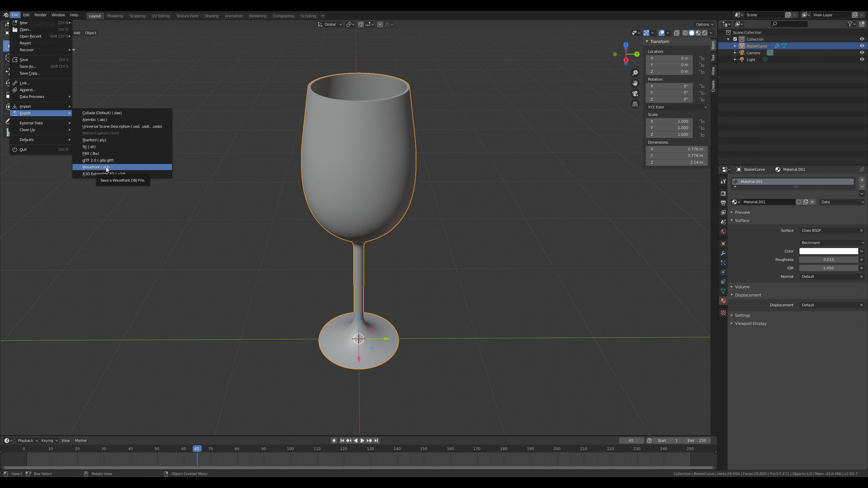
left_click(106, 169)
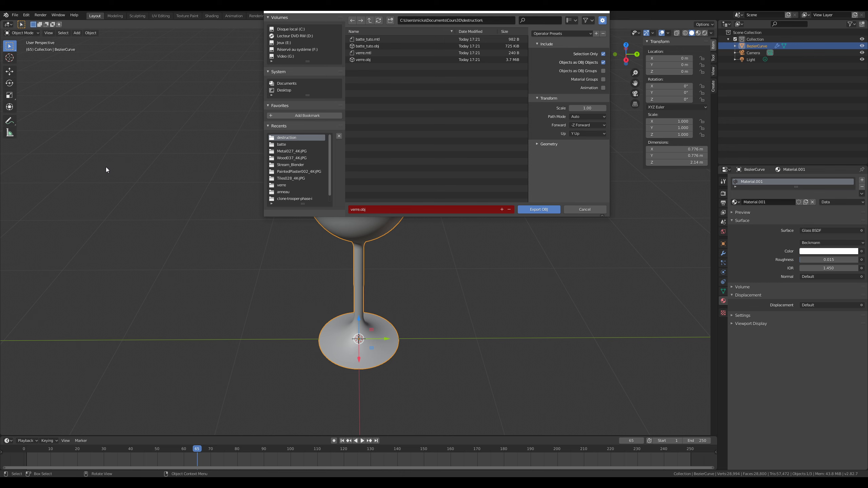
left_click_drag(409, 96, 360, 40)
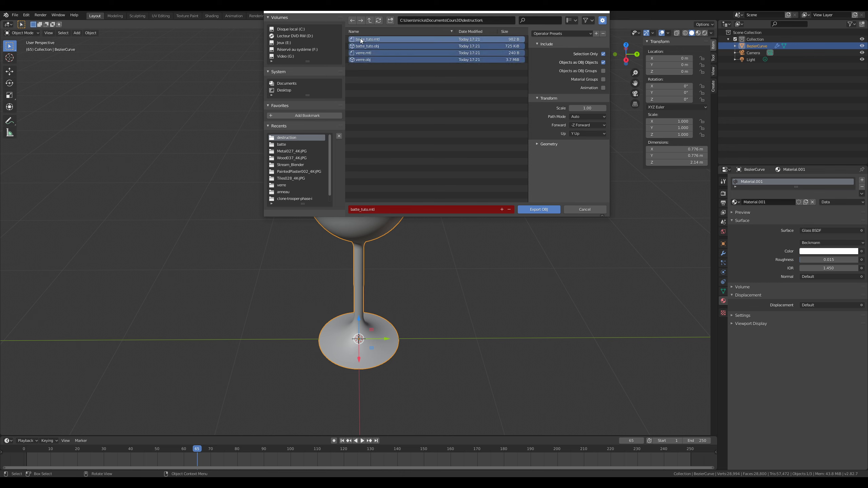
key("x")
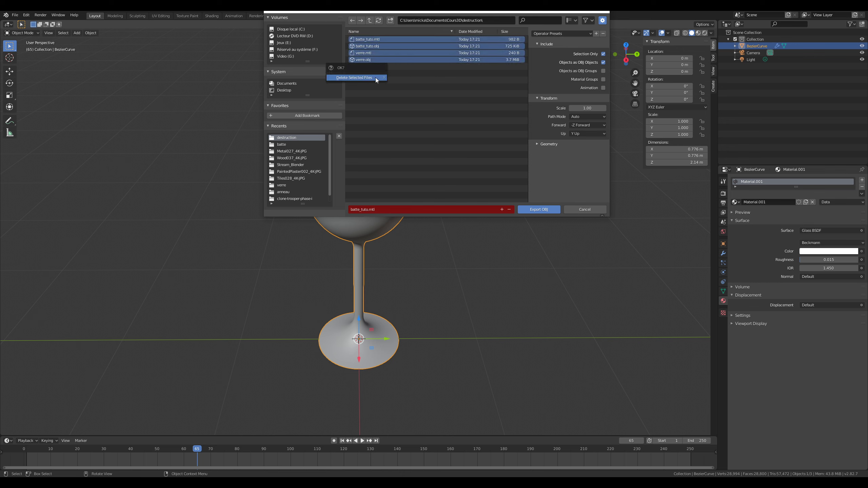
left_click(376, 78)
Step: Set the export file name to verre.obj
left_click(386, 209)
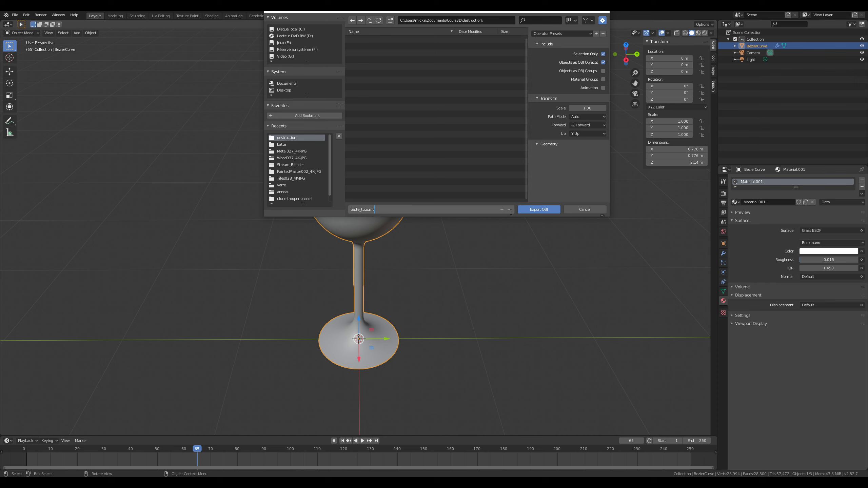
key("ctrl+a")
key("BackSpace")
type("verre.o")
key("Return")
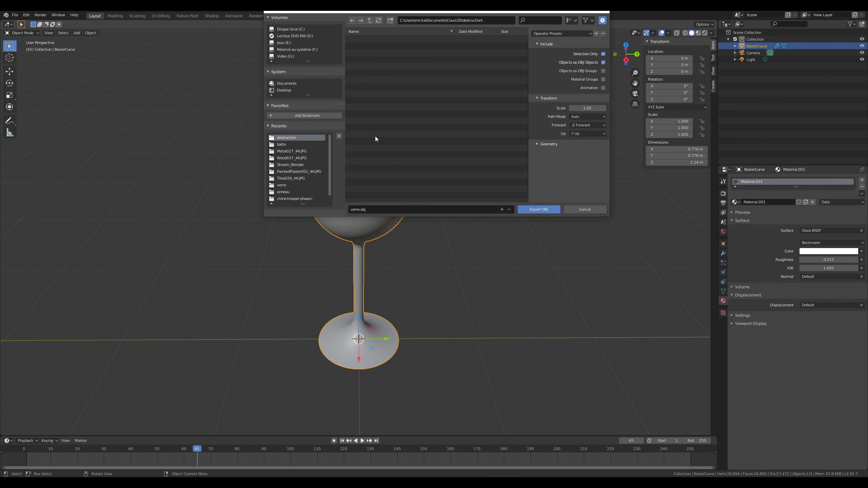
Step: Restore the default OBJ export settings and enable Selection Only
left_click(579, 33)
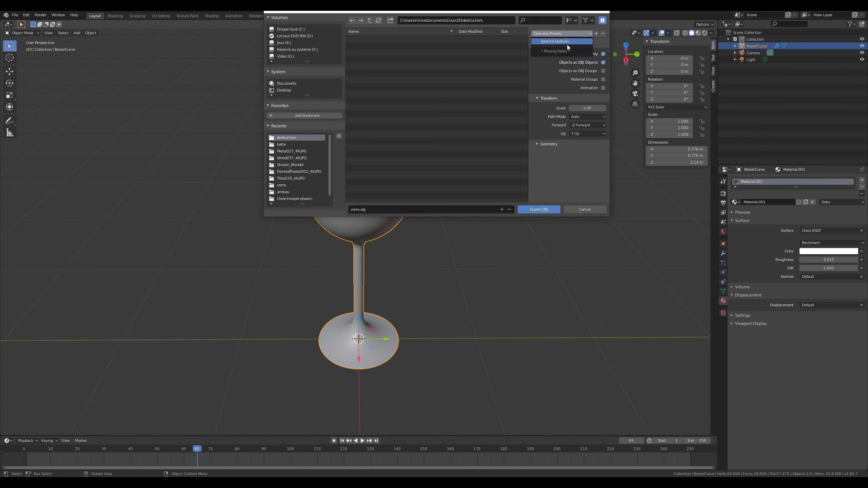
left_click(565, 40)
left_click_drag(463, 11, 348, 85)
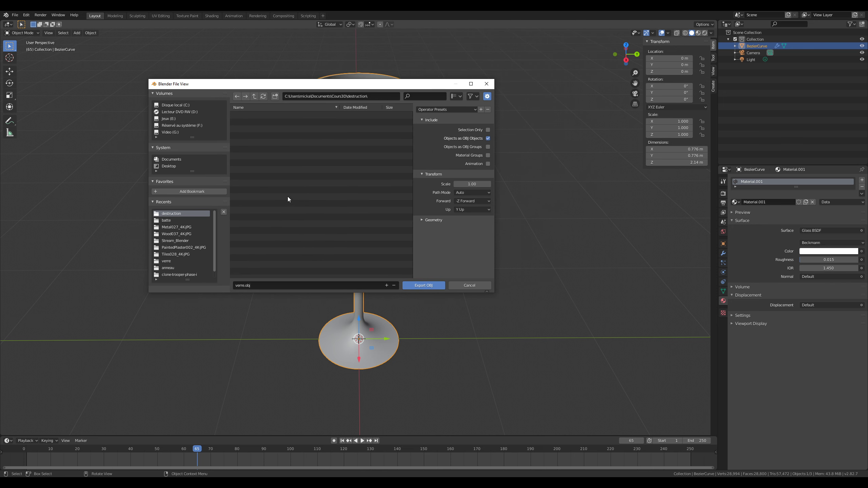
left_click(487, 131)
left_click_drag(391, 87, 319, 156)
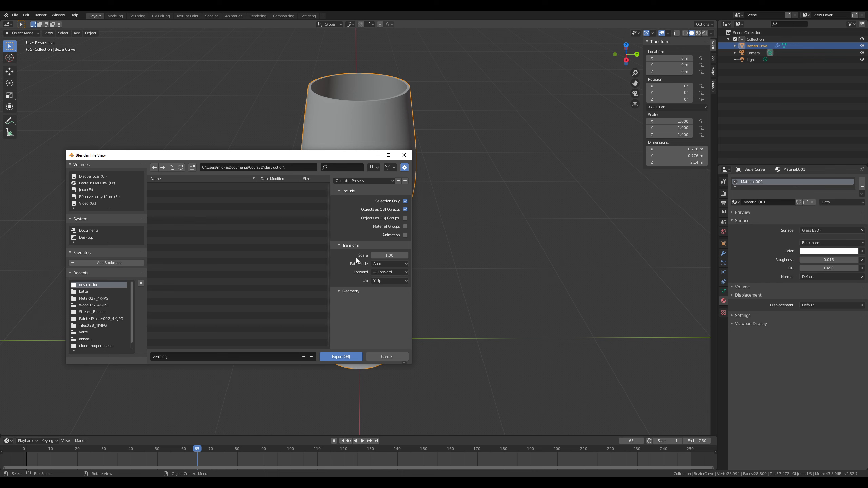
Step: Disable Apply Modifiers in the geometry options and export the wine glass as OBJ
left_click(340, 291)
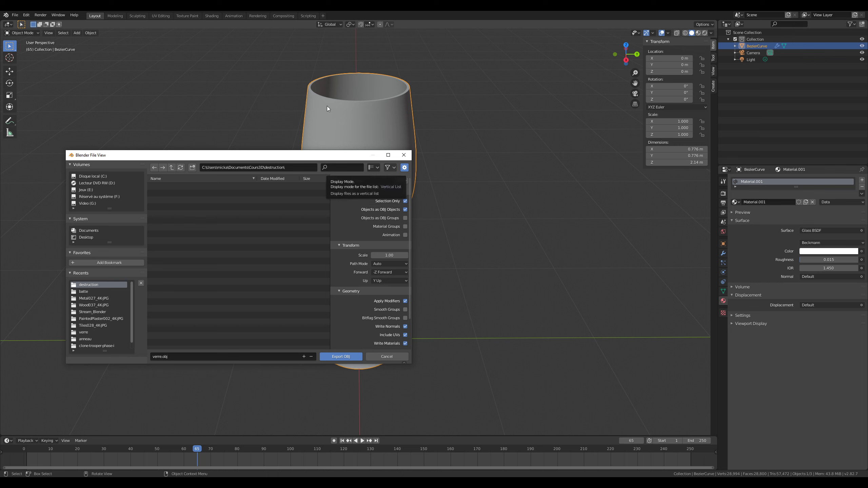
left_click(405, 300)
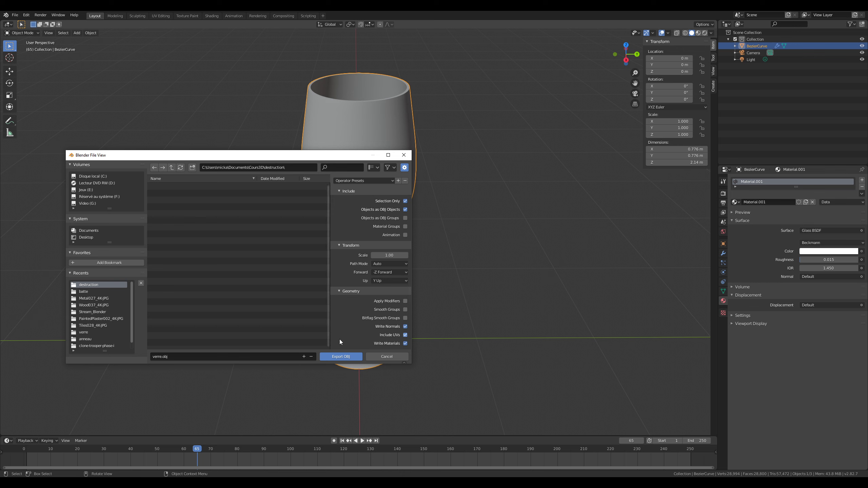
left_click(349, 357)
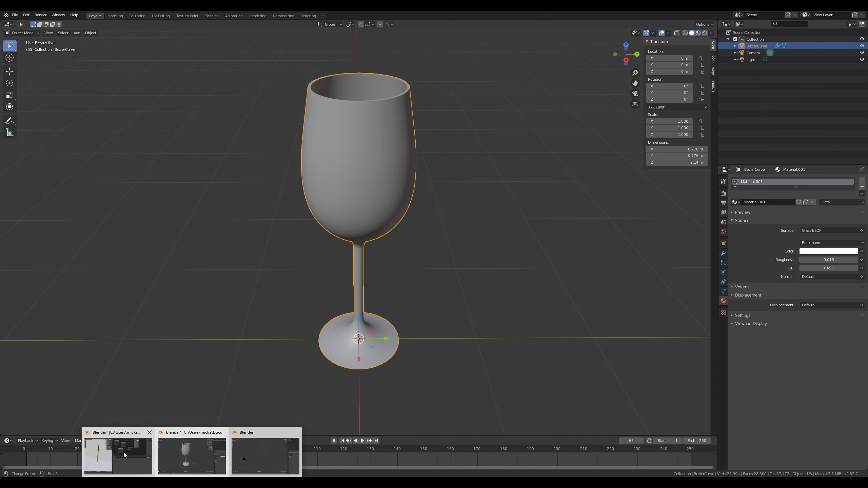
Step: Switch to the baseball bat project and set the bat's X location to 0 m
left_click(124, 452)
middle_click_drag(201, 242, 318, 73)
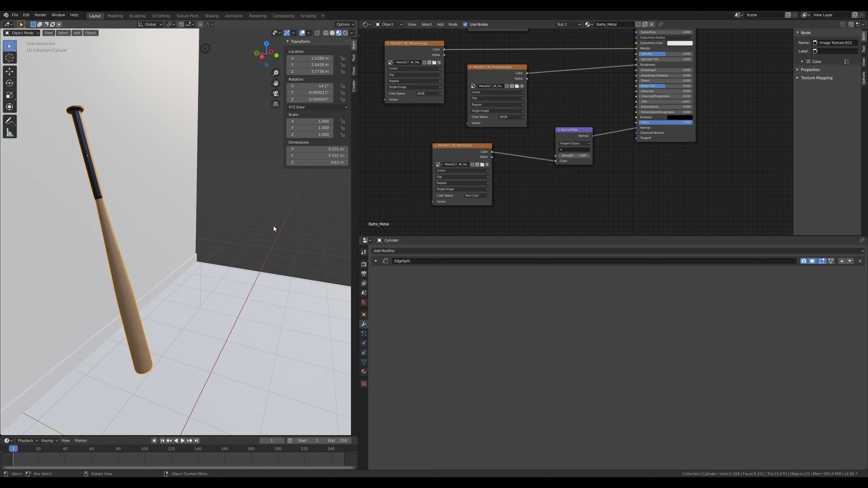
left_click(310, 58)
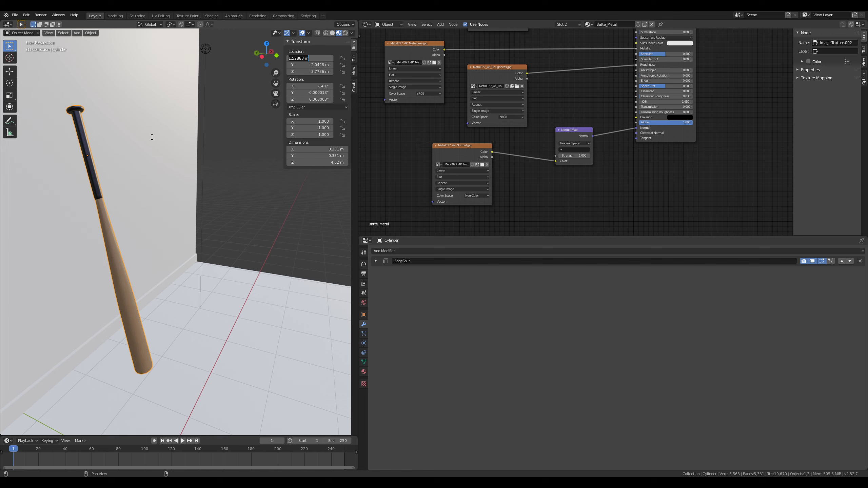
type("0")
key("Escape")
middle_click_drag(216, 232, 230, 289)
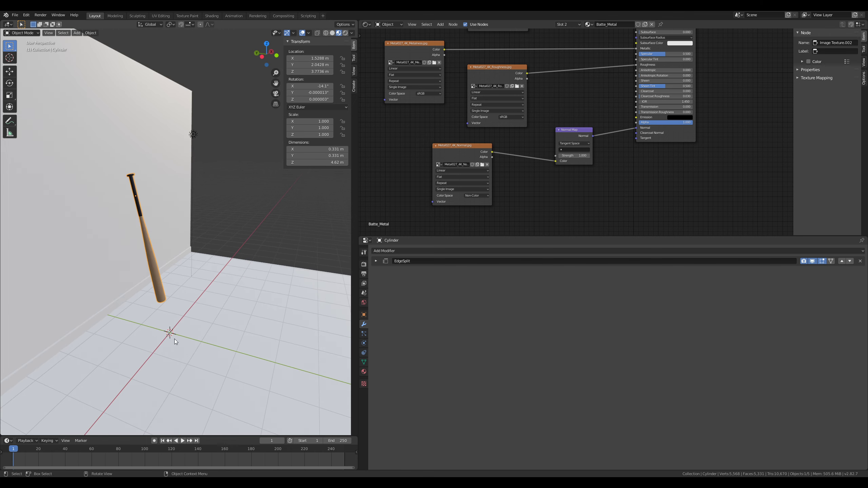
left_click(311, 58)
type("0")
key("Return")
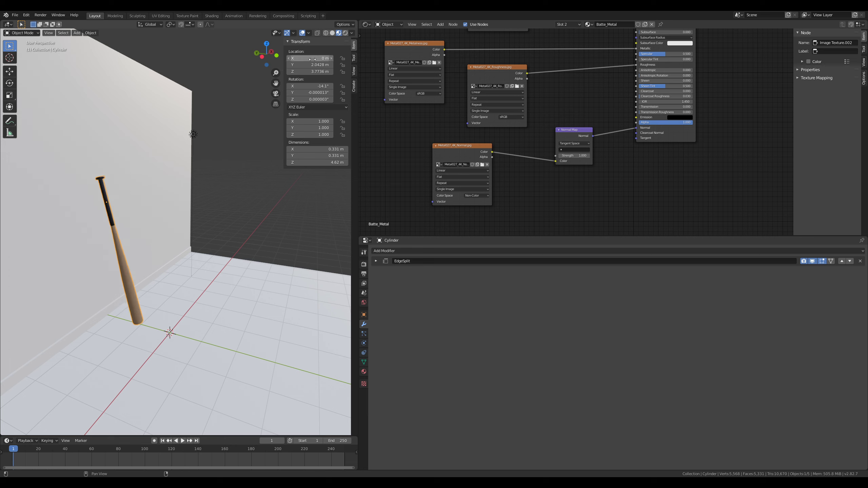
Step: Set the bat's Y and Z locations to 0 m
left_click(311, 65)
type("0")
key("Return")
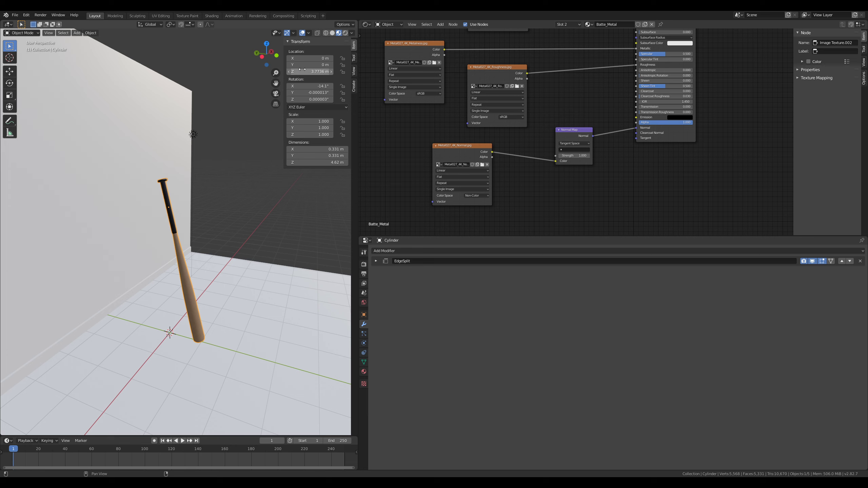
left_click(302, 71)
type("0")
key("Return")
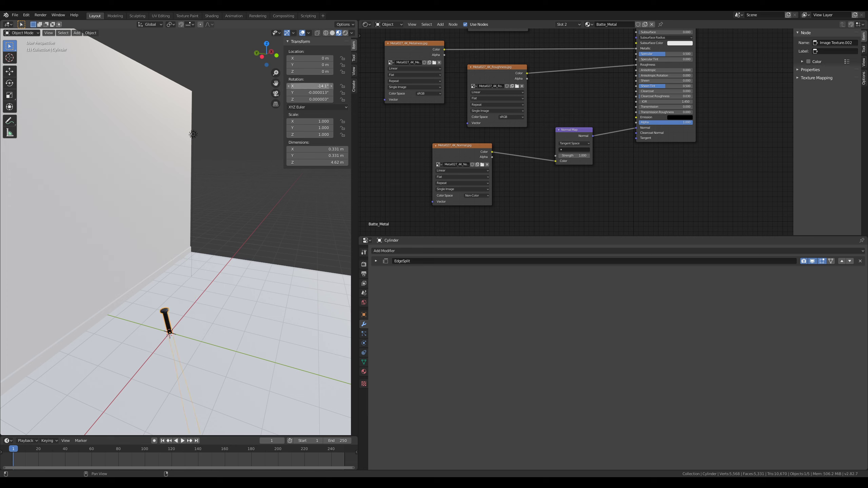
Step: Set the bat's X, Y and Z rotation to 0° and apply all transforms to it
left_click(308, 86)
type("0")
key("Return")
left_click(308, 92)
type("0")
key("Return")
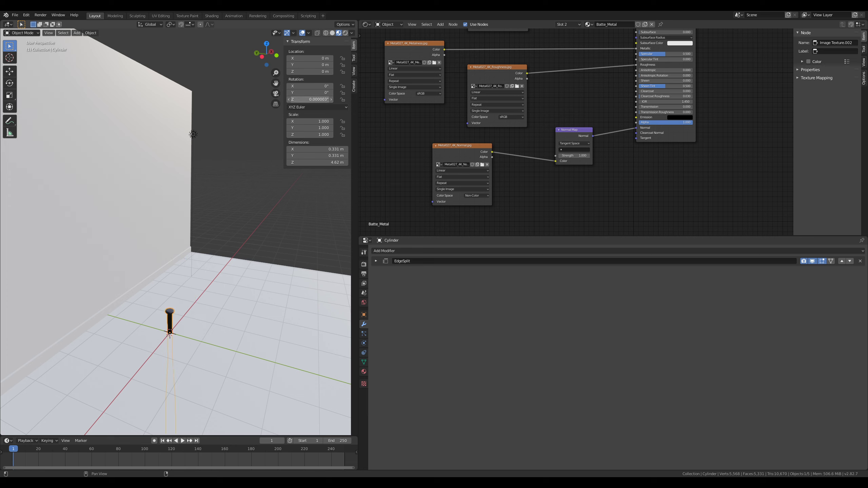
left_click(307, 99)
type("0")
key("Return")
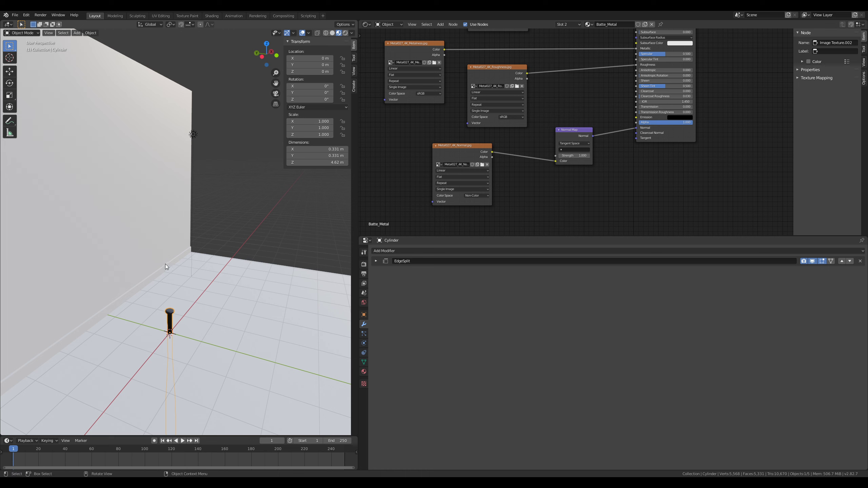
key("ctrl+a")
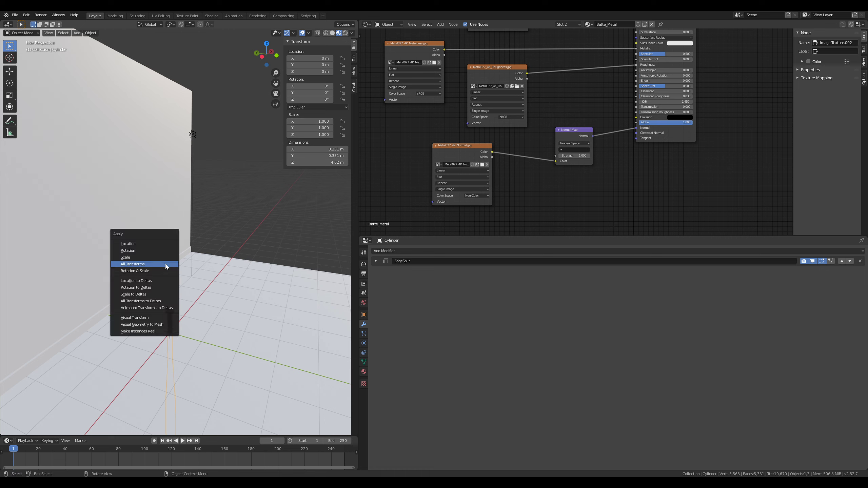
left_click(130, 263)
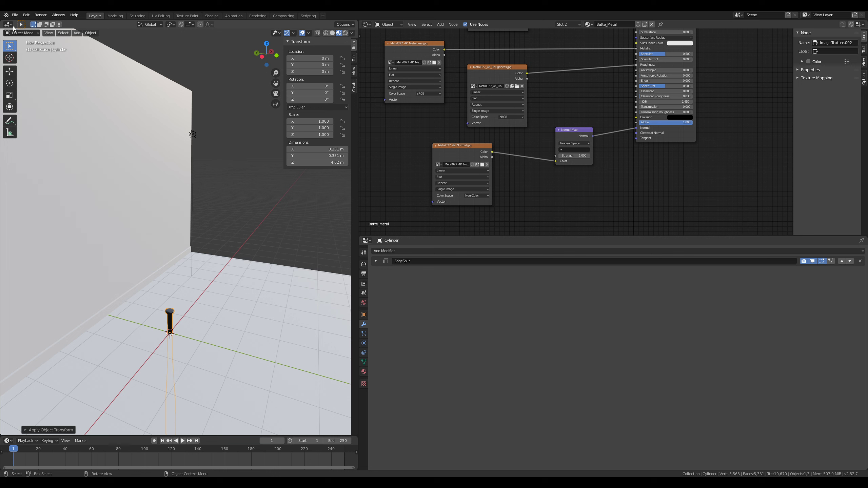
Step: Start a Wavefront OBJ export for the bat and choose the destruction folder as its destination
left_click(15, 15)
mouse_move(34, 113)
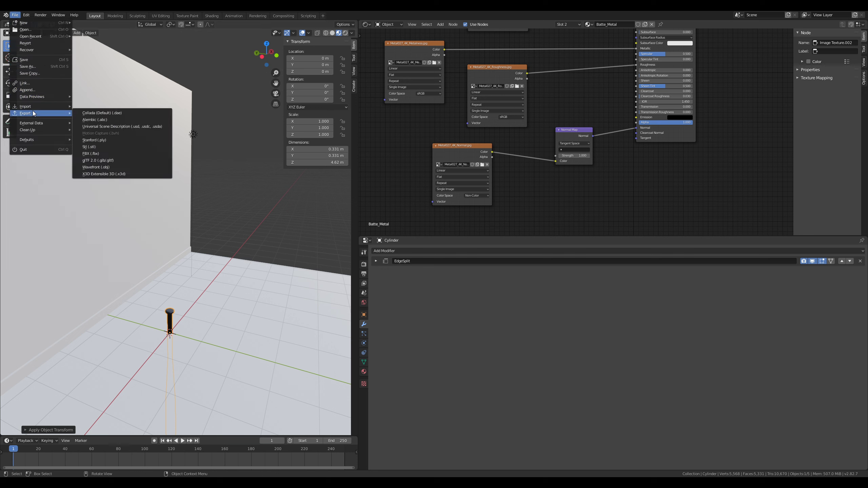
left_click(108, 167)
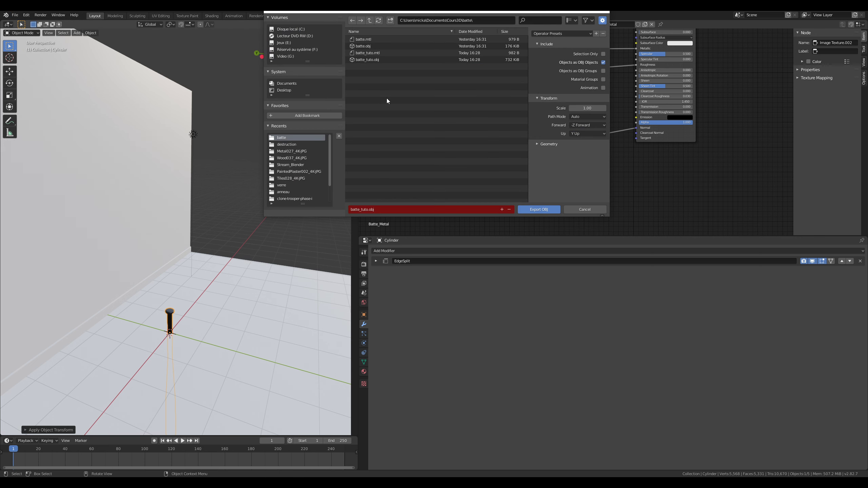
left_click(370, 20)
left_click(368, 53)
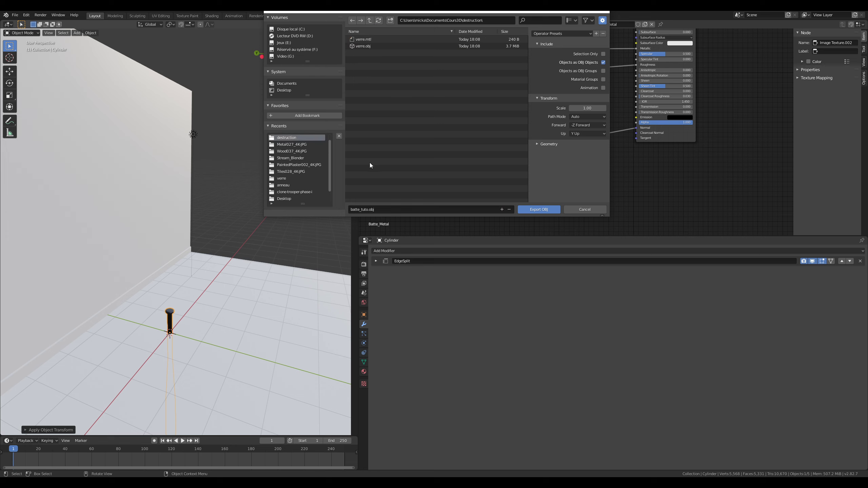
Step: Enable Selection Only, keep Apply Modifiers enabled in the geometry options, and export the bat as batte_tuto.obj
left_click(603, 54)
left_click(537, 144)
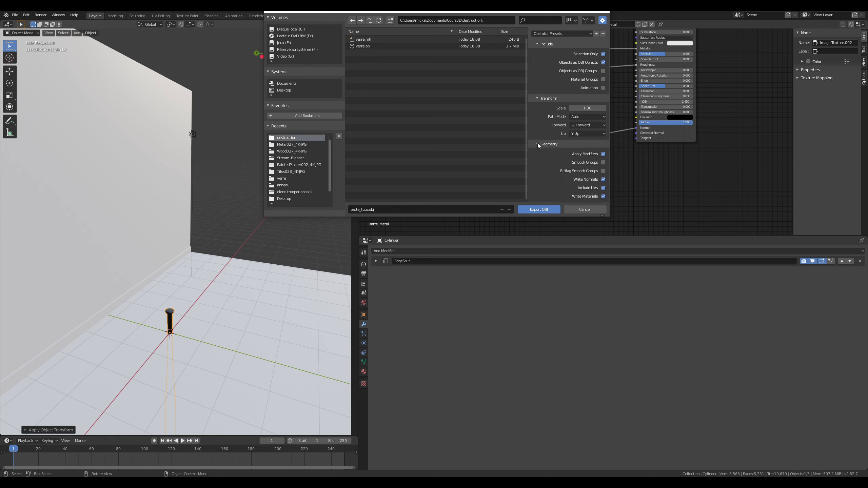
left_click(603, 154)
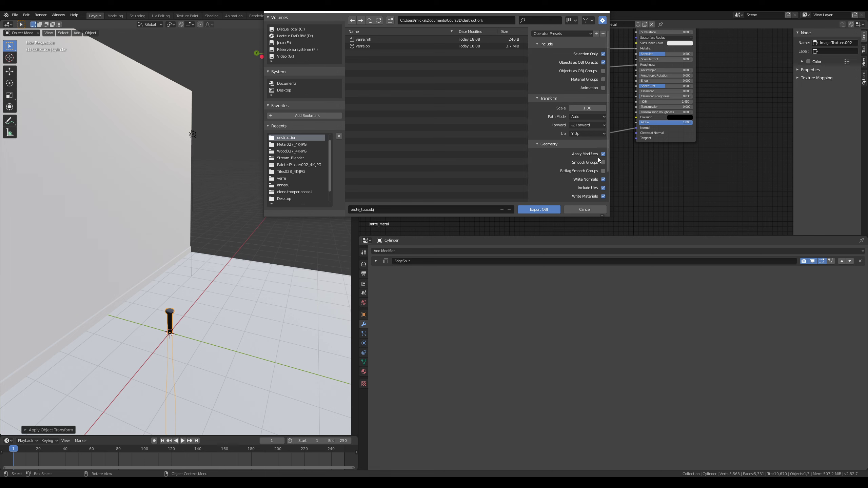
left_click(533, 210)
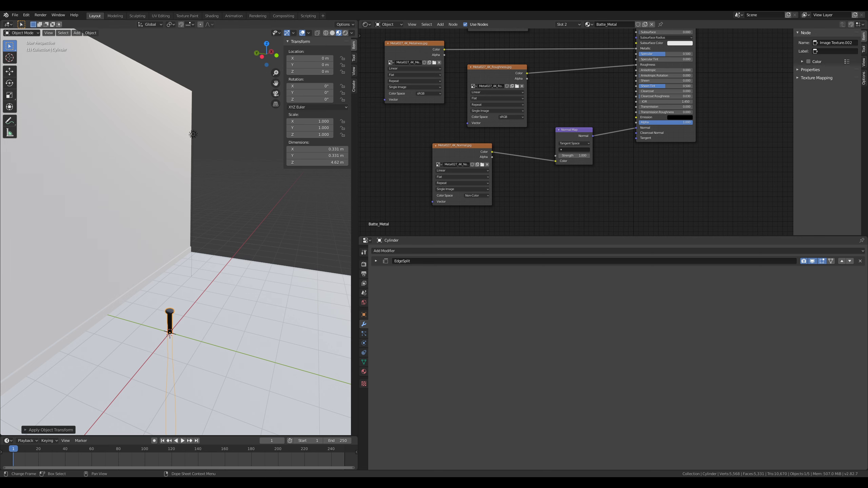
Step: Switch to the new Blender scene that contains only a camera and a light
mouse_move(191, 484)
left_click(265, 443)
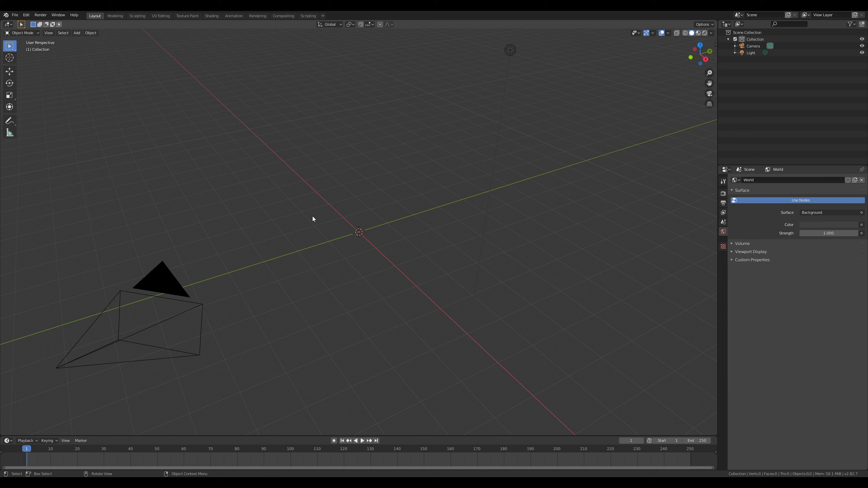
key("shift+a")
mouse_move(311, 216)
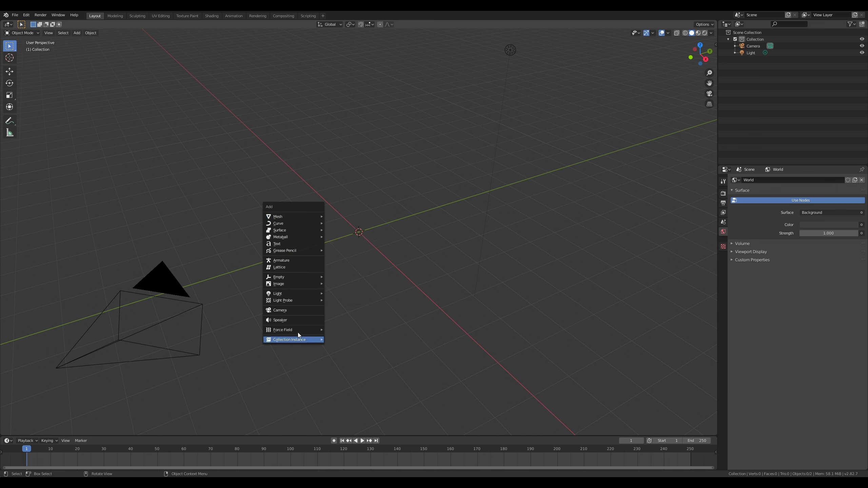
mouse_move(286, 331)
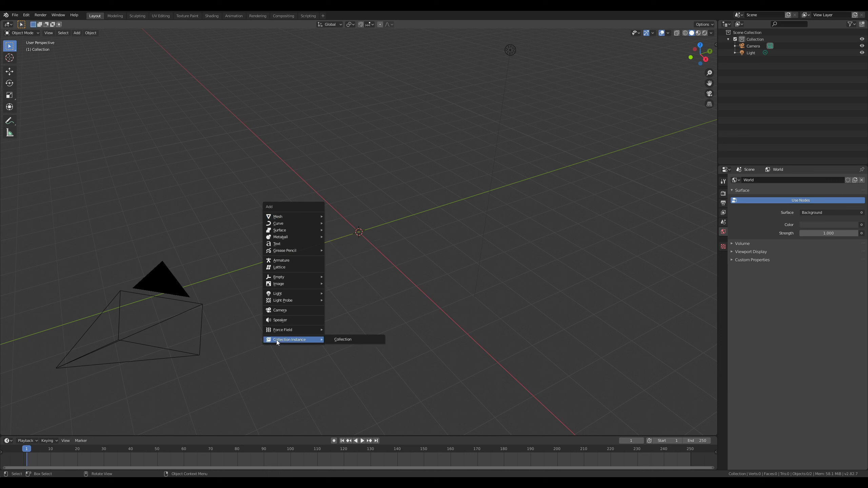
Step: Import the wine glass from verre.obj in the destruction folder as a Wavefront OBJ
left_click(13, 16)
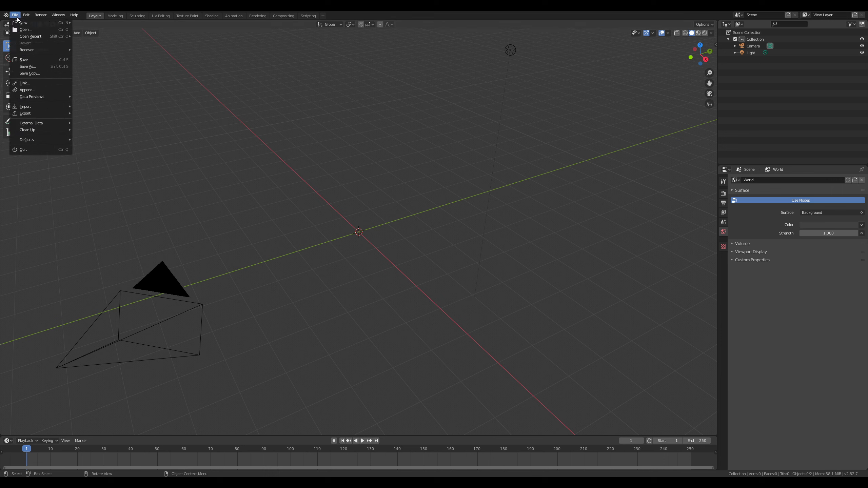
mouse_move(40, 108)
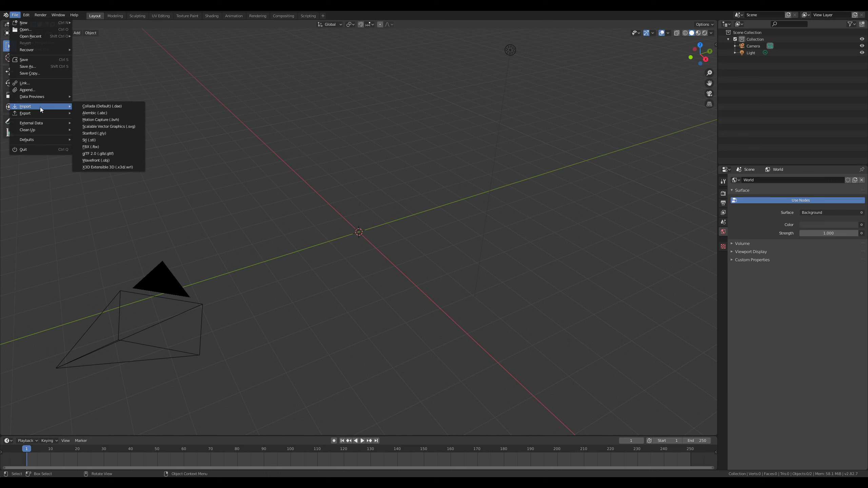
left_click(115, 161)
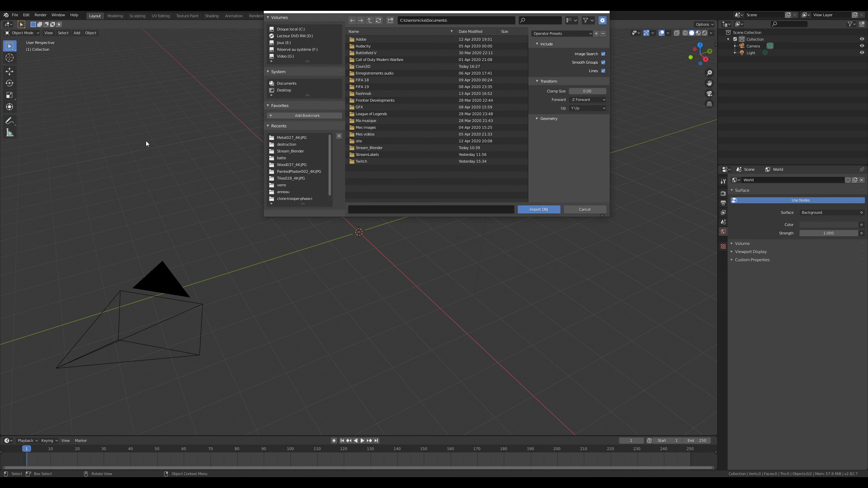
left_click(284, 145)
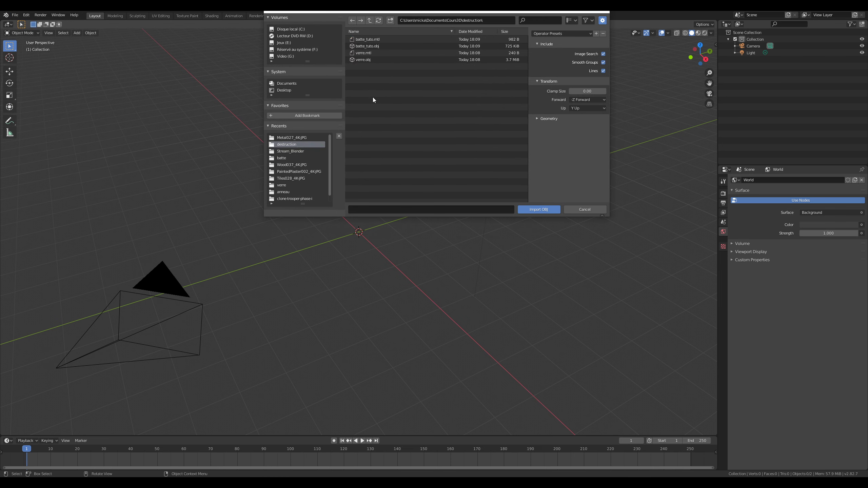
left_click(382, 45)
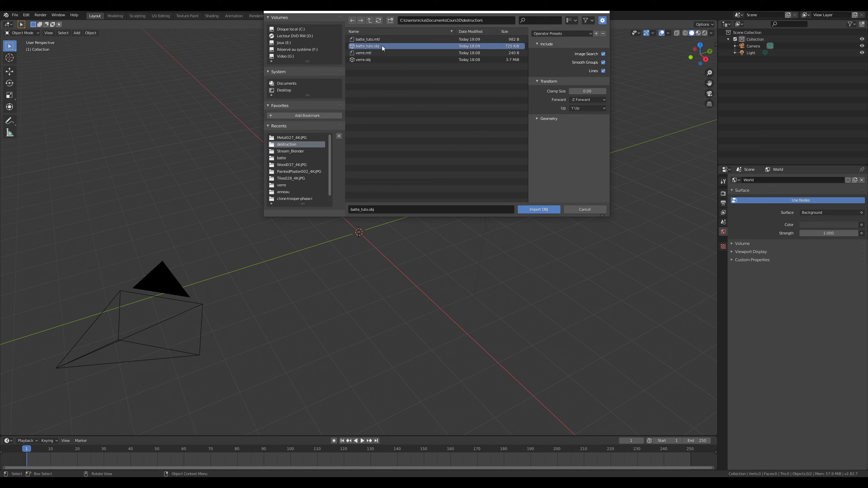
left_click(380, 59)
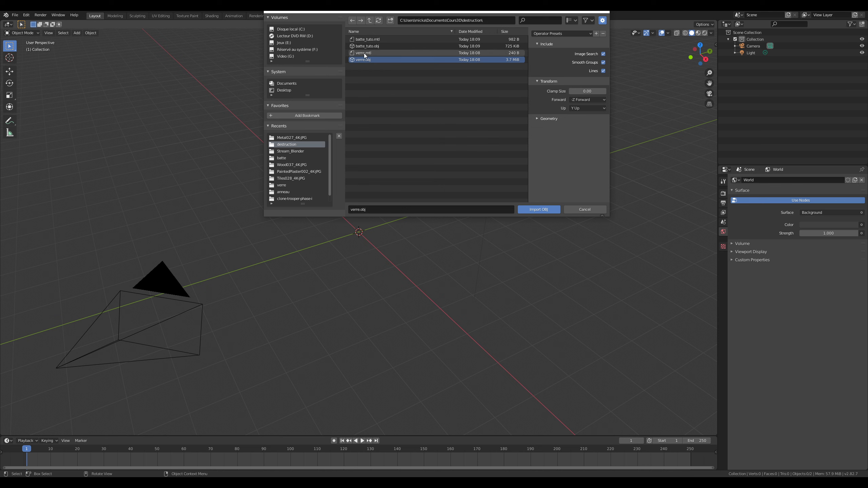
left_click(543, 209)
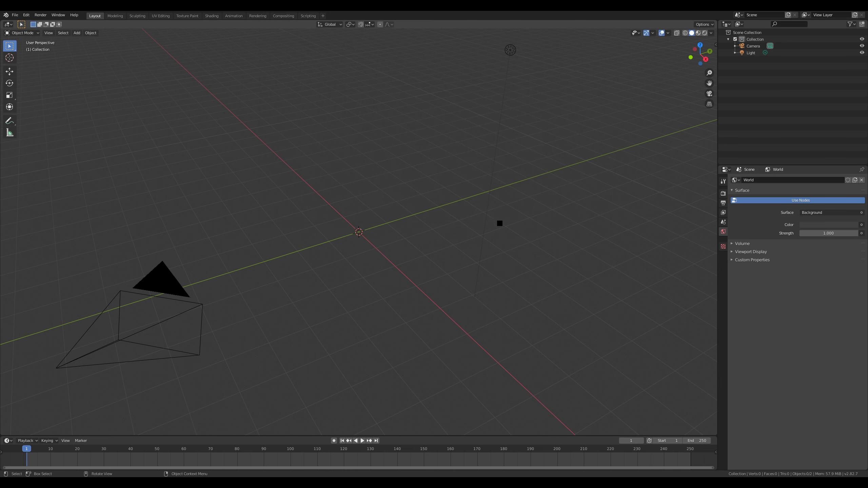
Step: Import the baseball bat from batte_tuto.obj in the destruction folder as a Wavefront OBJ
middle_click_drag(419, 201, 382, 205)
scroll(383, 204, "up", 5)
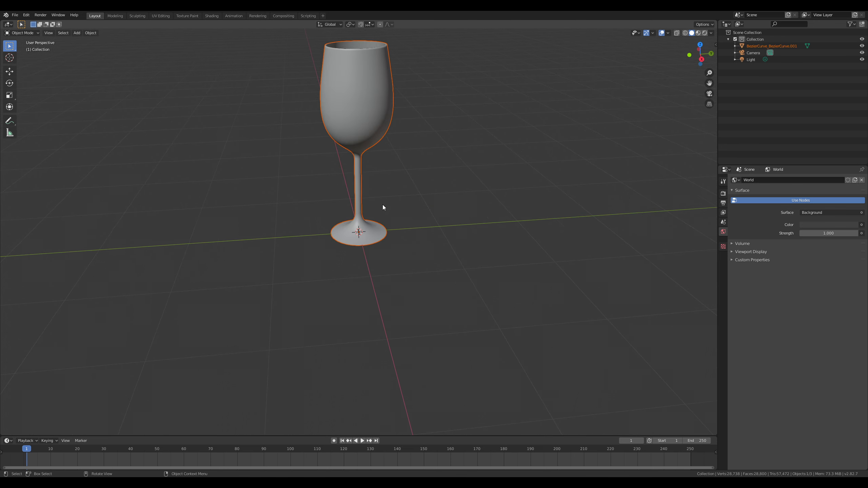
scroll(382, 205, "down", 4)
right_click(384, 201)
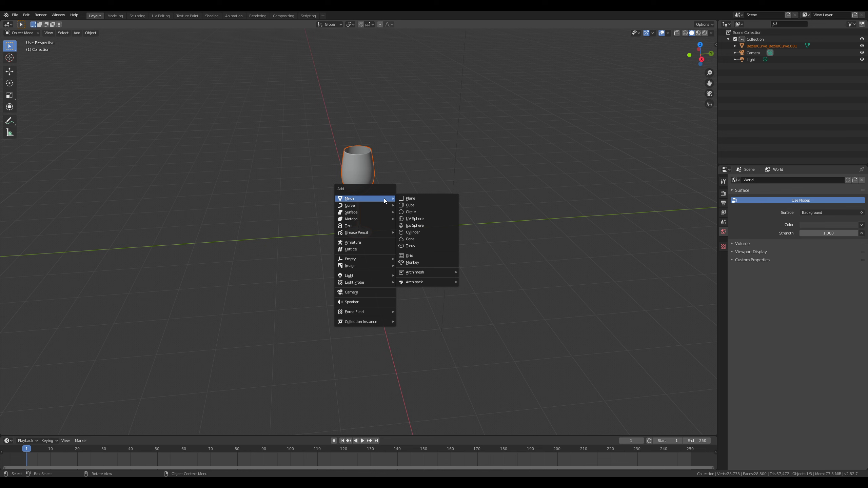
left_click(14, 15)
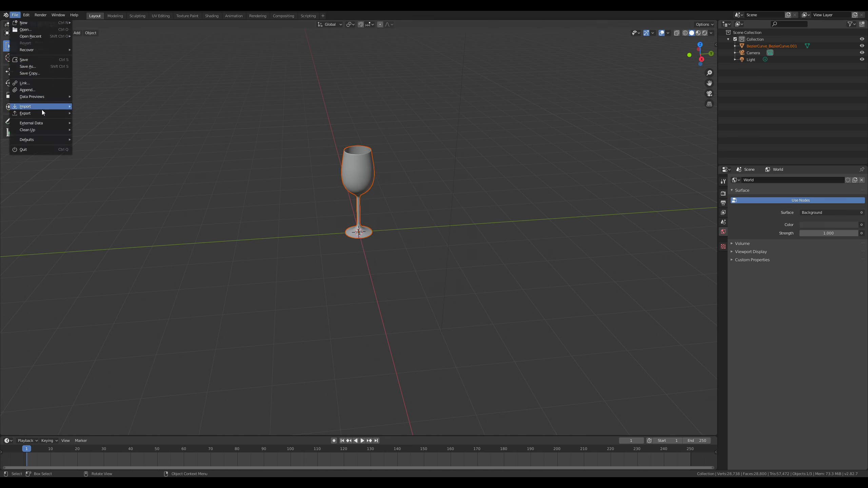
left_click(103, 160)
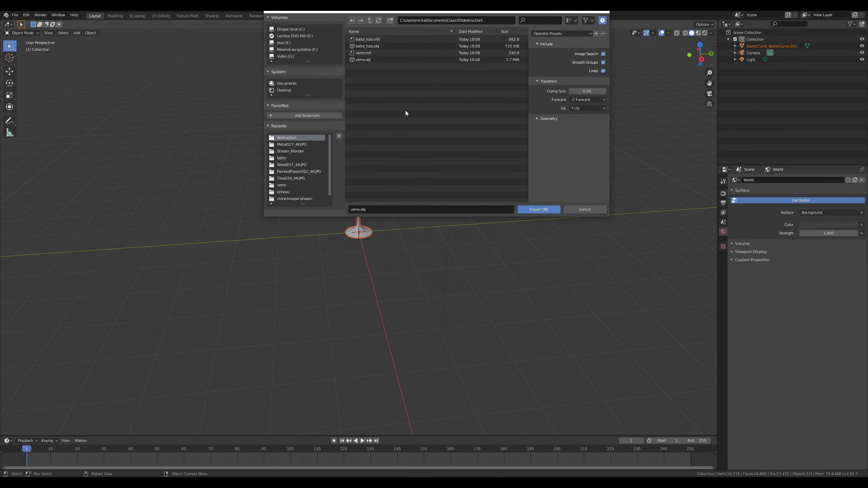
left_click(377, 45)
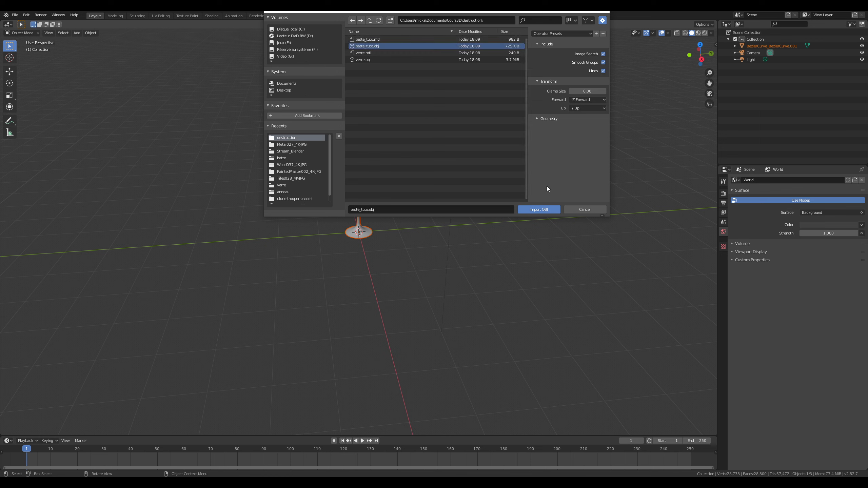
left_click(554, 210)
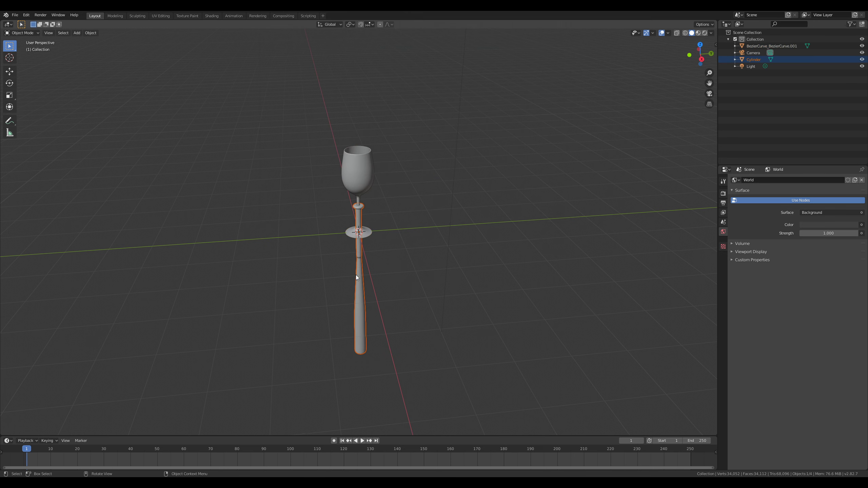
Step: Move the bat well clear of the wine glass, and hide and unhide it once
key("g")
left_click(213, 264)
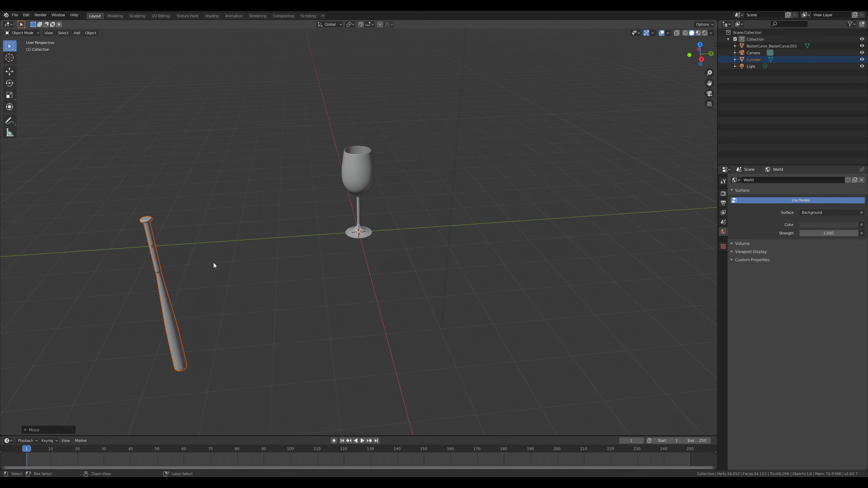
key("h")
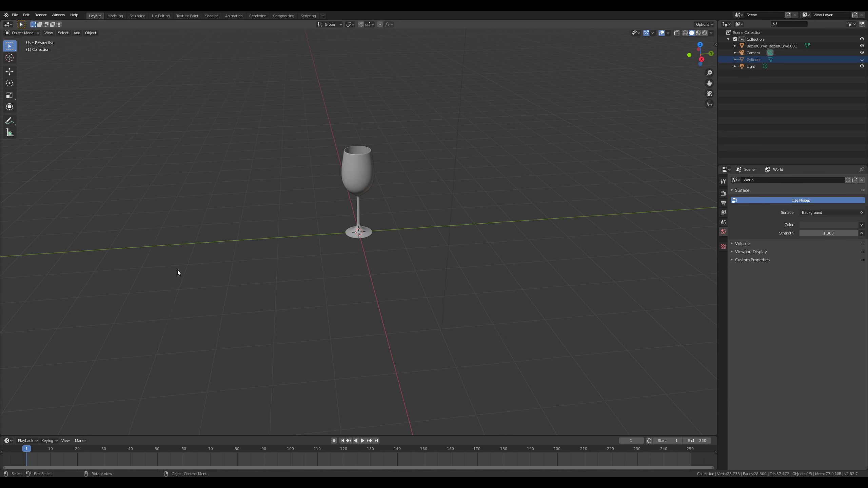
key("alt+h")
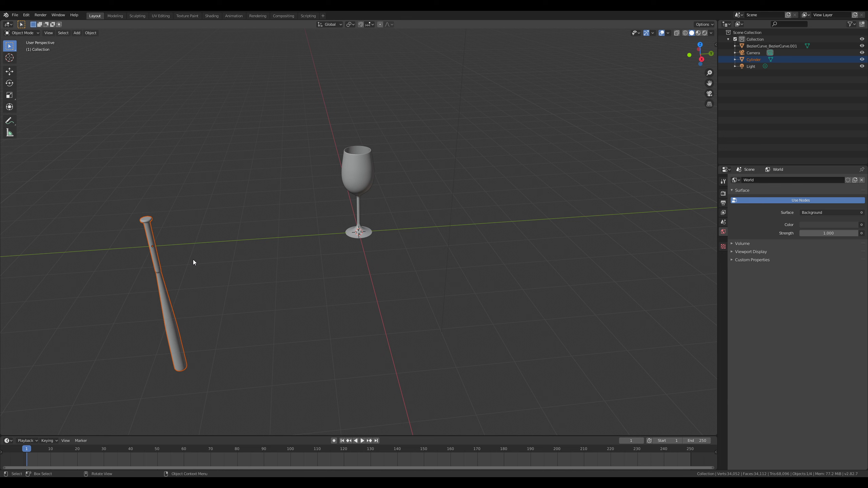
Step: Hide the baseball bat so only the wine glass shows, unhiding and hiding it again once
left_click(159, 264)
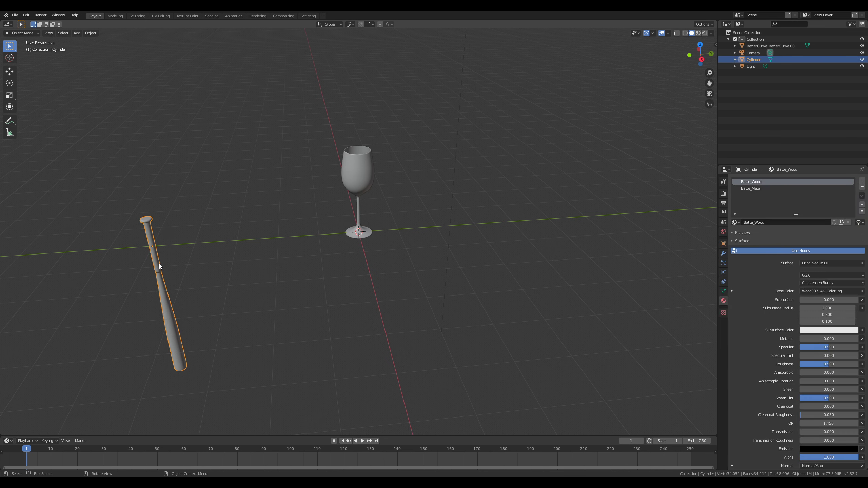
key("h")
scroll(195, 211, "down", 4)
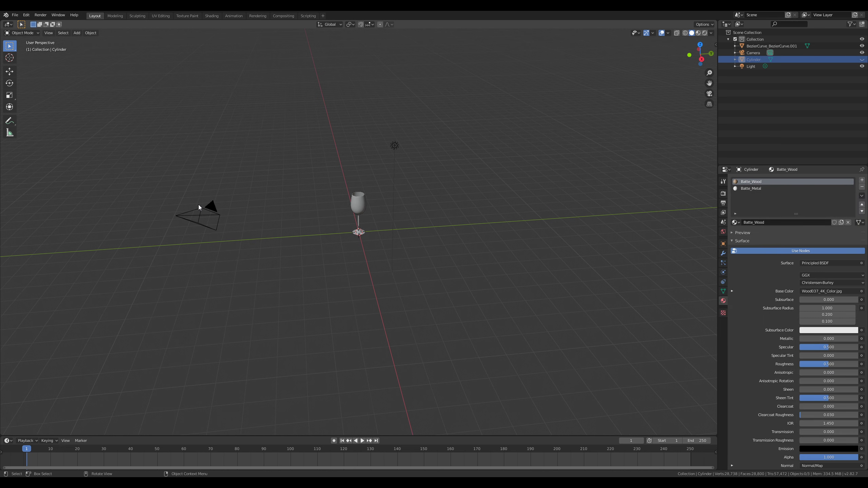
scroll(235, 224, "up", 5)
key("alt+h")
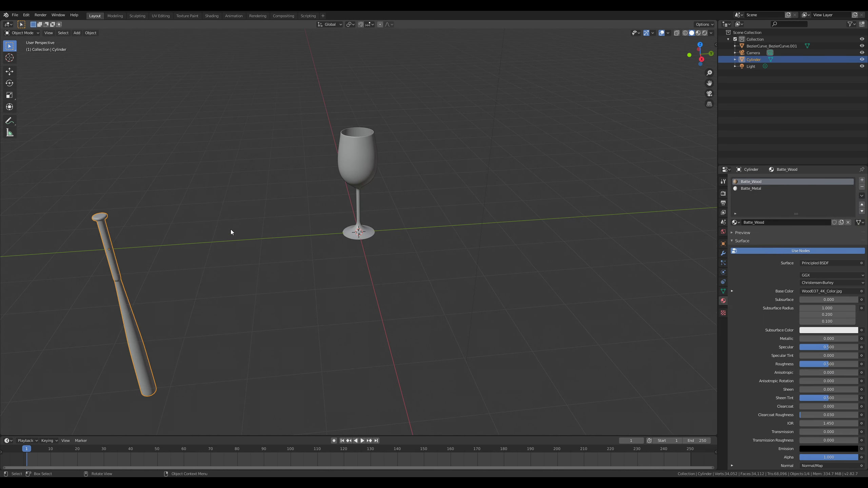
key("h")
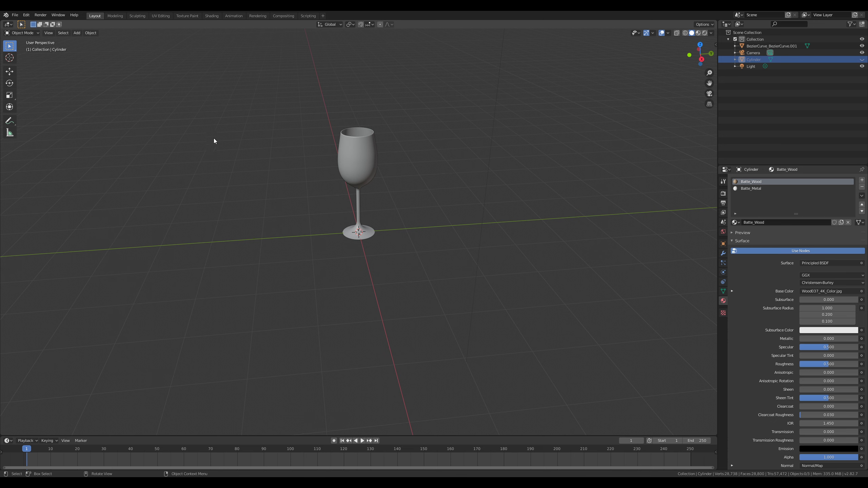
Step: Try adding an Edge Split modifier while the hidden bat is the active object, and undo it
scroll(321, 253, "up", 3)
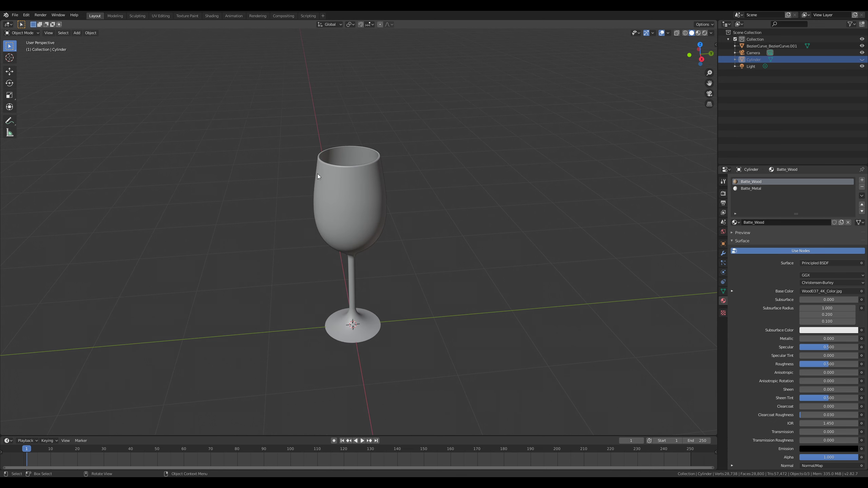
left_click(723, 253)
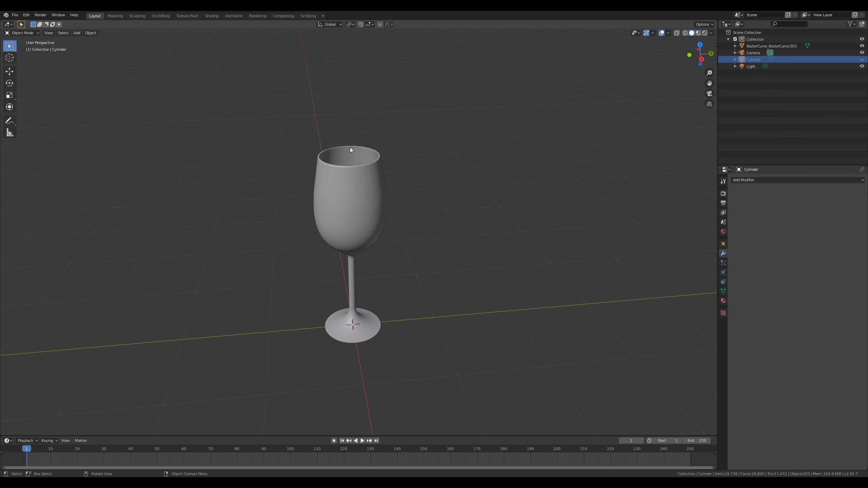
scroll(351, 149, "up", 10)
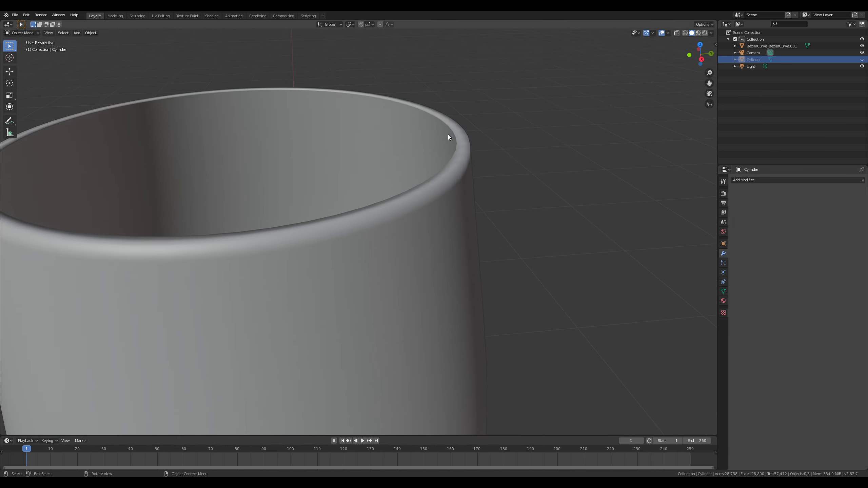
middle_click_drag(461, 152, 477, 185)
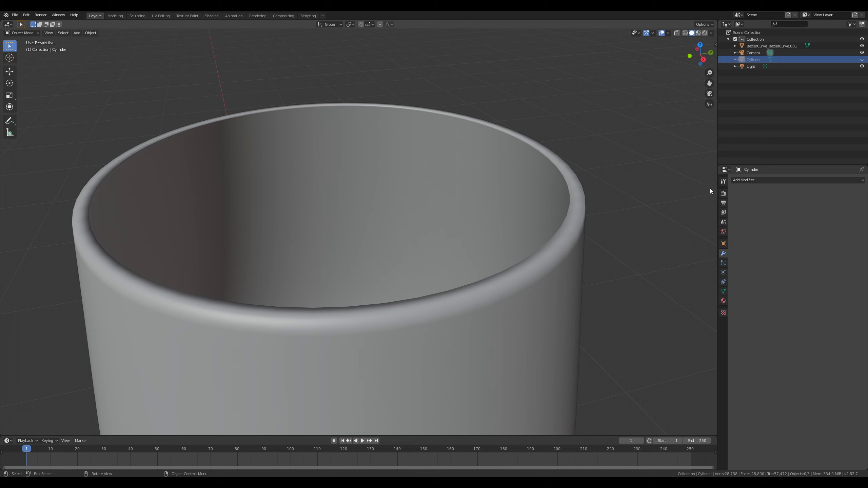
left_click(745, 180)
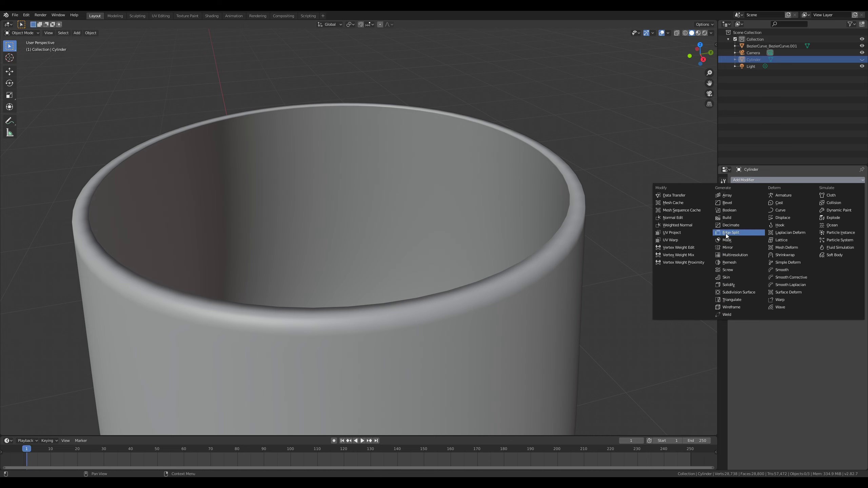
left_click(739, 233)
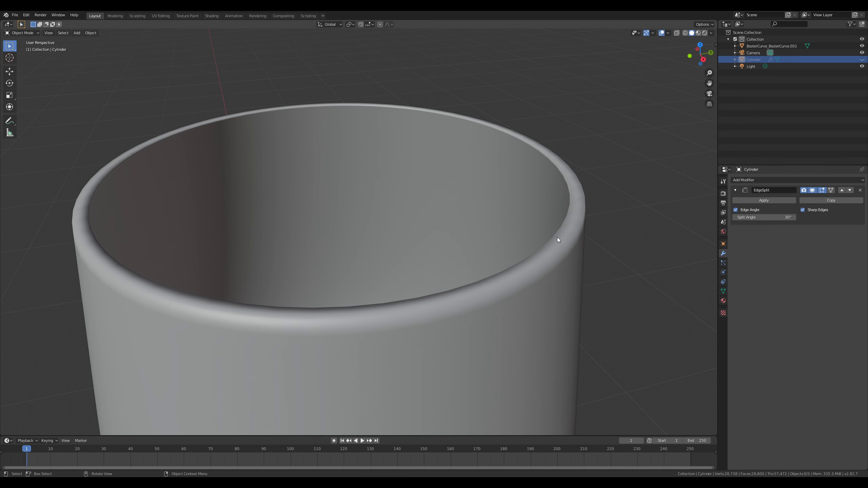
scroll(551, 257, "down", 5)
scroll(552, 257, "up", 5)
mouse_move(552, 257)
middle_mouse_down()
mouse_move(530, 258)
mouse_move(547, 261)
middle_mouse_up()
scroll(541, 256, "down", 5)
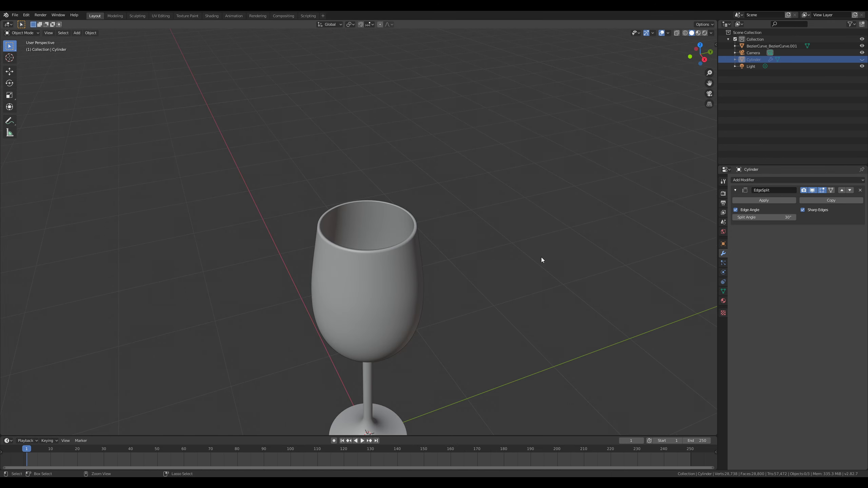
key("ctrl+z")
Step: Add an Edge Split modifier to the wine glass and check its rim and overall shape
left_click(407, 225)
scroll(428, 222, "up", 6)
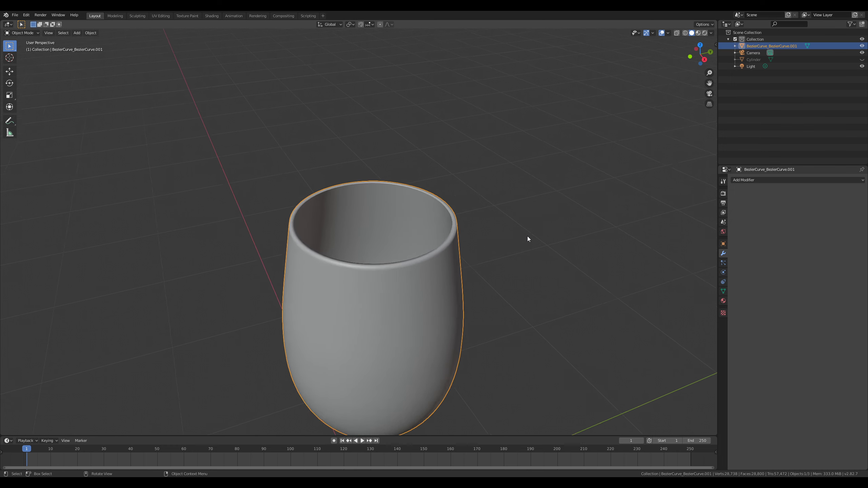
left_click(747, 181)
left_click(738, 240)
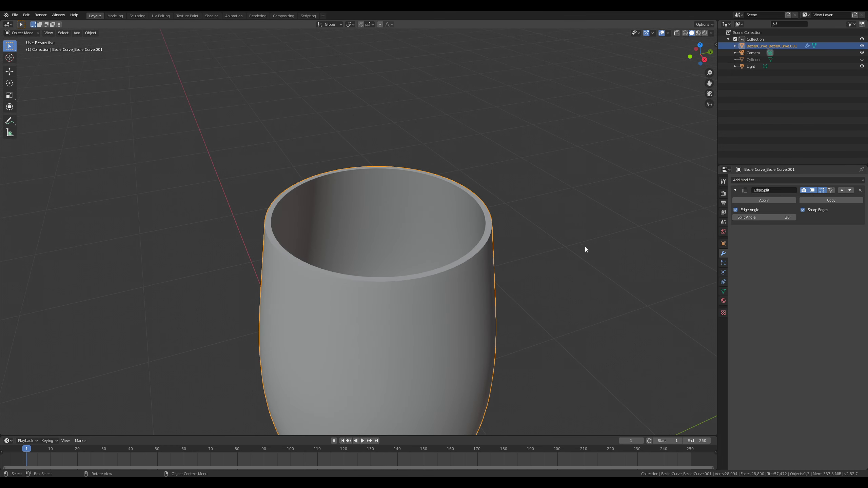
scroll(584, 247, "up", 5)
scroll(535, 242, "down", 5)
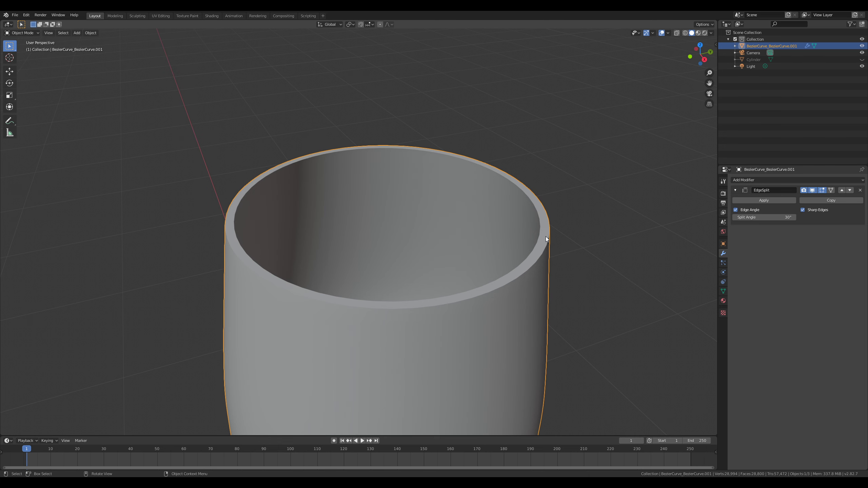
scroll(546, 239, "down", 6)
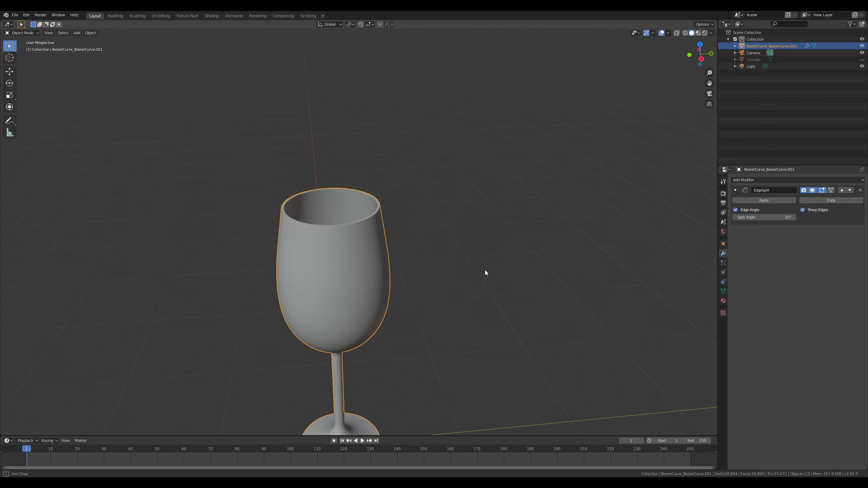
middle_click_drag(487, 272, 508, 190, "shift")
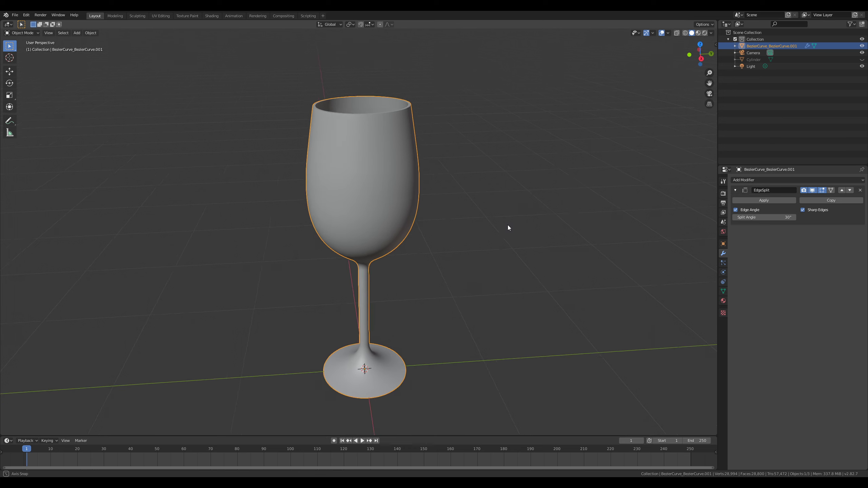
middle_click_drag(507, 225, 506, 220)
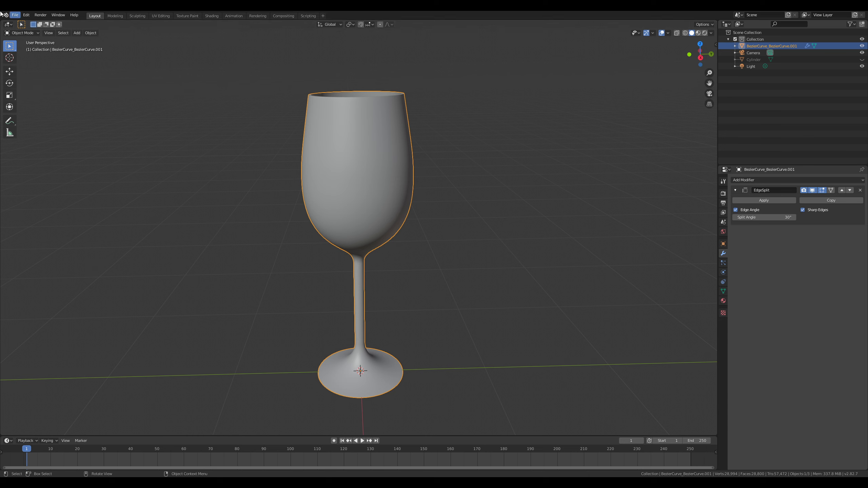
Step: Check in the add-on preferences that Cell Fracture is enabled, searching for "cell", and return to the 3D viewport
left_click(8, 25)
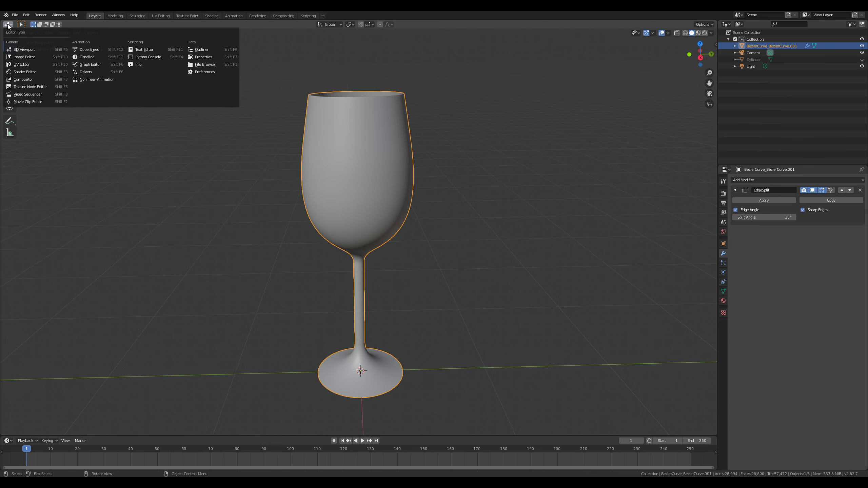
left_click(200, 72)
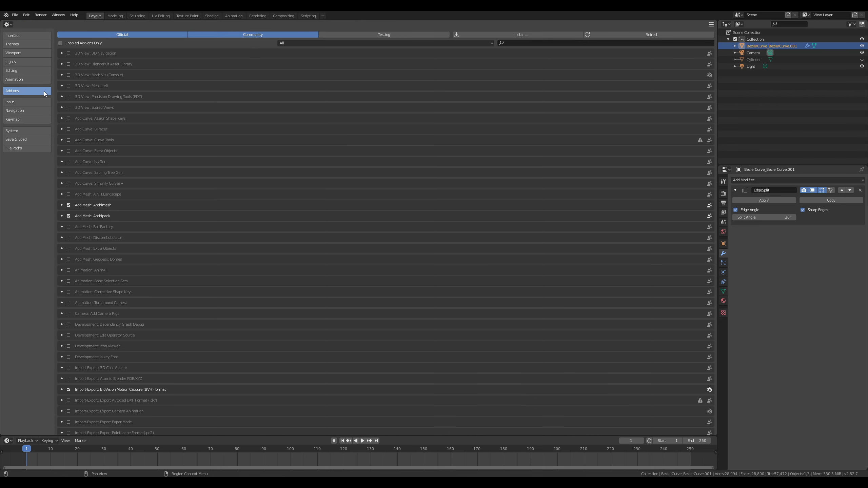
left_click(519, 43)
type("cell")
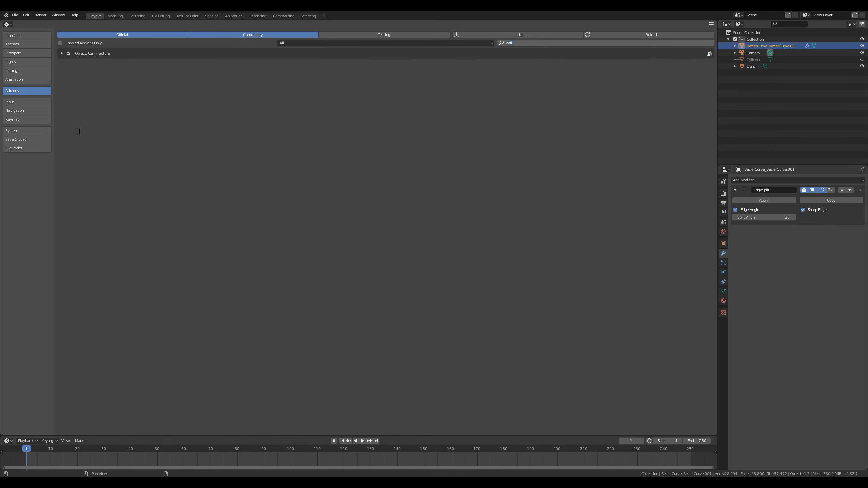
key("Return")
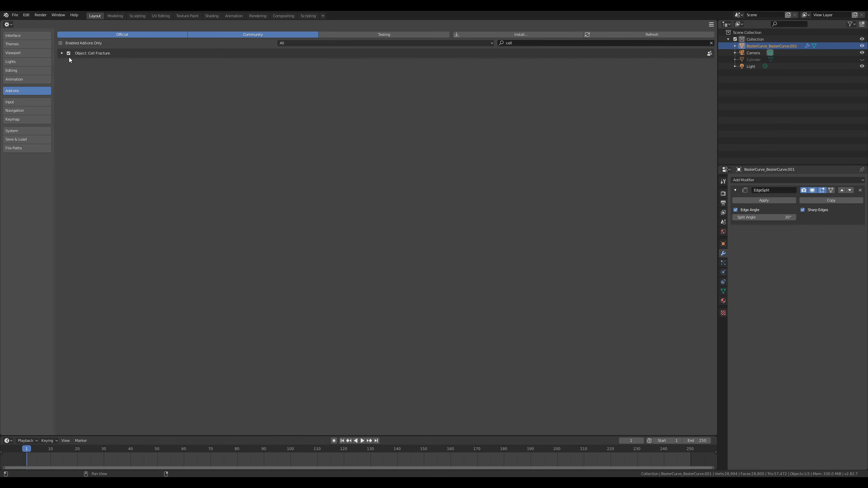
left_click(8, 25)
left_click(23, 49)
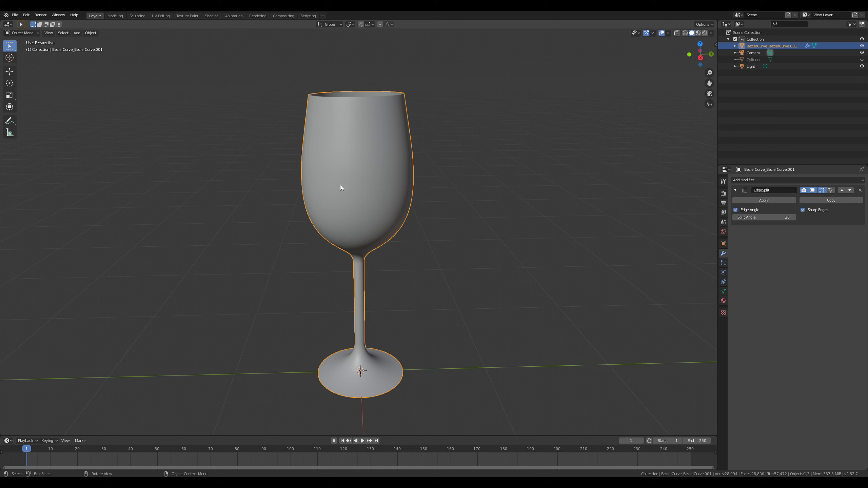
Step: Run Cell Fracture on the wine glass with Own Particles as the point source and a source limit of 100
left_click(90, 33)
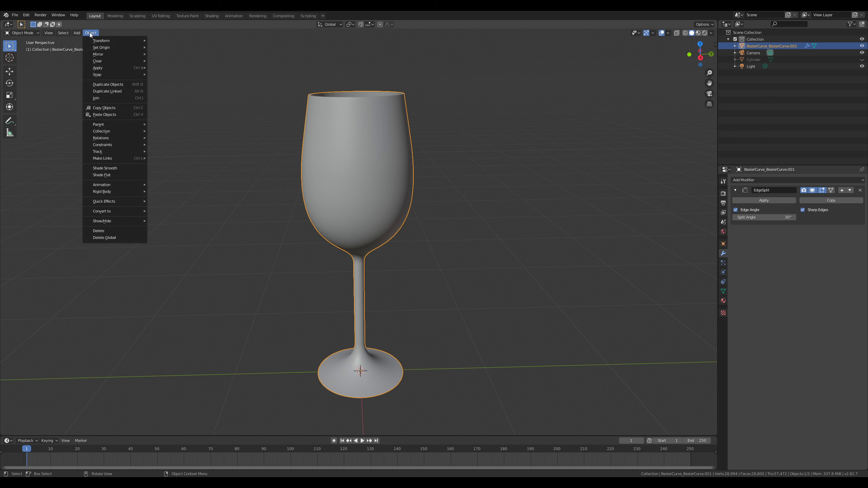
mouse_move(117, 201)
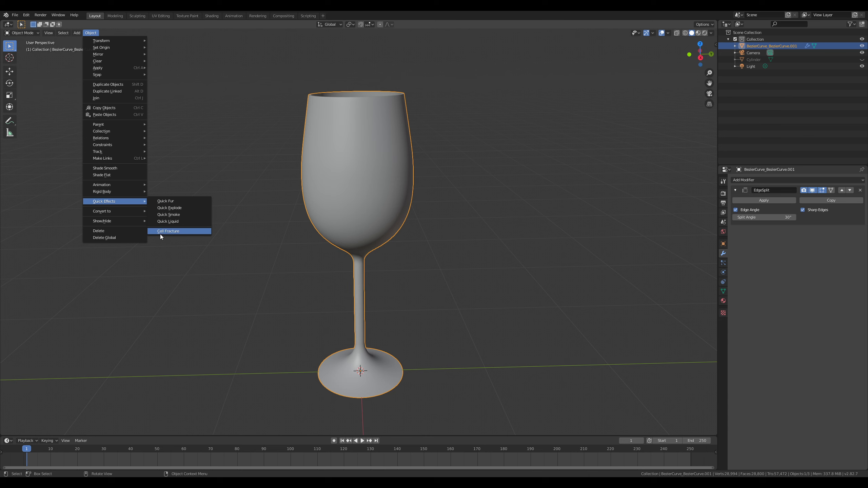
left_click(174, 231)
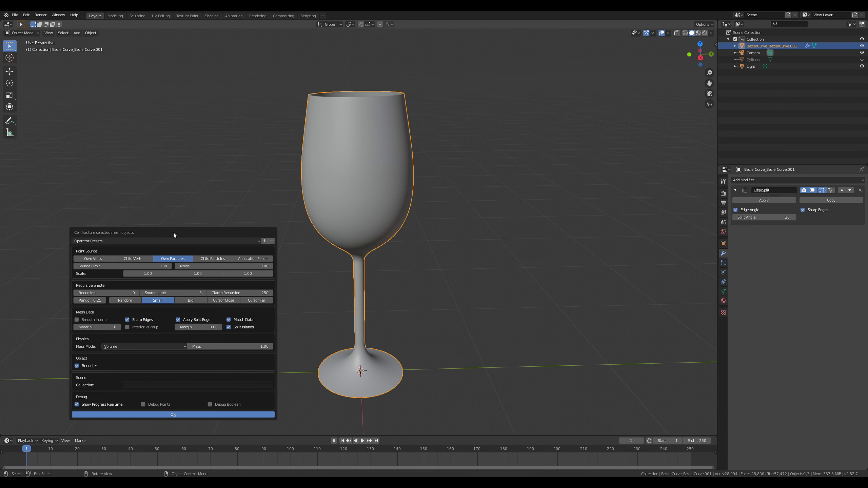
left_click_drag(169, 233, 149, 143)
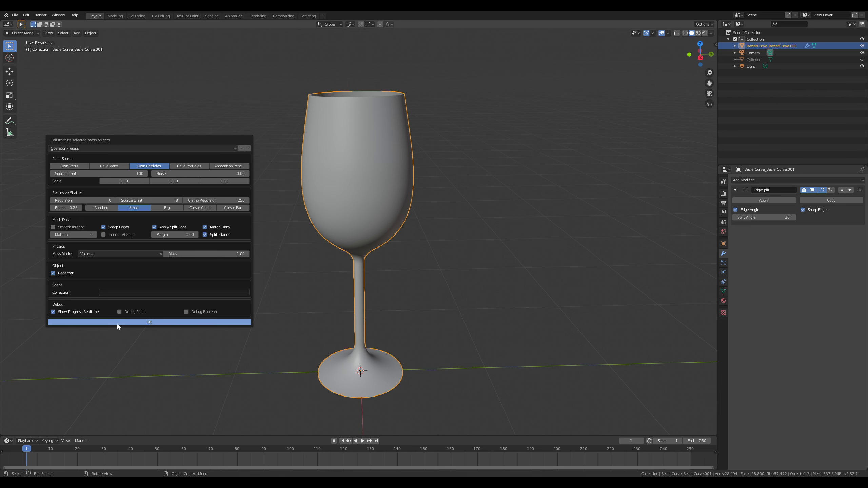
left_click(128, 323)
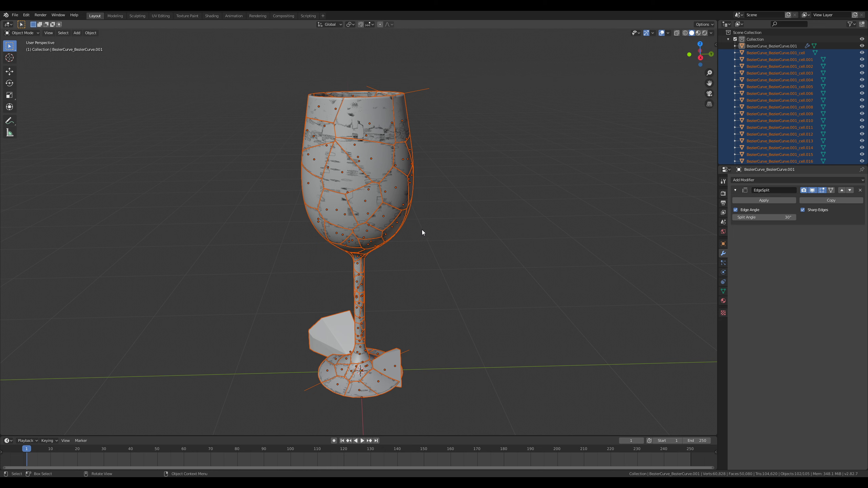
scroll(382, 169, "up", 4)
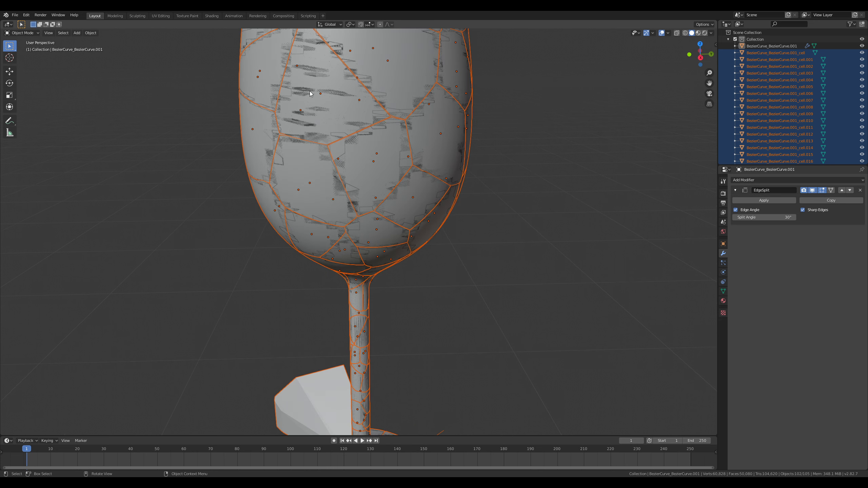
scroll(328, 128, "down", 4)
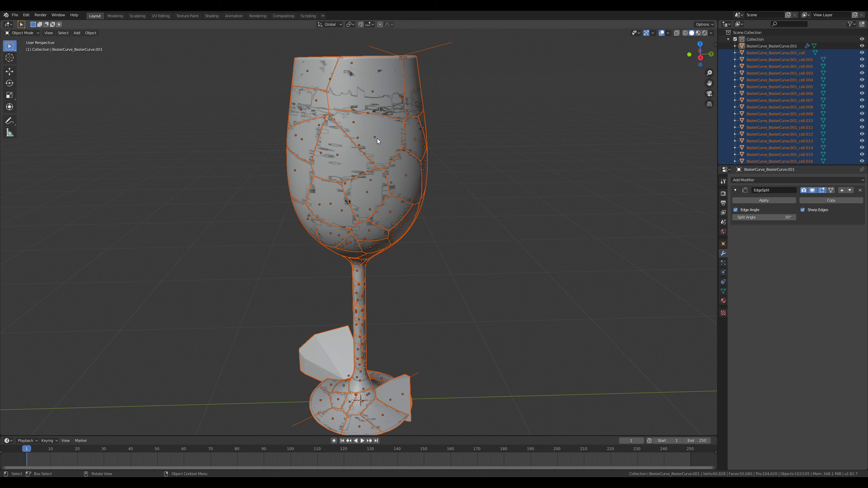
Step: Try moving the original glass along the Y axis to expose the fractured pieces, and cancel the move
left_click(382, 153)
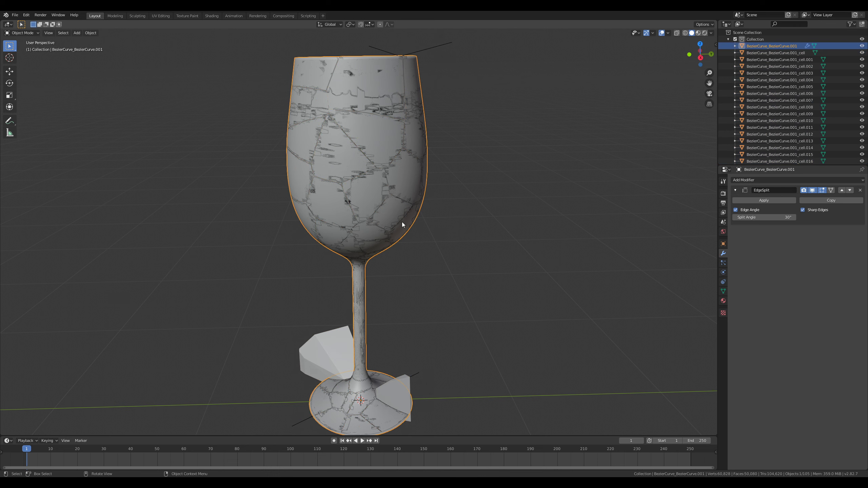
key("g")
key("y")
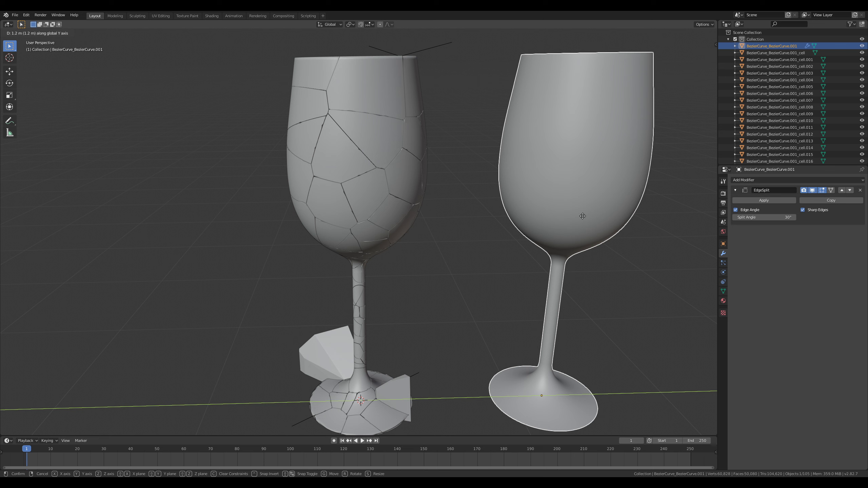
right_click(582, 216)
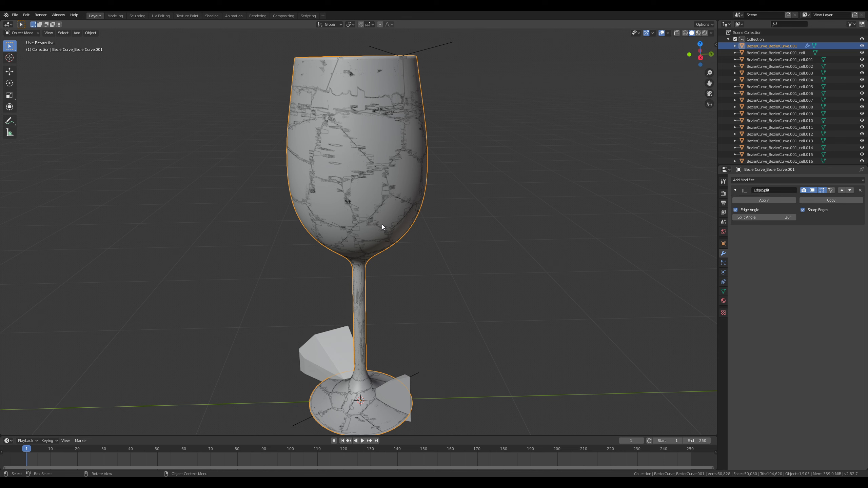
Step: Examine the oversized fragments around the glass's foot, selecting the larger fragment and the original glass in turn
middle_click_drag(372, 366, 355, 288)
left_click(313, 339)
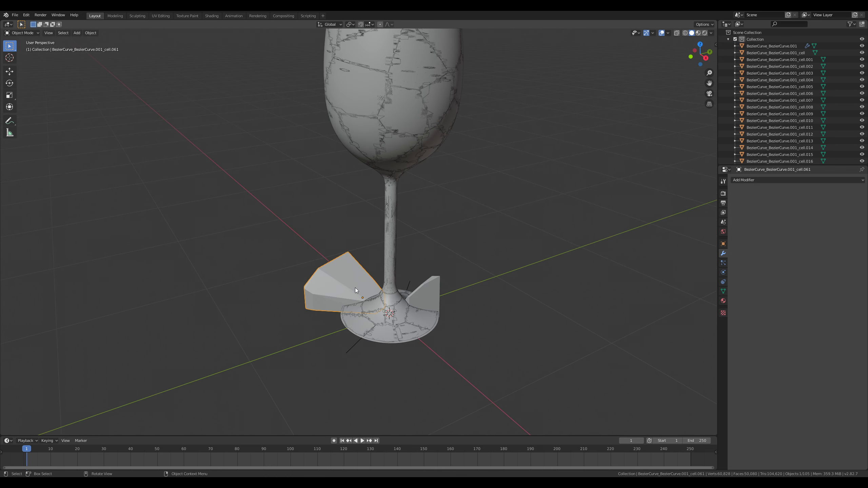
scroll(351, 289, "up", 2)
middle_click_drag(335, 321, 320, 273, "shift")
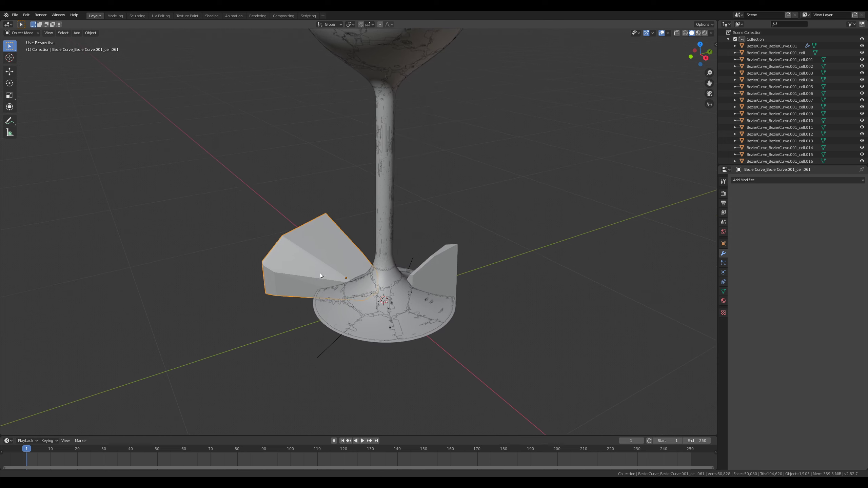
left_click(366, 323)
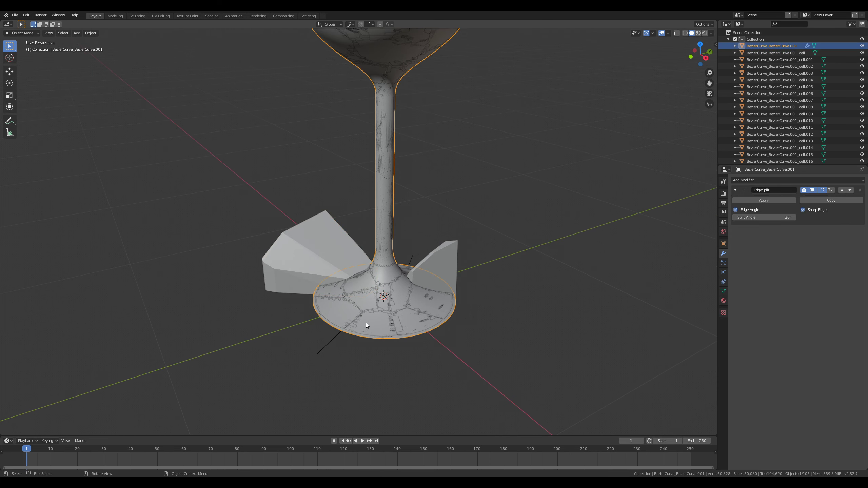
Step: Examine the foot fragment with the stray edge in Edit Mode, selecting its outlying vertex below the foot
left_click(347, 320)
middle_click_drag(362, 323, 387, 257, "shift")
scroll(393, 322, "up", 3)
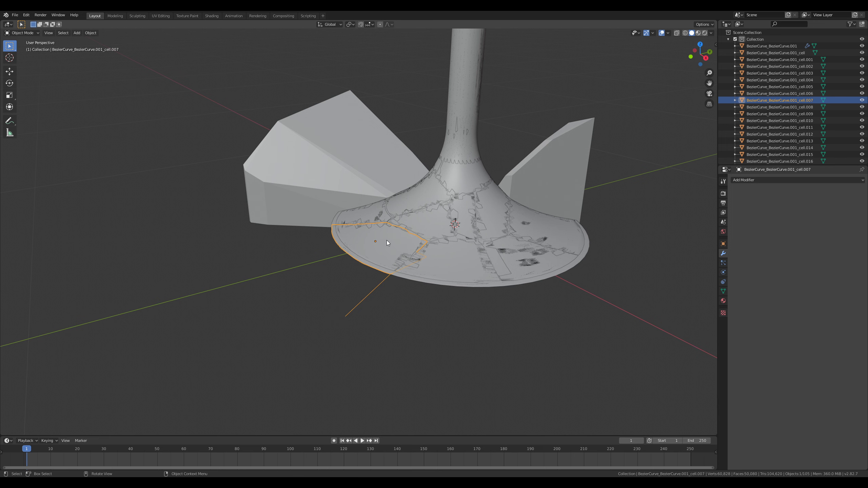
key("Tab")
scroll(361, 351, "up", 2)
left_click(335, 375)
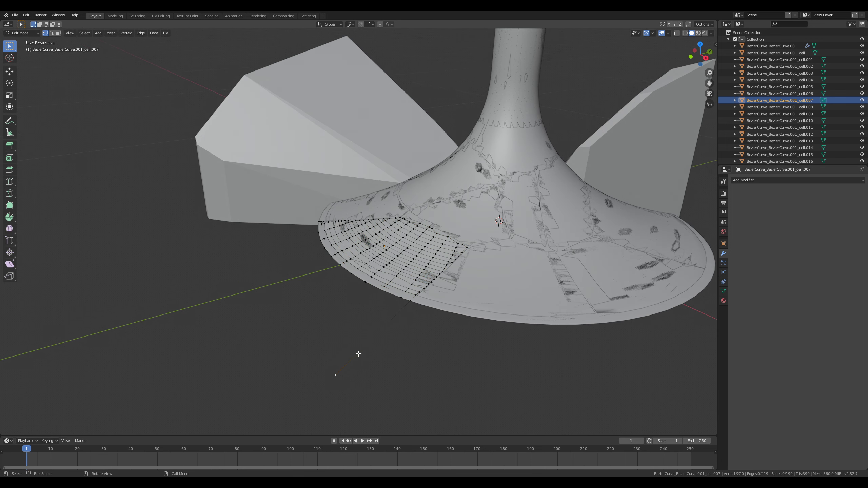
key("Tab")
scroll(388, 261, "down", 8)
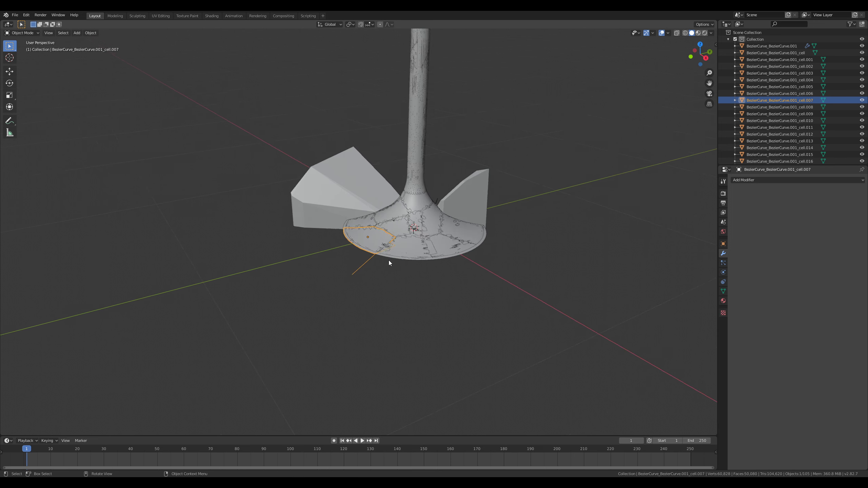
Step: Undo the Cell Fracture of the wine glass, restoring the single unfractured object
middle_click_drag(412, 179, 393, 300, "shift")
middle_click_drag(421, 225, 410, 279)
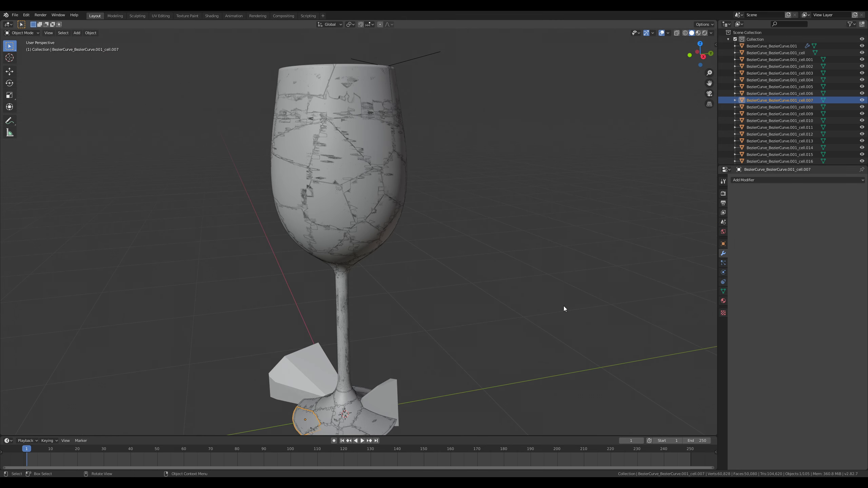
scroll(553, 294, "down", 3)
scroll(431, 233, "down", 2)
scroll(413, 219, "up", 5)
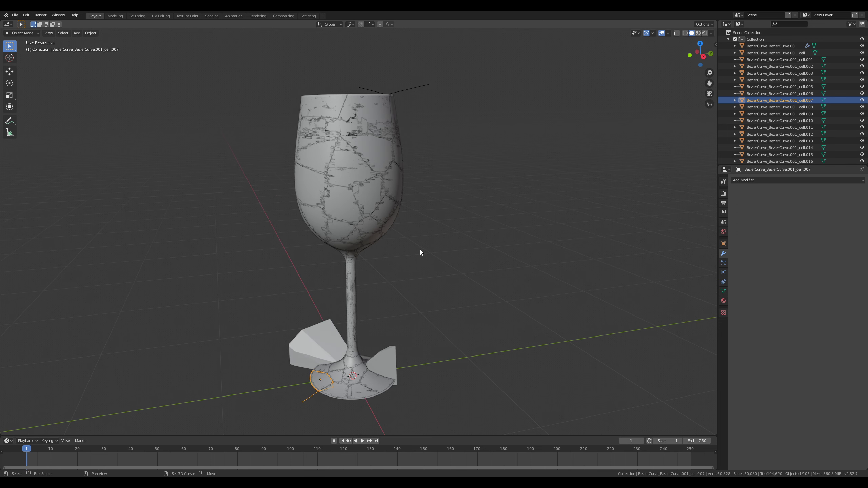
key("Tab")
key("Tab")
left_click(366, 120)
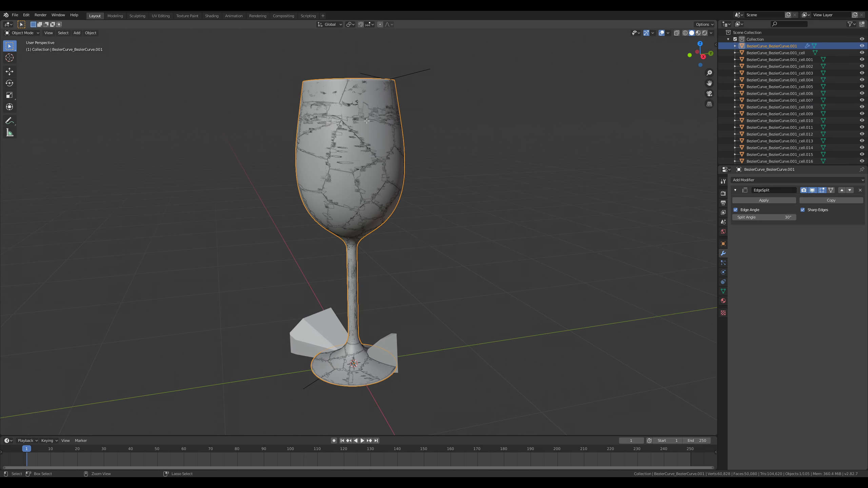
key("ctrl+z")
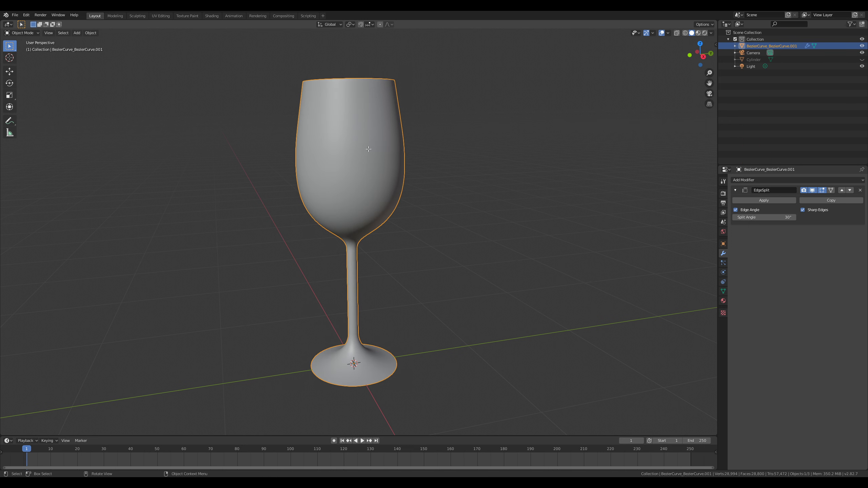
Step: Remove the Edge Split modifier from the wine glass and inspect its rim
left_click(860, 190)
middle_click_drag(426, 168, 431, 196)
scroll(432, 196, "up", 2)
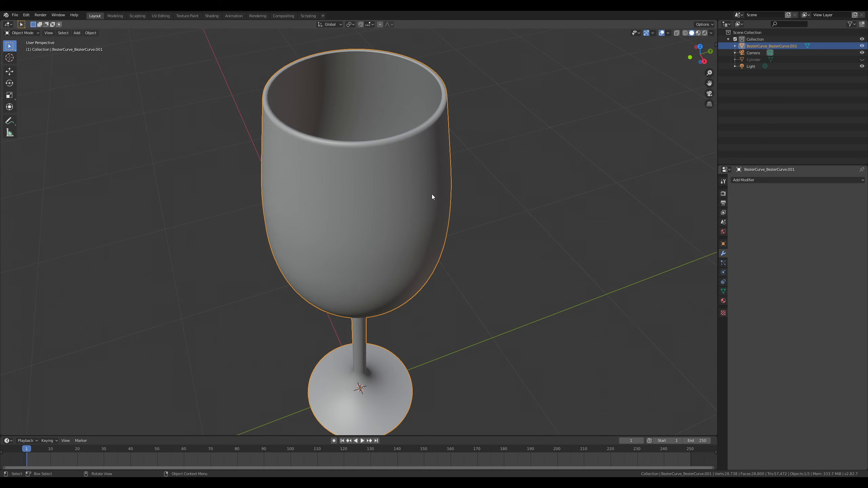
middle_click_drag(453, 145, 450, 198, "shift")
scroll(449, 198, "up", 2)
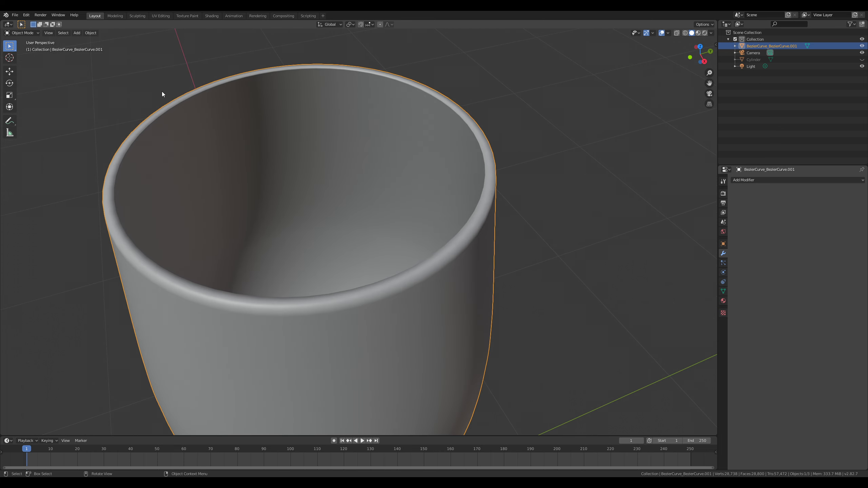
scroll(357, 239, "down", 8)
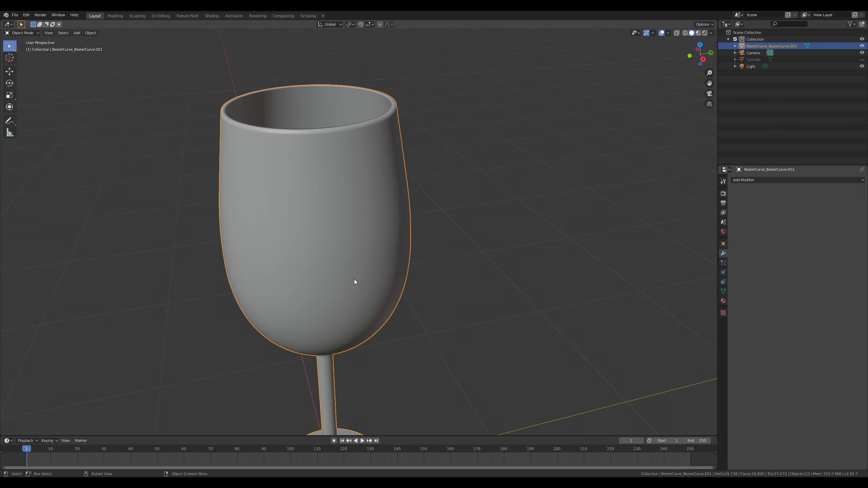
Step: Run Cell Fracture on the wine glass again, with Own Particles as the point source and a source limit of 100
left_click(92, 33)
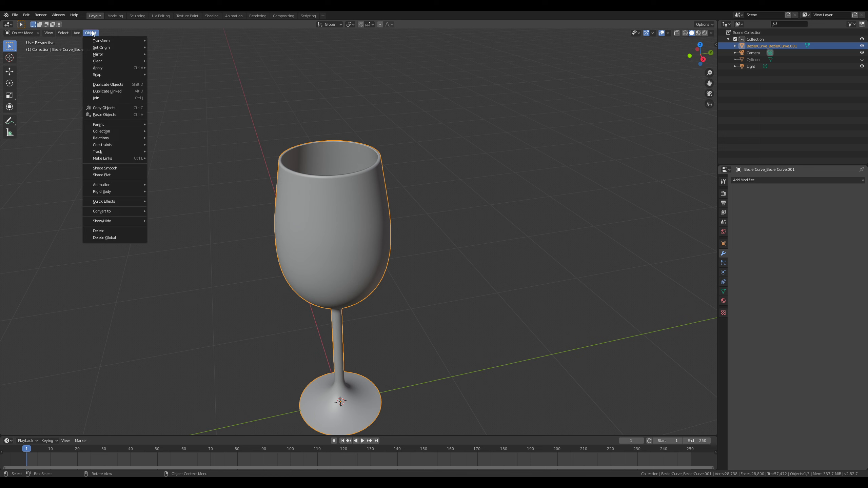
mouse_move(113, 202)
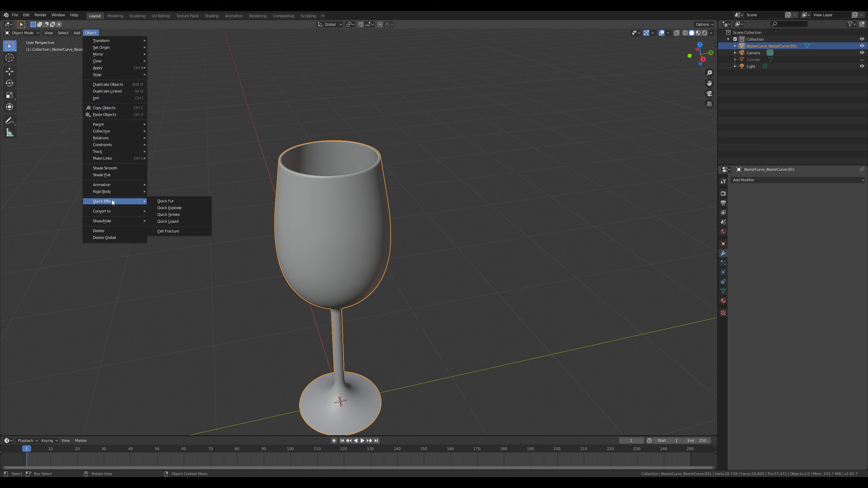
left_click(180, 231)
left_click_drag(181, 230, 191, 131)
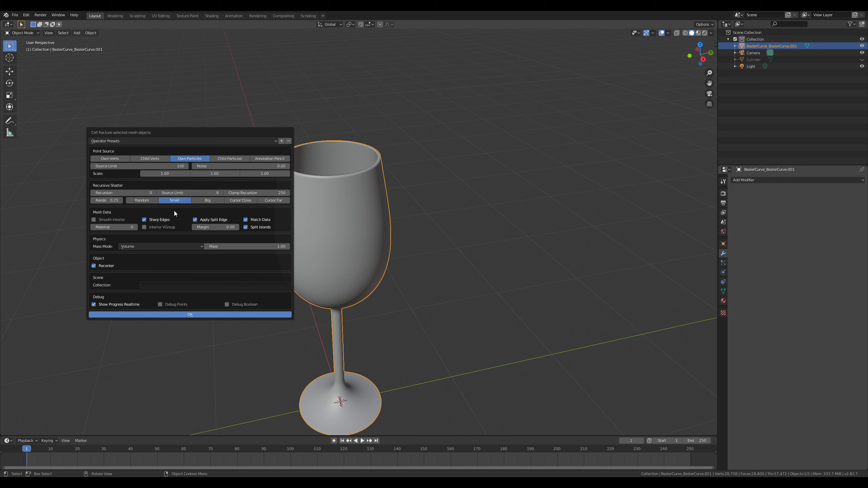
left_click(203, 315)
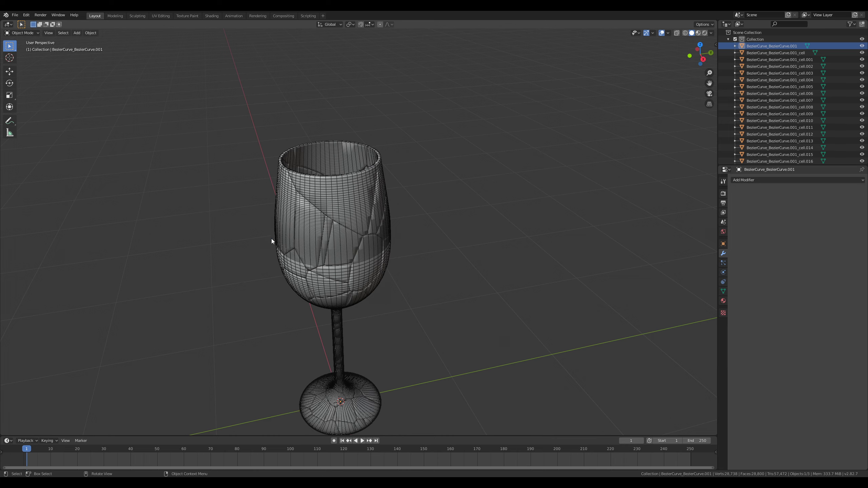
Step: Inspect the fractured wine glass and delete the original unfractured object, keeping the fragments
mouse_move(325, 219)
middle_mouse_down()
mouse_move(339, 266)
mouse_move(333, 234)
mouse_move(315, 227)
mouse_move(335, 219)
middle_mouse_up()
scroll(335, 219, "up", 3)
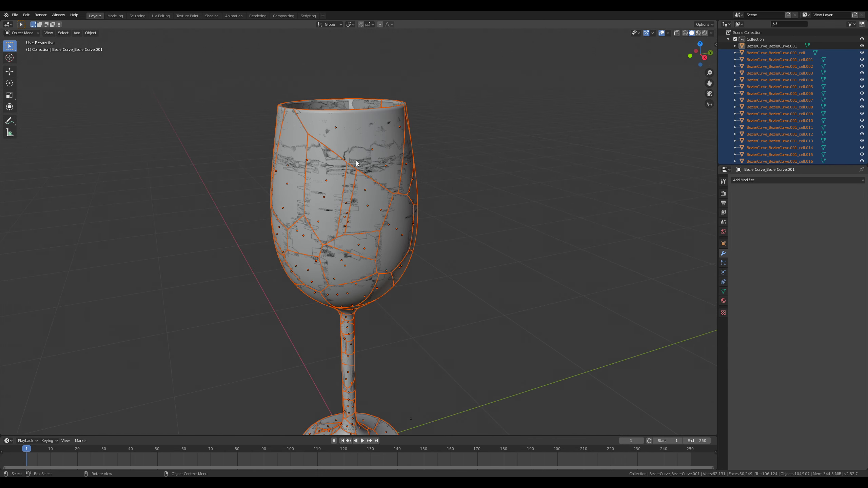
middle_click_drag(357, 163, 356, 174)
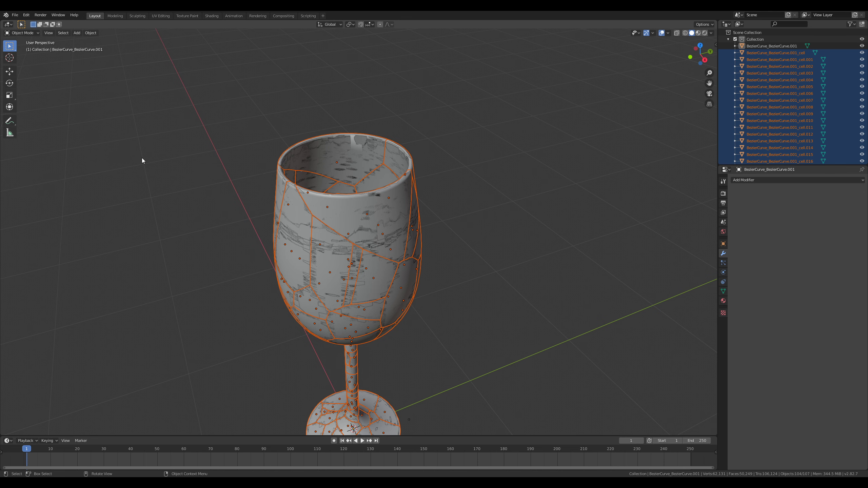
scroll(389, 226, "down", 3)
middle_click_drag(394, 229, 349, 219)
scroll(385, 231, "up", 2)
left_click(346, 214)
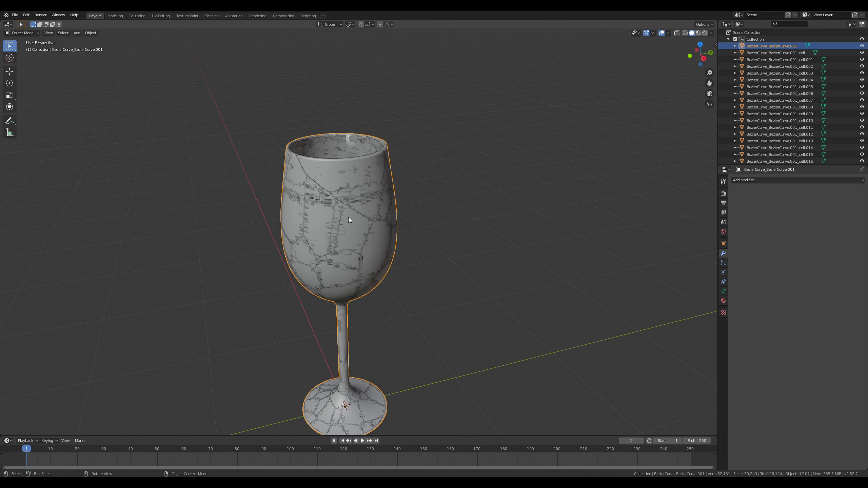
key("Delete")
middle_click_drag(354, 190, 480, 175)
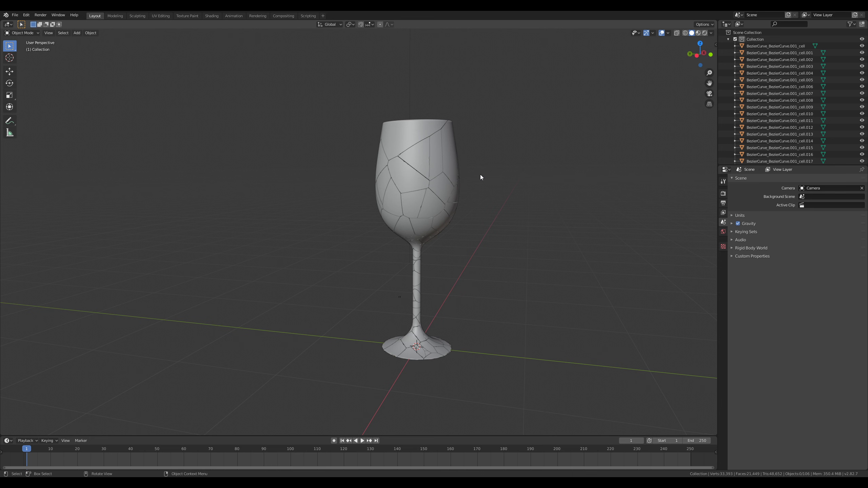
Step: Delete the tiny stray fragment floating beside the glass's stem
scroll(407, 292, "up", 3)
middle_click_drag(428, 321, 400, 266, "shift")
scroll(400, 267, "up", 2)
mouse_move(434, 308)
middle_mouse_down()
mouse_move(450, 301)
mouse_move(438, 299)
middle_mouse_up()
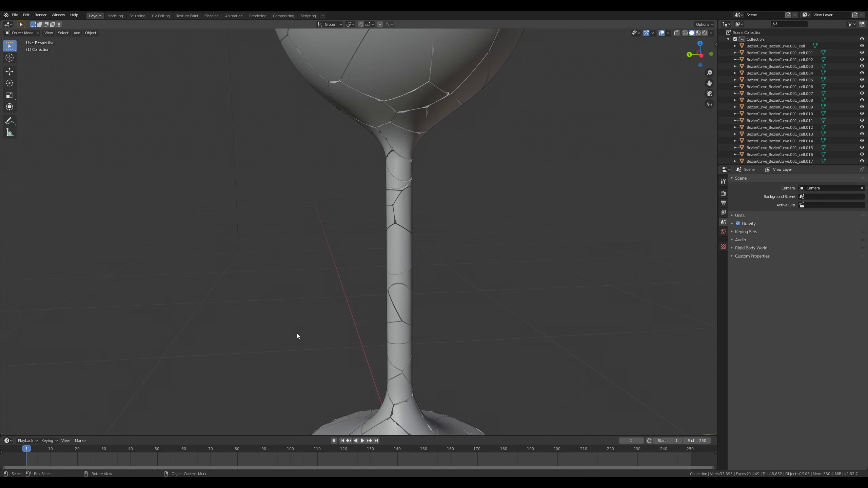
middle_click_drag(297, 334, 269, 328)
left_click(444, 336)
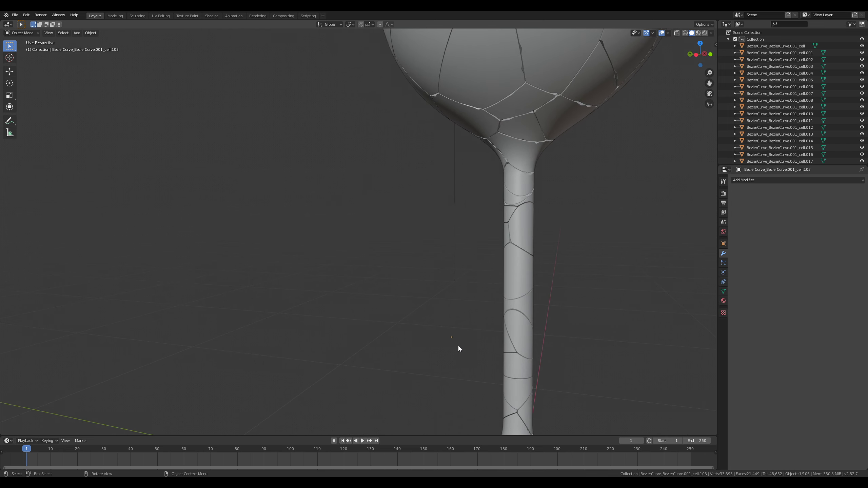
key("Delete")
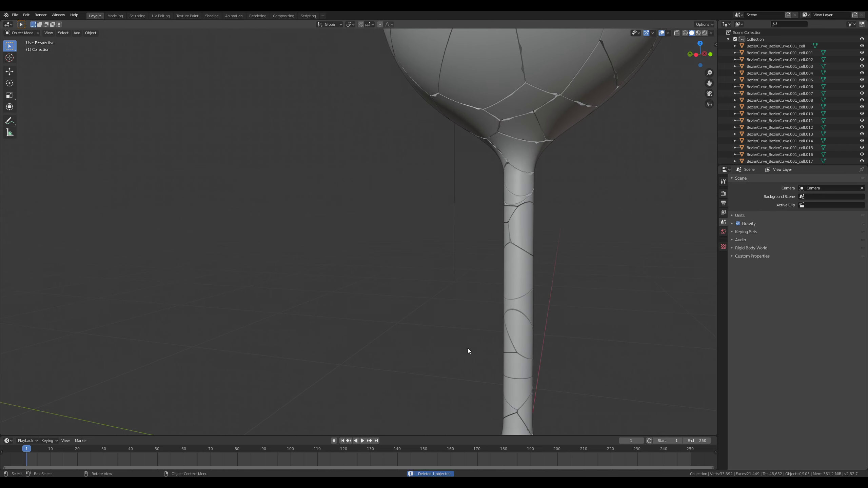
Step: Box-select all the glass fragments in wireframe front view, with a fragment of the bowl as the active object
scroll(470, 337, "down", 8)
middle_click_drag(453, 323, 393, 292)
scroll(397, 278, "up", 3)
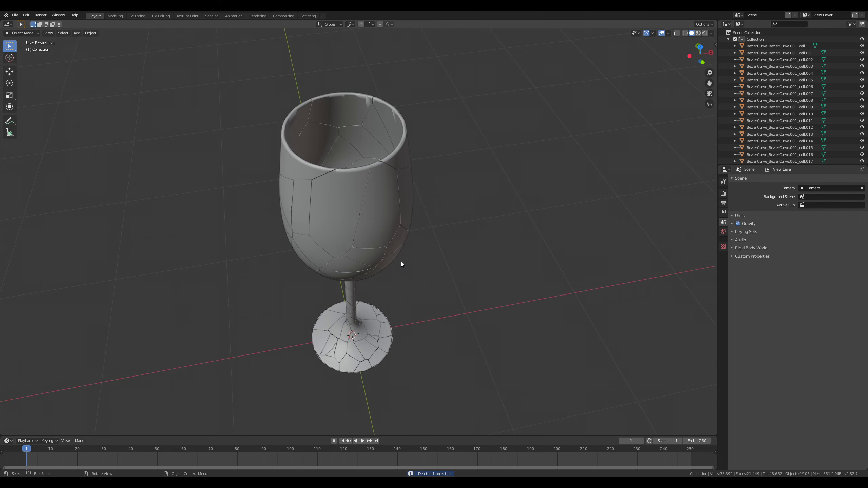
key("KP_1")
scroll(399, 260, "down", 3)
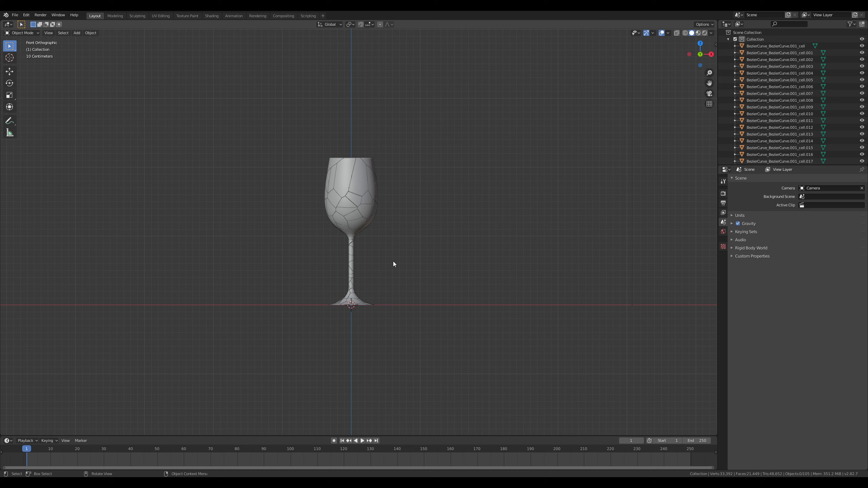
left_click(344, 168)
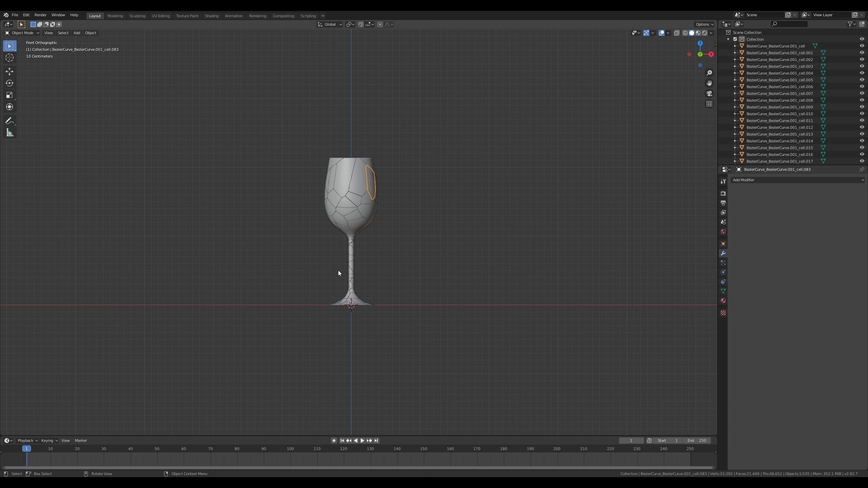
key("z")
left_click(270, 273)
key("b")
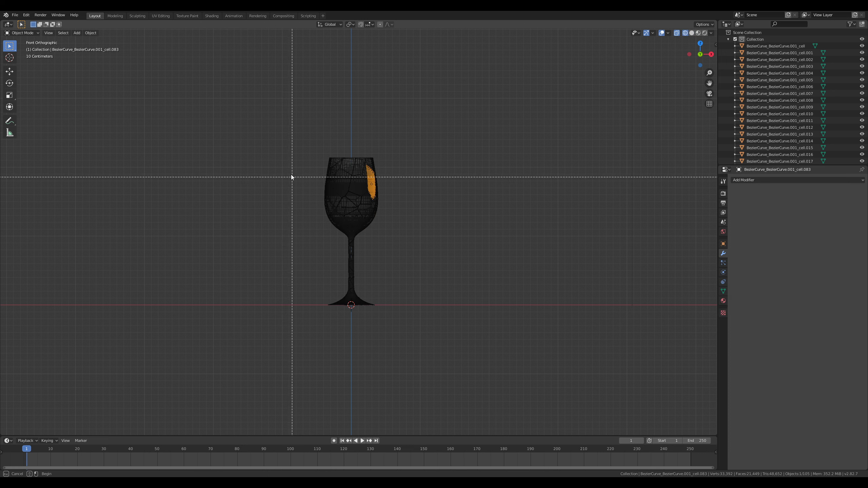
left_click_drag(282, 124, 439, 337)
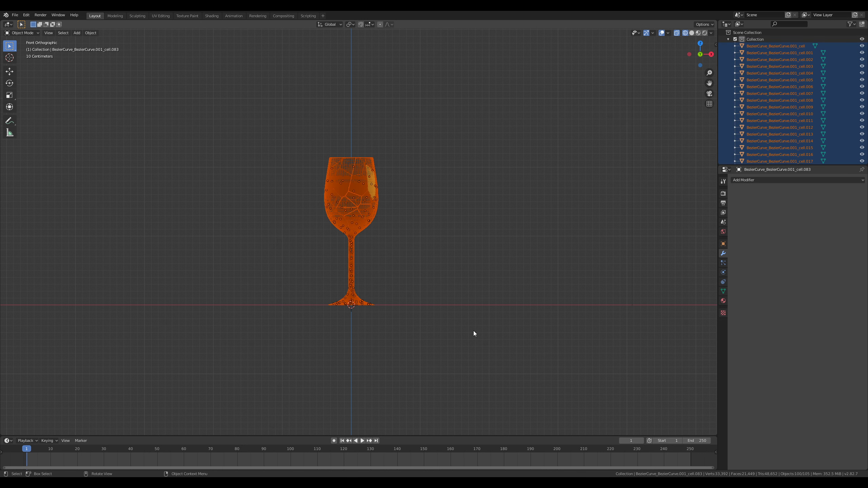
Step: Enable Rigid Body physics on the active bowl fragment, keeping its type as Active
left_click(723, 272)
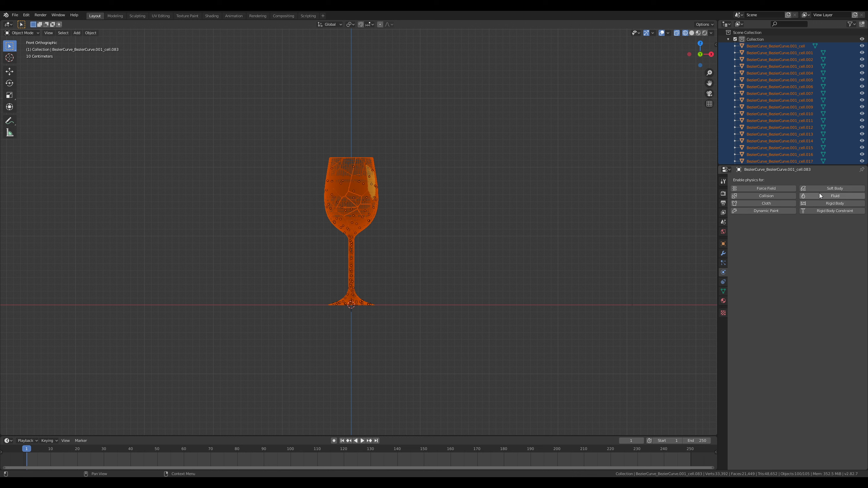
left_click(828, 206)
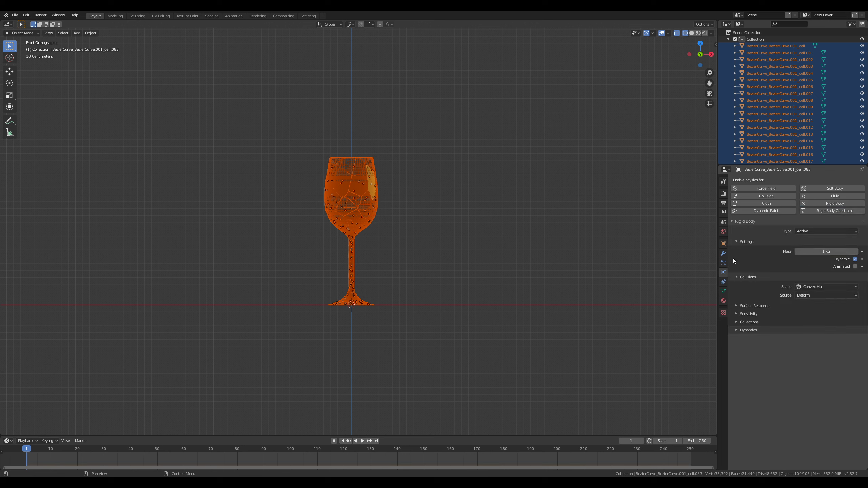
left_click(812, 231)
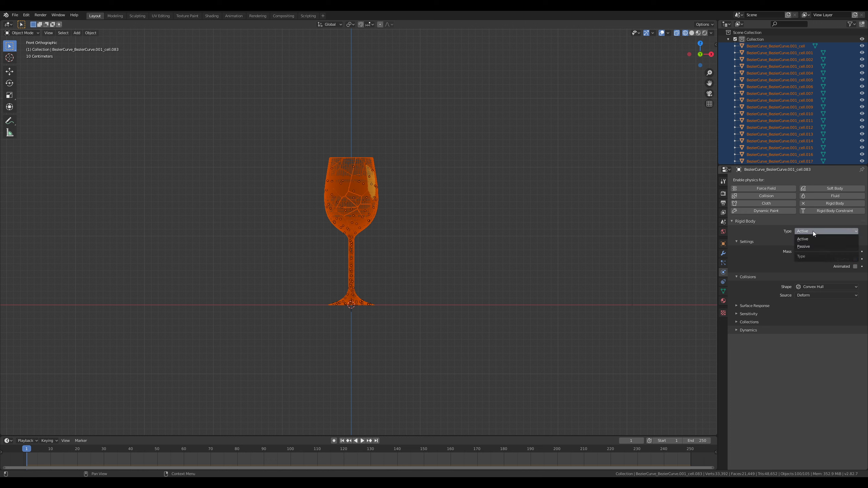
left_click(812, 231)
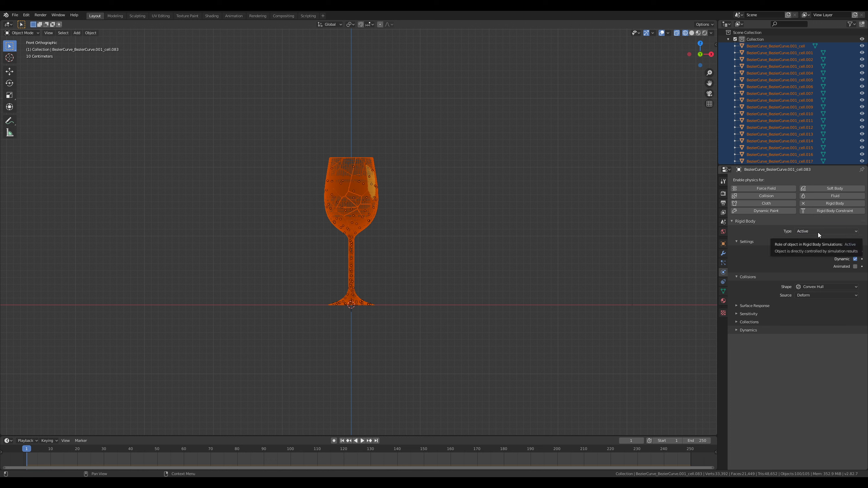
left_click(815, 233)
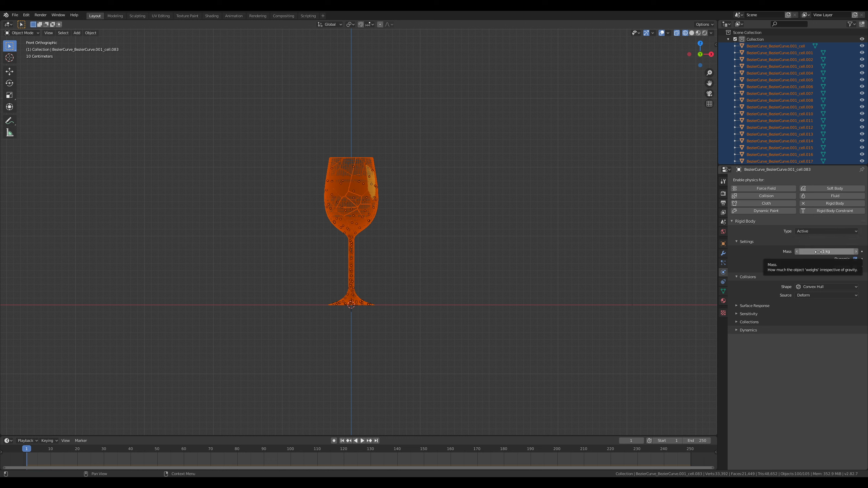
Step: Set the active fragment's rigid body mass to 0.5 kg
left_click(818, 252)
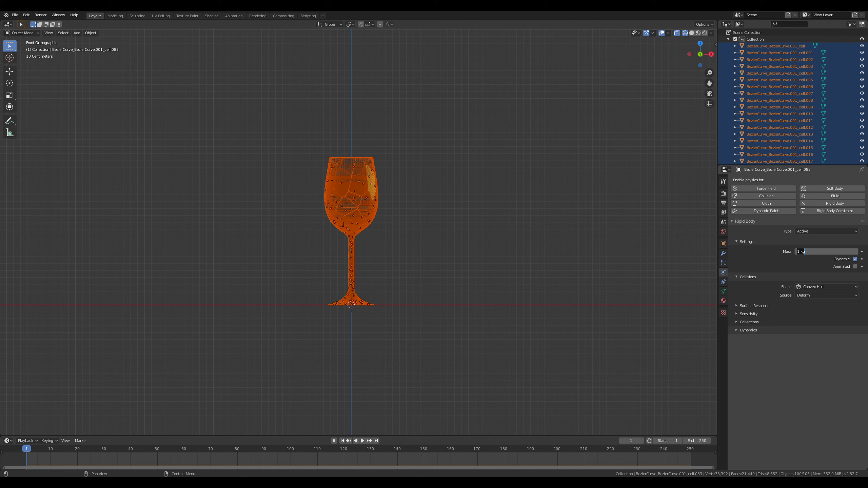
type("0.5")
key("Return")
scroll(423, 172, "up", 3)
middle_click_drag(423, 172, 360, 160)
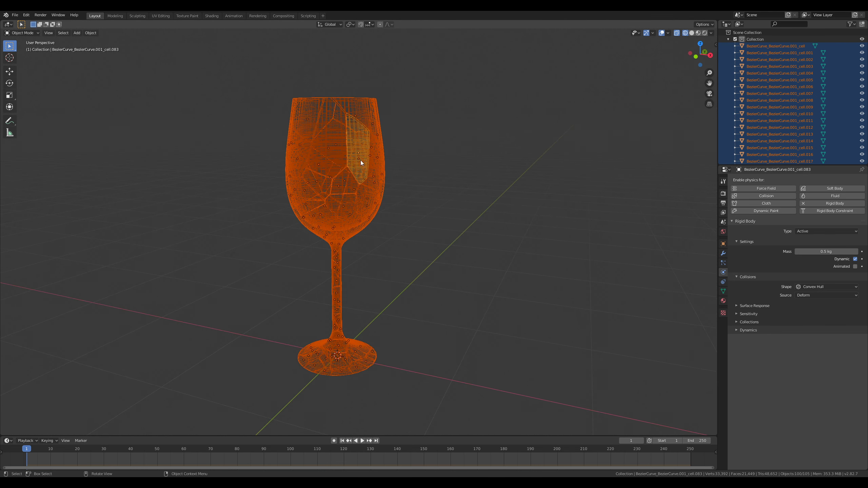
Step: Set the active fragment's rigid body collision shape to Box and inspect its bounds on the bowl
left_click(807, 289)
left_click(809, 296)
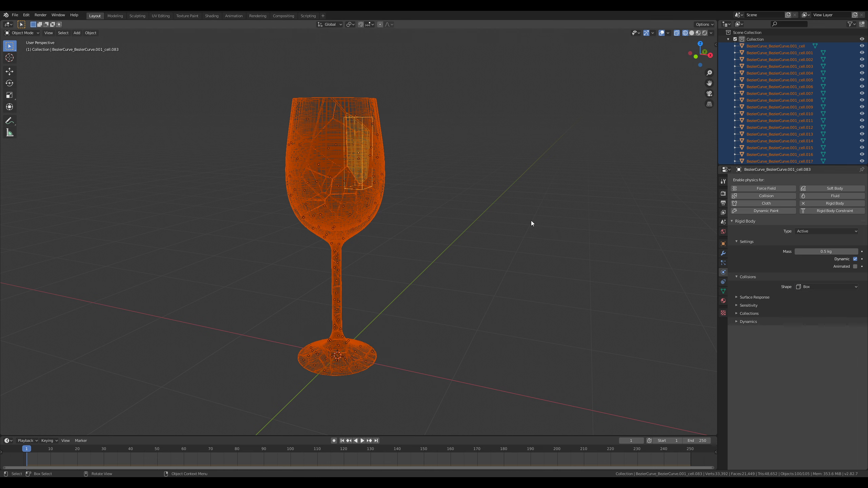
scroll(461, 188, "up", 5)
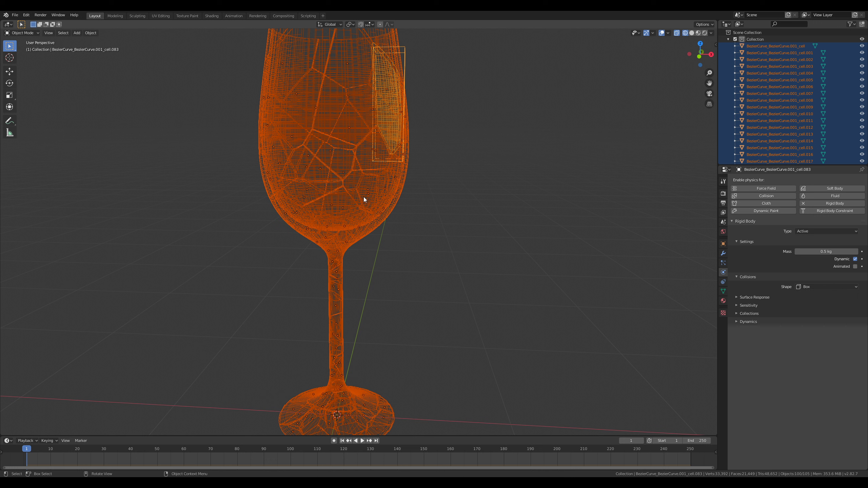
Step: Try the Sphere, Capsule and Convex Hull collision shapes on the active bowl fragment
left_click(814, 289)
left_click(817, 302)
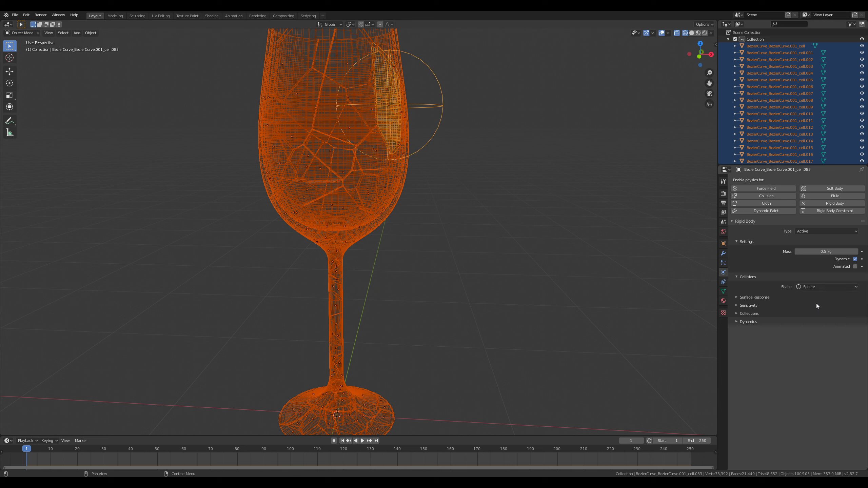
left_click(811, 286)
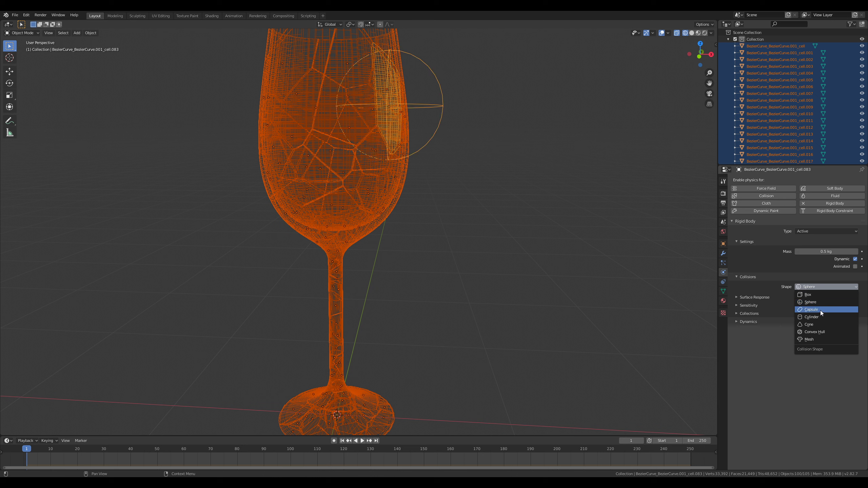
left_click(821, 310)
left_click(815, 286)
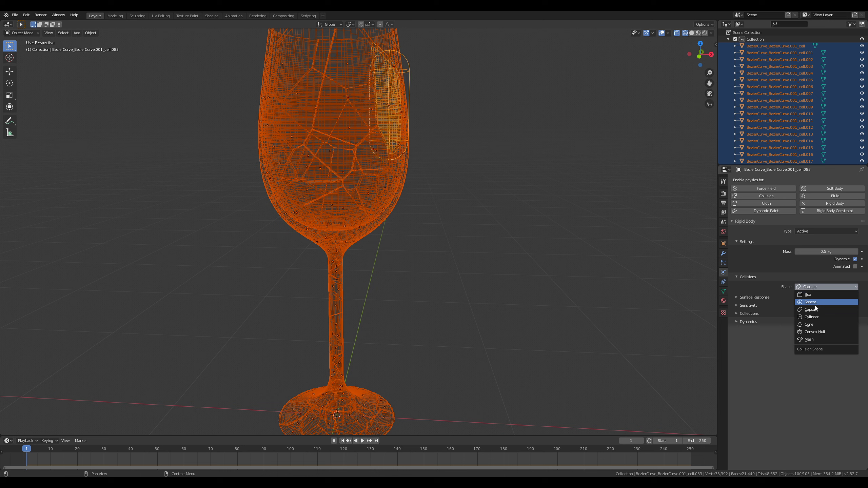
left_click(816, 332)
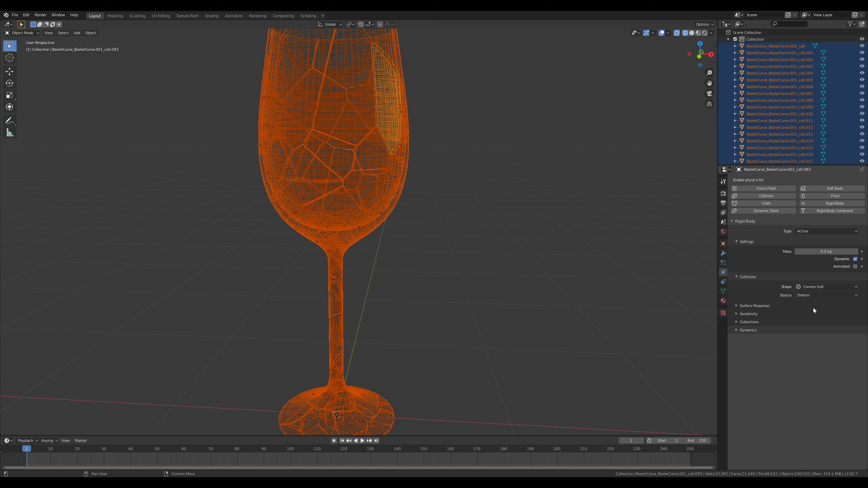
Step: Set the active bowl fragment's rigid body collision shape to Mesh
left_click(813, 294)
left_click(812, 293)
left_click(818, 288)
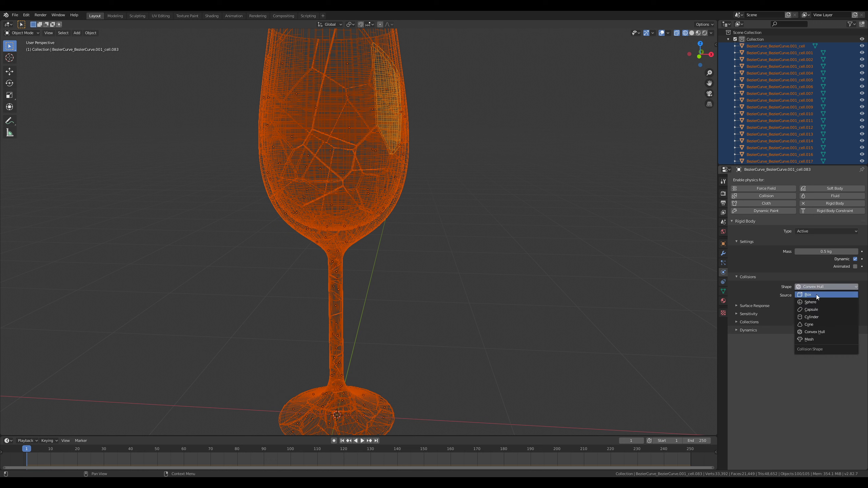
left_click(817, 340)
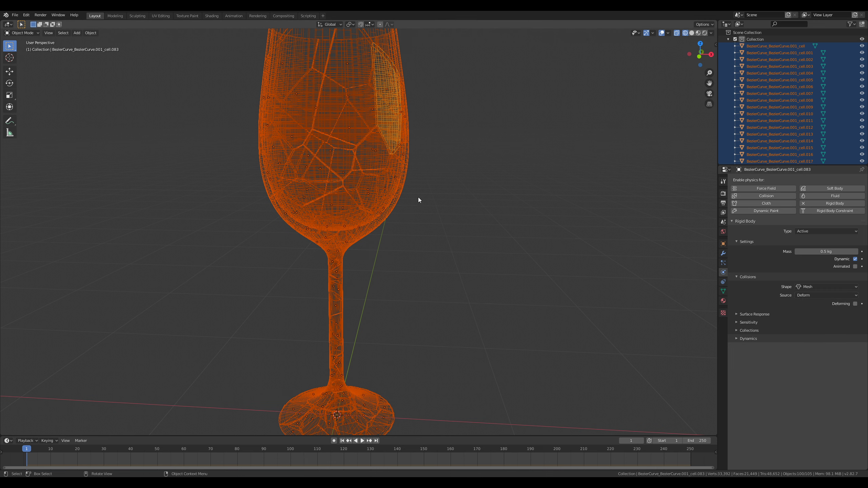
Step: Play the simulation from frame 0 in front view to check the fragments' motion, and return to frame 0
scroll(424, 201, "down", 1)
scroll(444, 216, "up", 2)
scroll(491, 277, "down", 2)
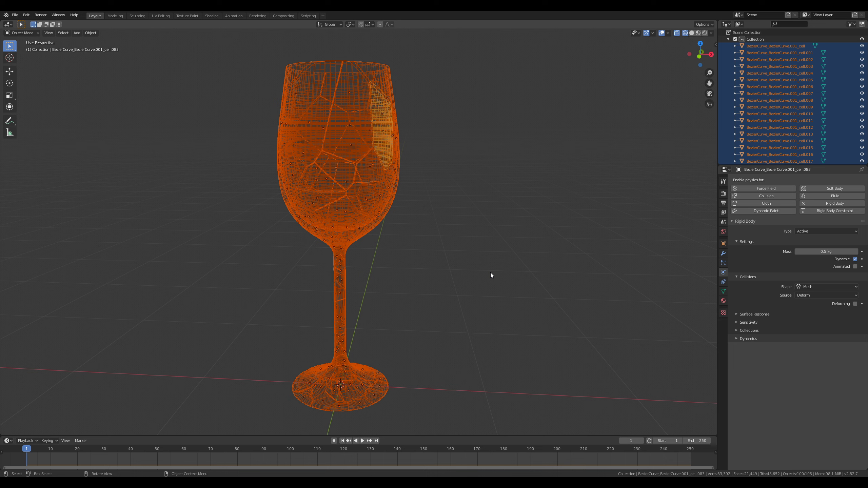
key("KP_1")
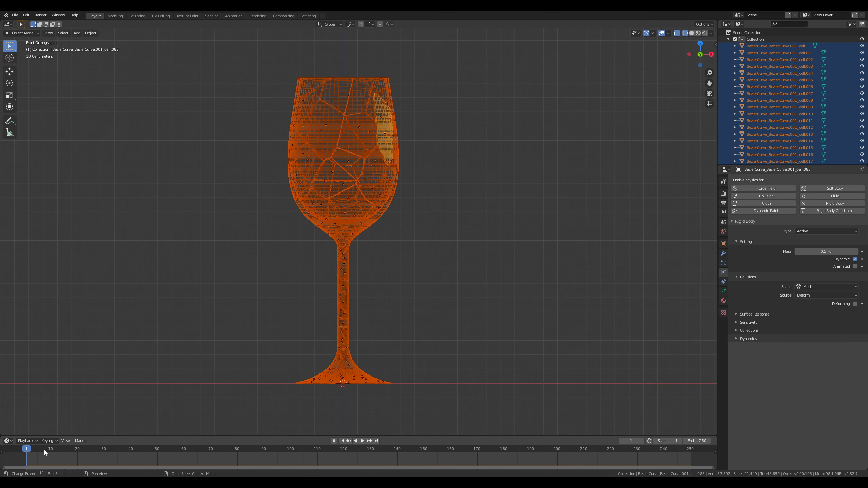
mouse_move(28, 450)
left_mouse_down()
mouse_move(173, 451)
mouse_move(24, 451)
left_mouse_up()
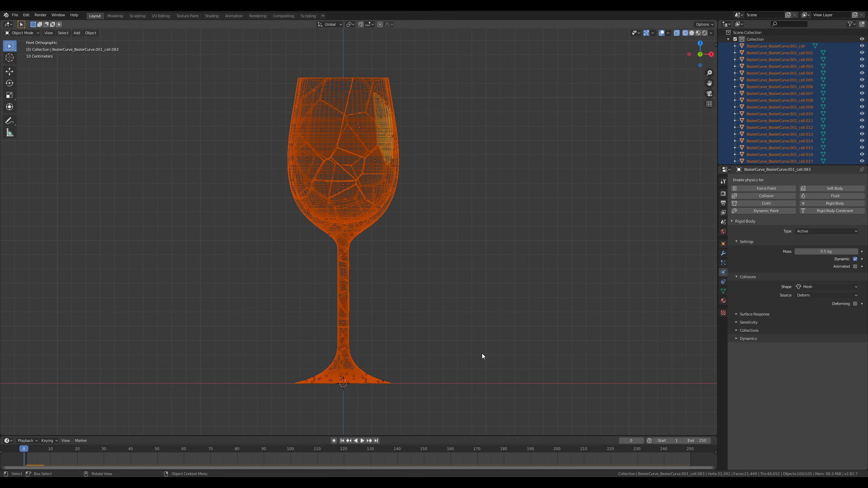
key("space")
key("space")
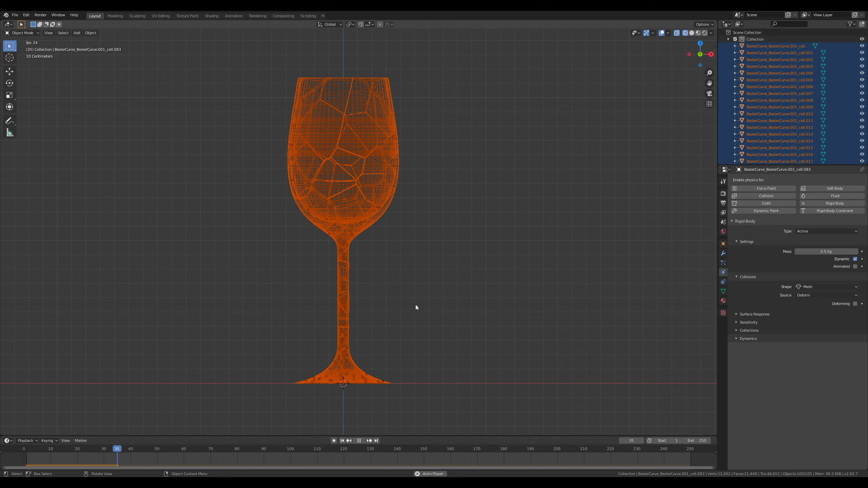
left_click_drag(118, 451, 27, 450)
key("Escape")
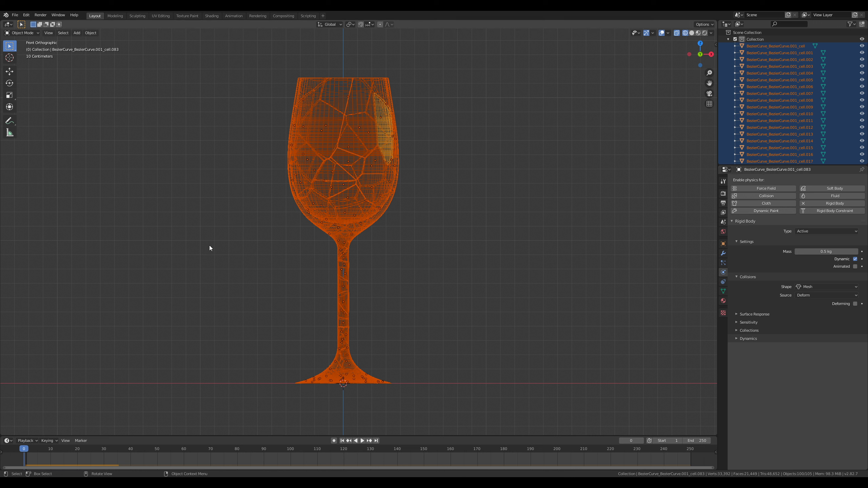
Step: Copy the active fragment's Mesh-shape rigid body settings to all selected glass fragments
left_click(91, 32)
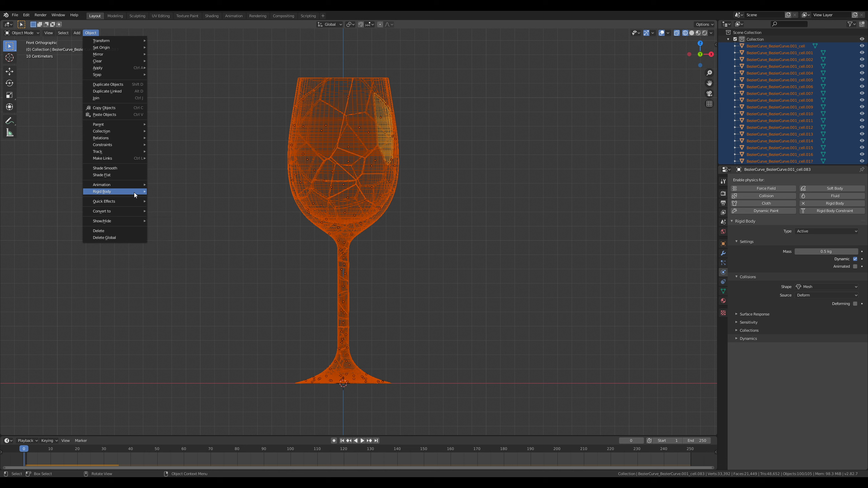
mouse_move(137, 191)
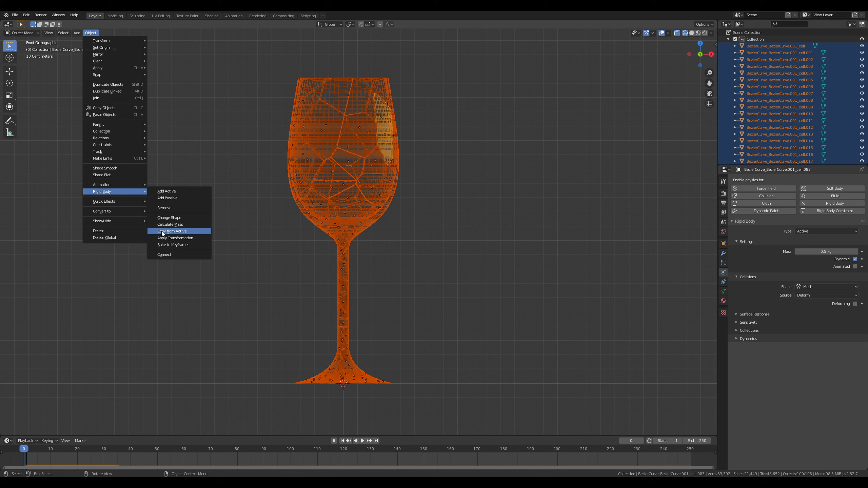
left_click(184, 231)
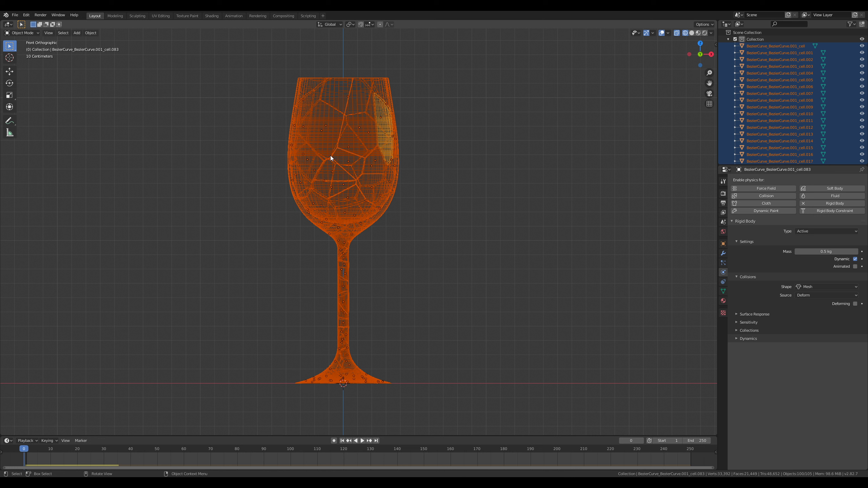
Step: Play the simulation to check how the fragments behave with the Mesh collision shape, and rewind to frame 0
key("space")
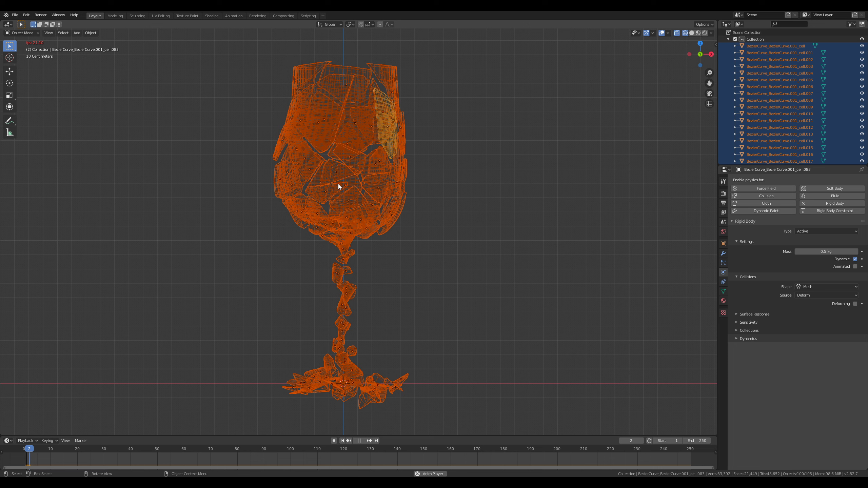
key("space")
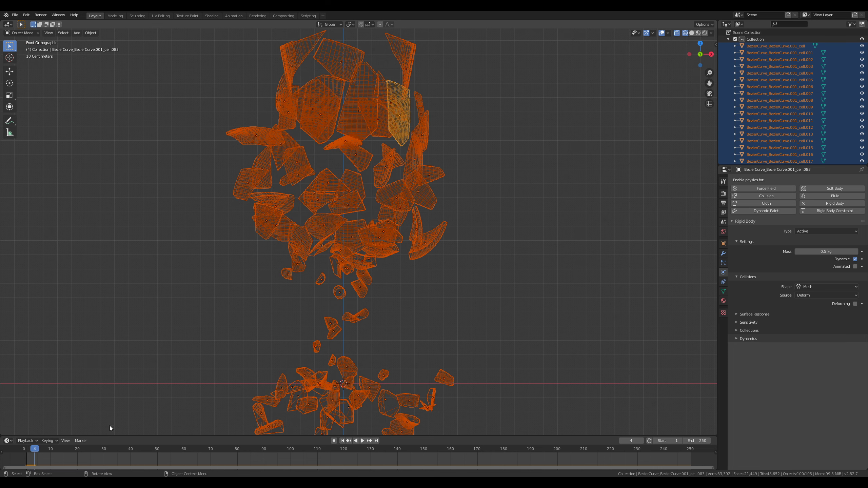
left_click(25, 450)
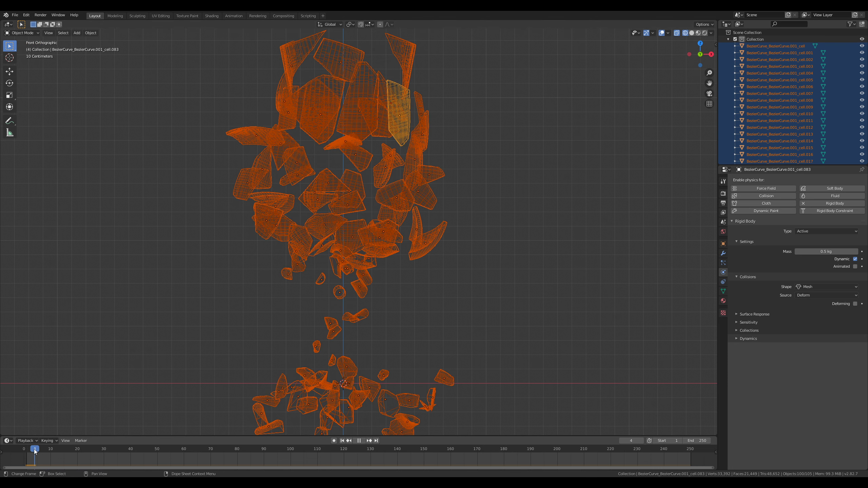
Step: Set the active fragment's collision shape to Convex Hull and copy its rigid body settings to all selected fragments
left_click(806, 287)
left_click(813, 331)
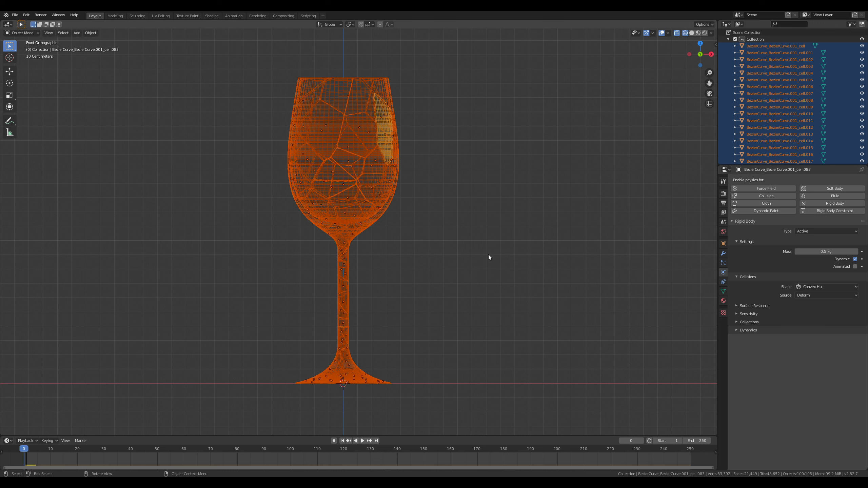
left_click(91, 34)
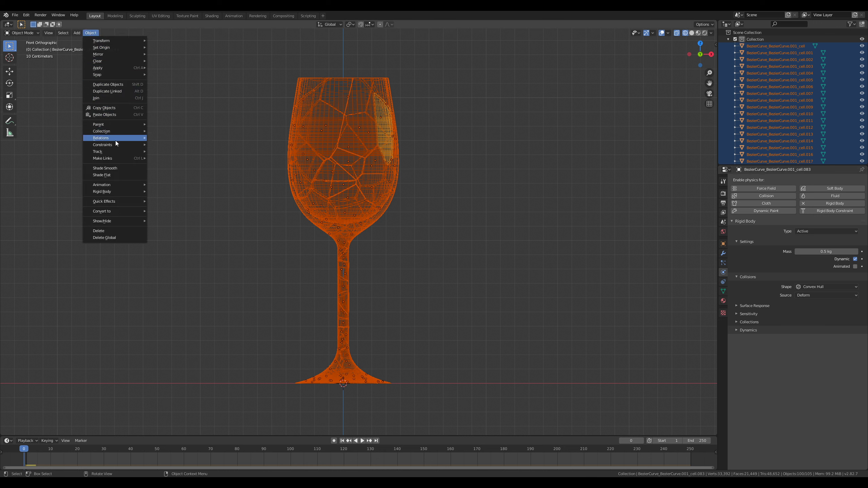
mouse_move(118, 192)
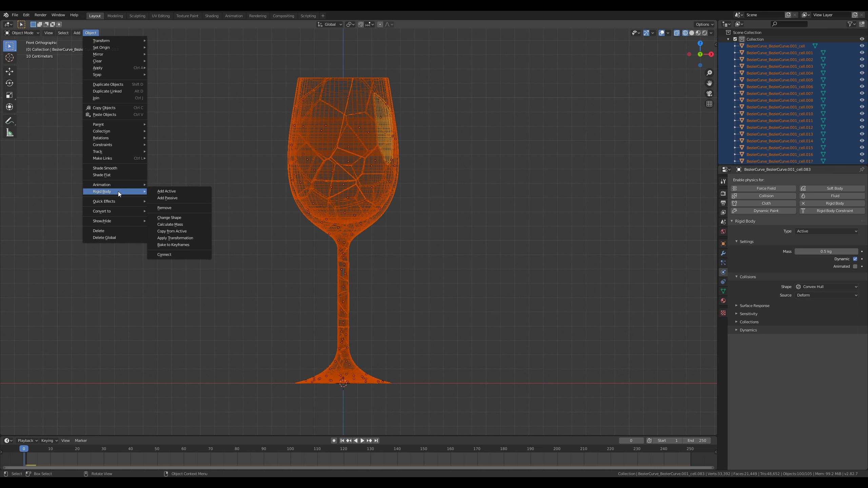
left_click(192, 234)
Step: Play the simulation to check the glass fragments with the Convex Hull shape, and rewind to frame 0
key("space")
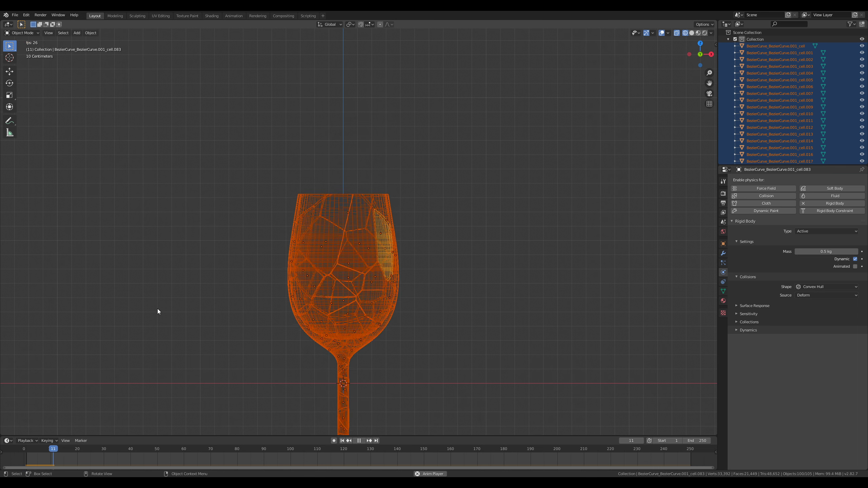
key("KP_1")
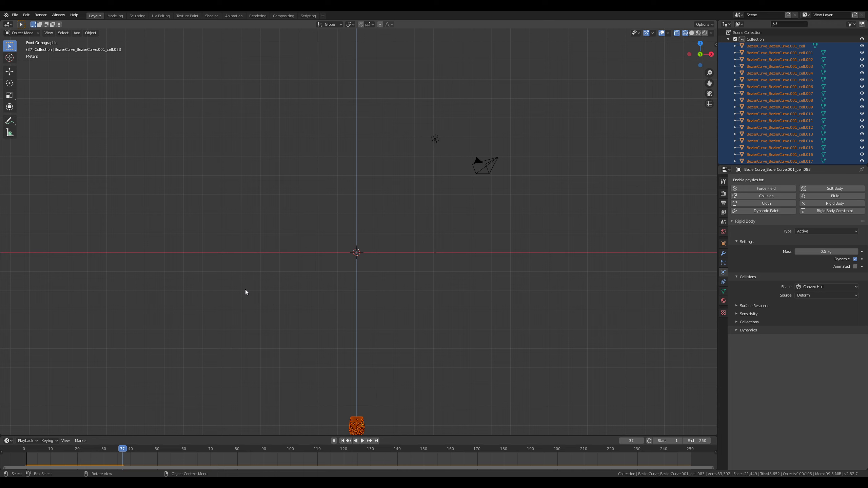
key("space")
left_click_drag(130, 454, 24, 454)
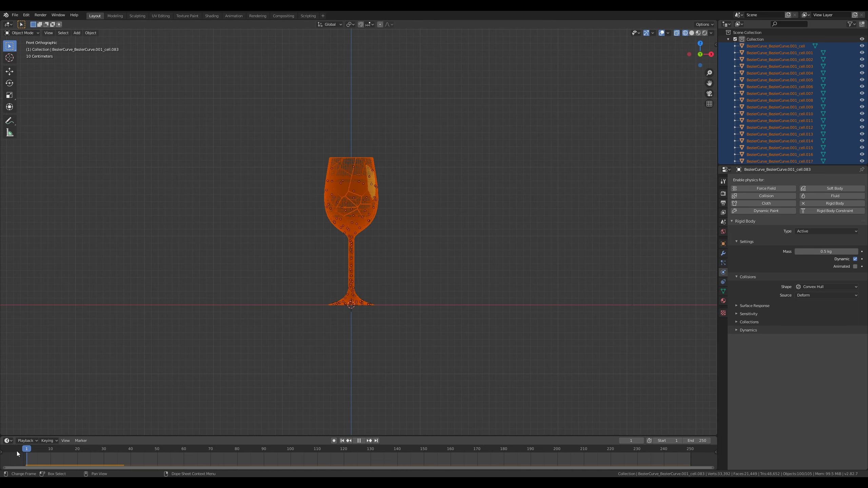
scroll(364, 318, "up", 4)
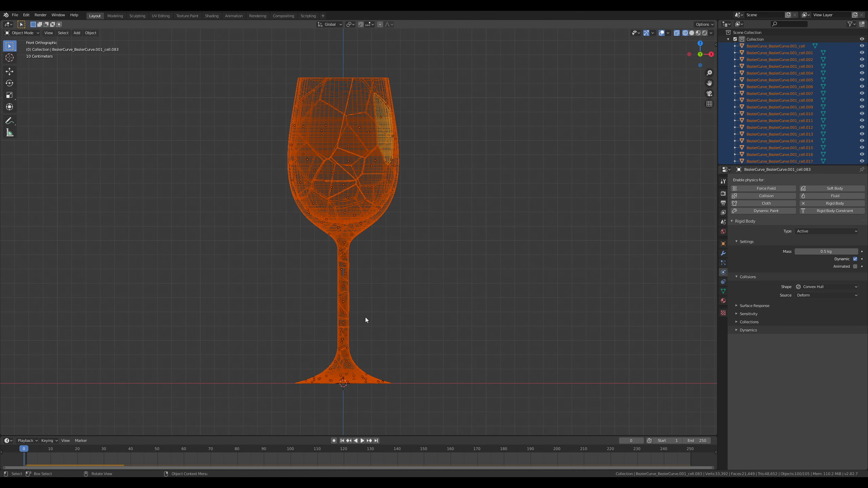
Step: Add a mesh plane at the base of the glass and scale it up into a large floor
scroll(326, 262, "down", 2)
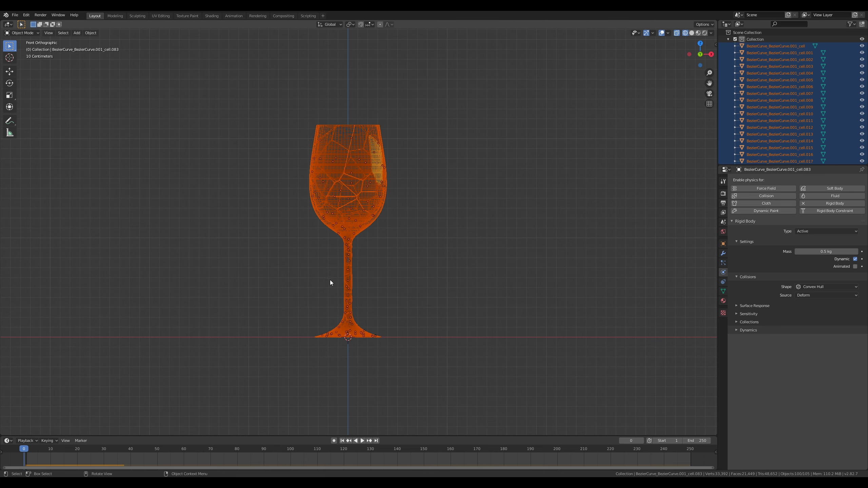
key("shift+a")
mouse_move(335, 286)
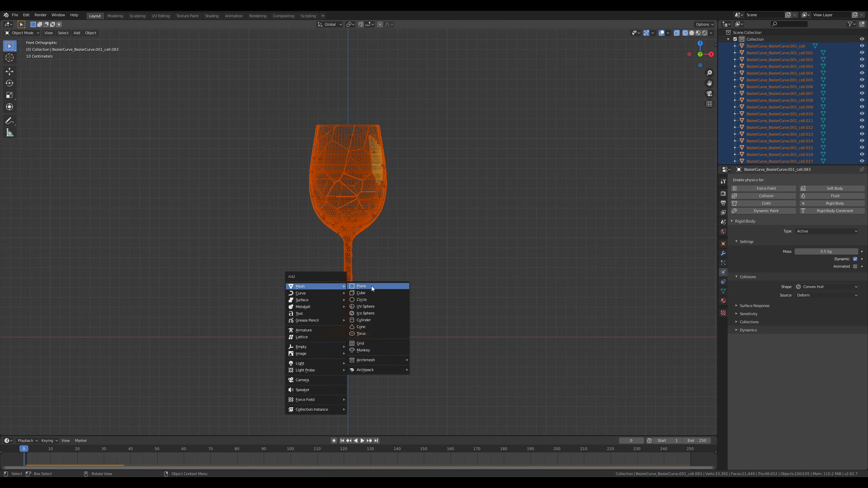
left_click(382, 287)
key("s")
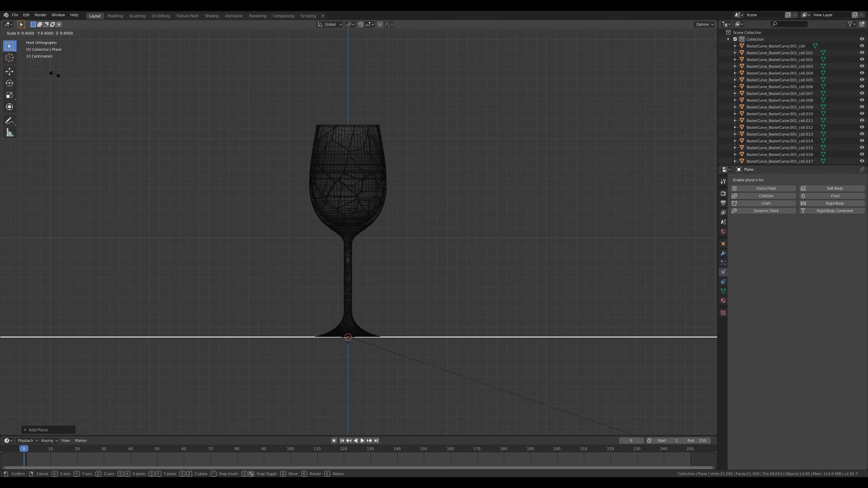
left_click(474, 236)
Step: Play the simulation in perspective view to check the glass against the new floor plane, and rewind to frame 0
scroll(382, 256, "down", 5)
middle_click_drag(382, 256, 403, 246)
scroll(396, 242, "up", 4)
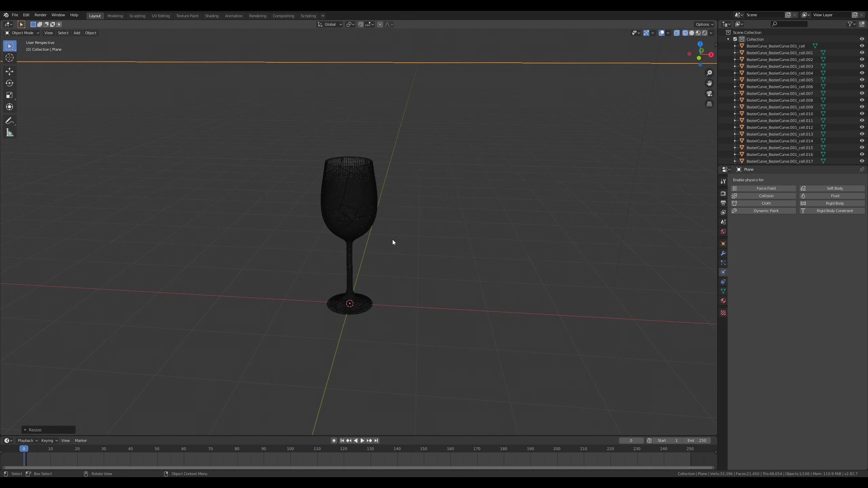
middle_click_drag(486, 187, 409, 255)
key("space")
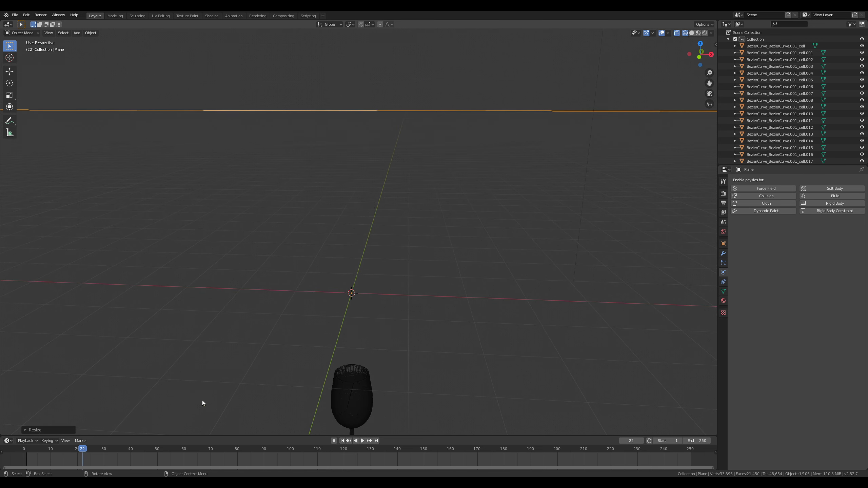
left_click_drag(79, 458, 52, 455)
key("Escape")
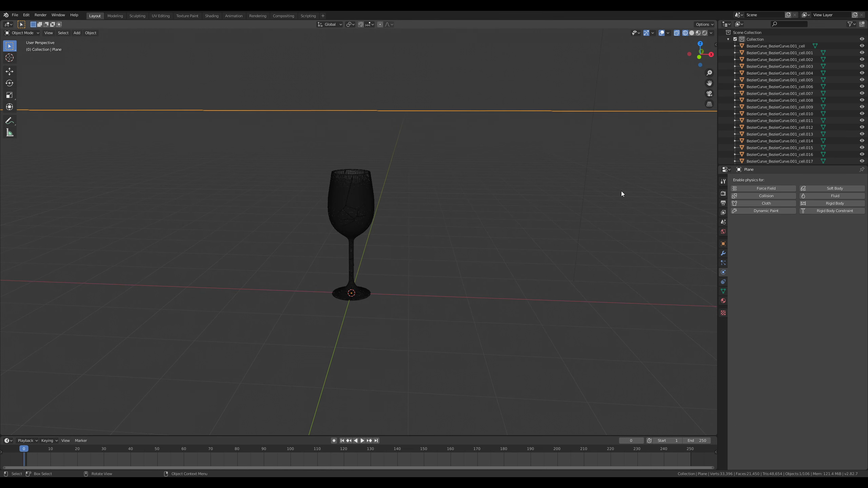
Step: Enable Rigid Body physics on the floor plane and set its type to Passive
scroll(413, 246, "up", 3)
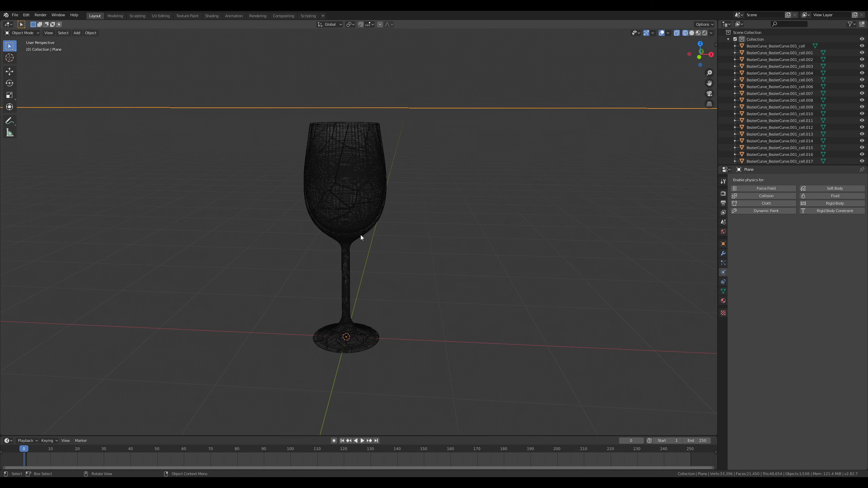
left_click(820, 203)
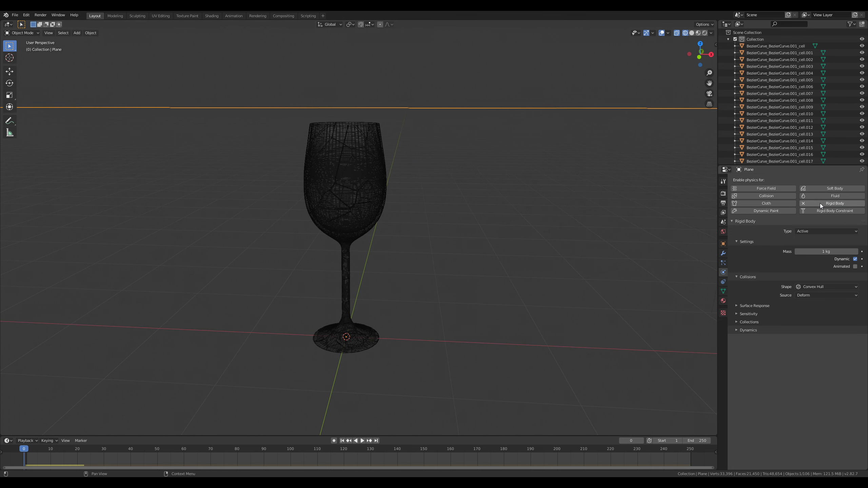
left_click(815, 230)
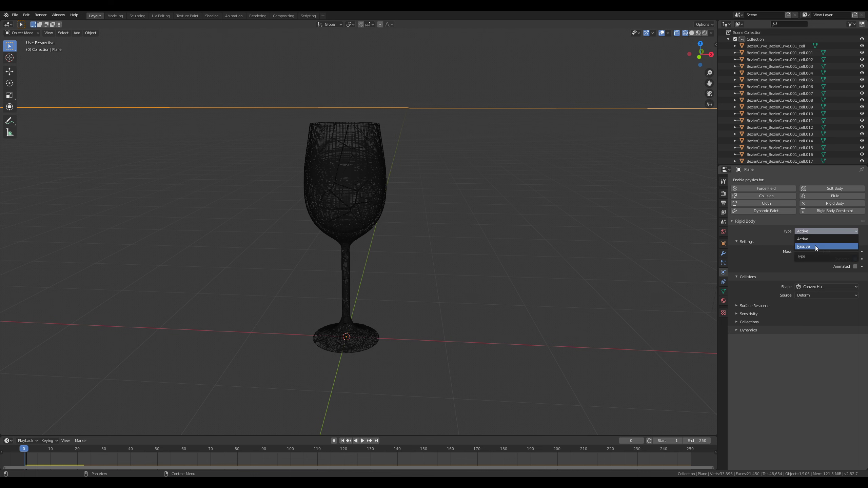
left_click(815, 245)
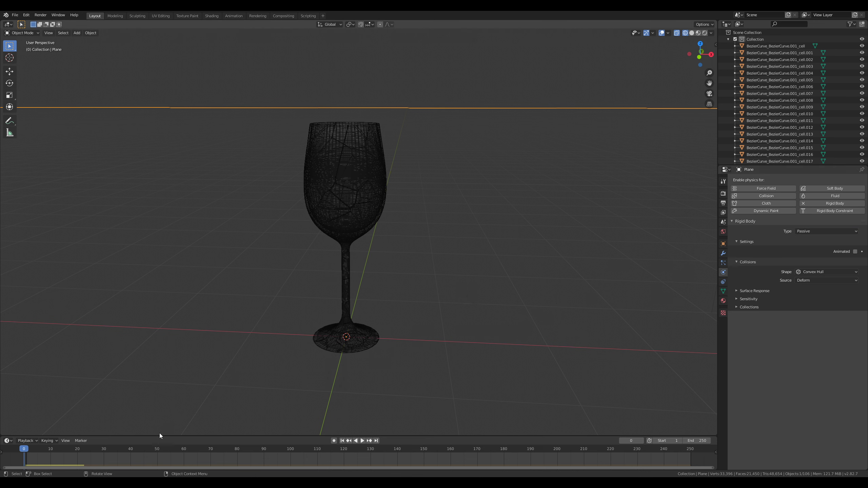
Step: Play the simulation to about frame 56 and examine how the glass fragments collide with the passive floor
key("space")
scroll(184, 352, "down", 4)
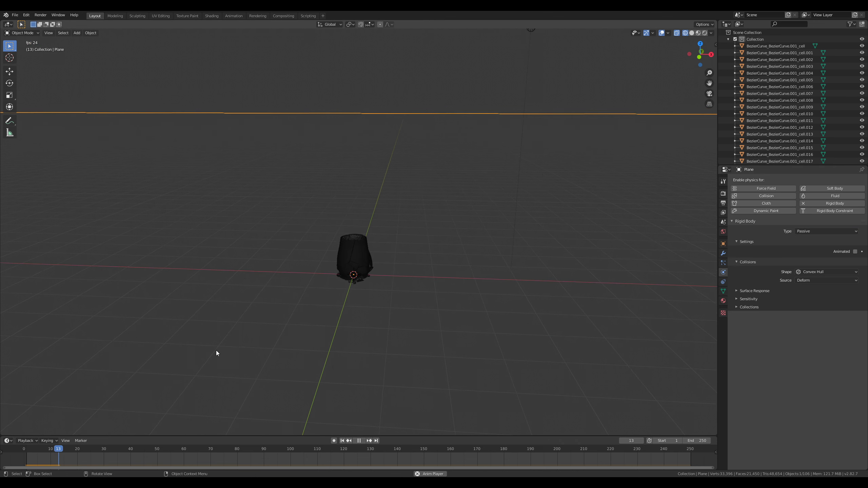
key("space")
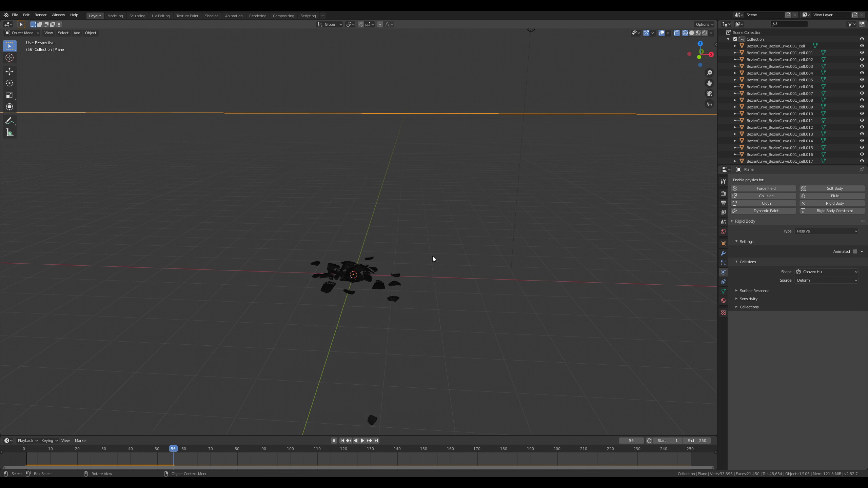
middle_click_drag(338, 280, 369, 327)
scroll(392, 297, "down", 5)
scroll(386, 282, "up", 5)
scroll(390, 275, "down", 3)
scroll(370, 328, "up", 1)
scroll(370, 328, "up", 4)
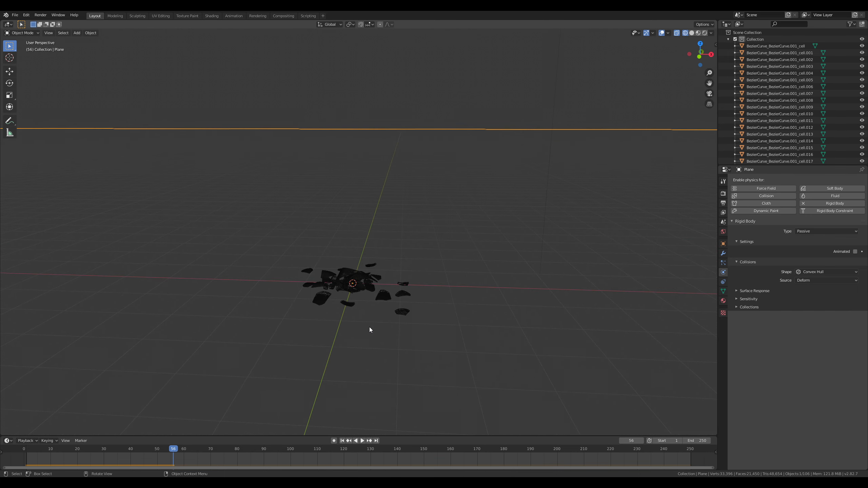
scroll(370, 328, "down", 4)
scroll(370, 328, "up", 3)
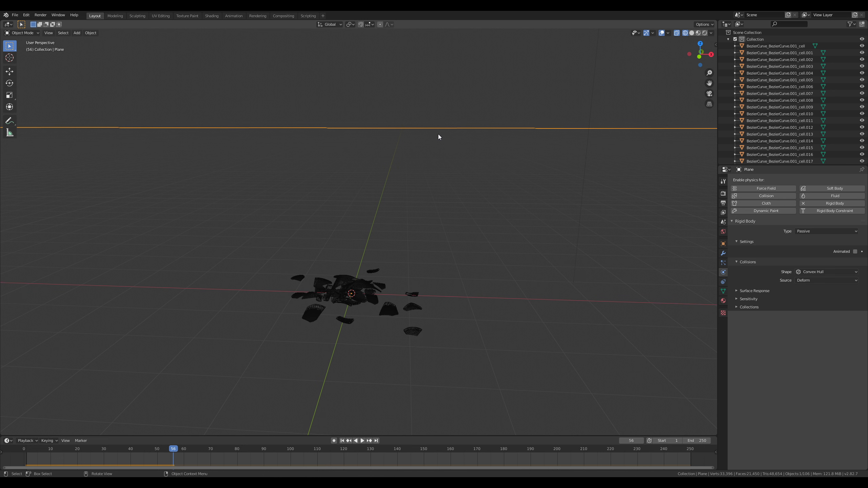
Step: Extrude the floor plane downward by about 1 m in front view to turn it into a thick slab
key("KP_1")
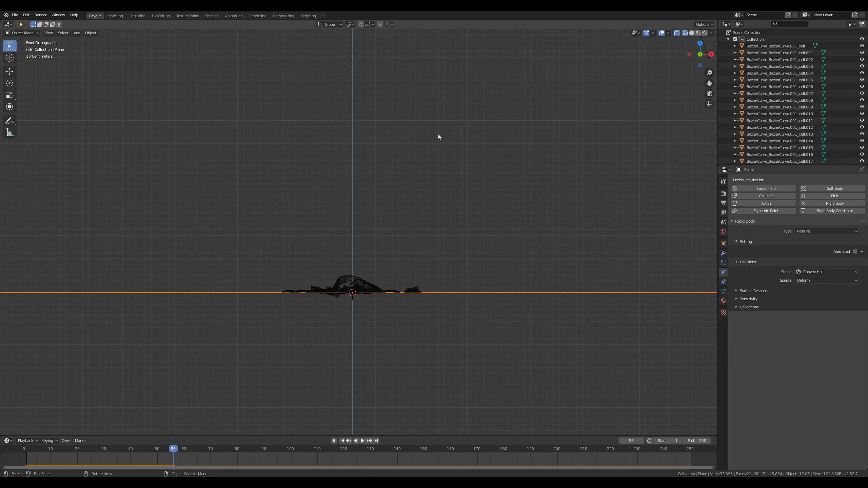
key("Tab")
scroll(390, 302, "down", 4)
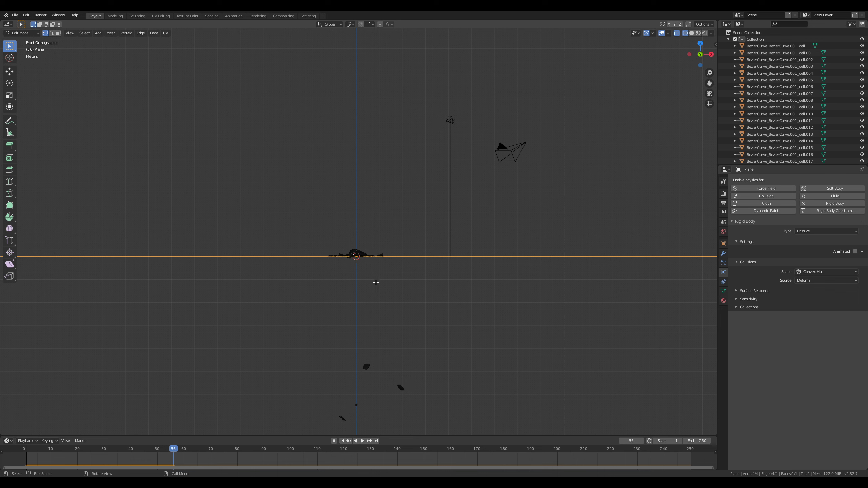
key("e")
left_click(384, 306)
key("Tab")
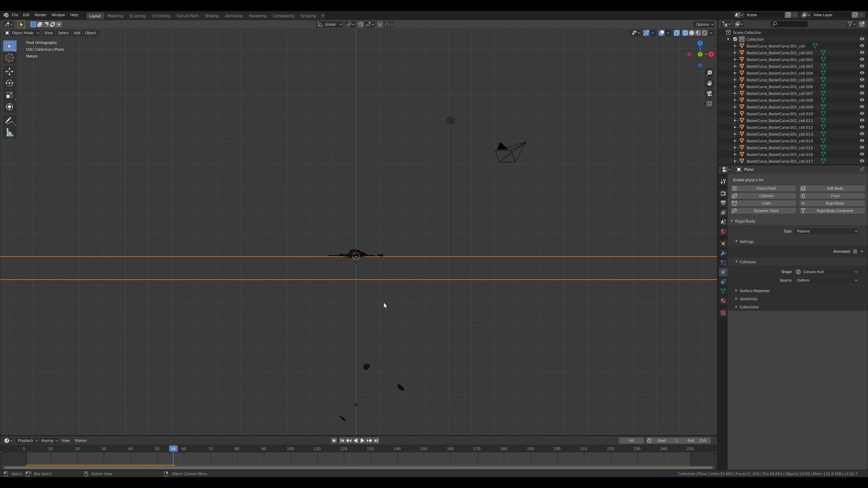
Step: Rewind to frame 0 and play the simulation in perspective view to check the fragments against the thickened floor
key("shift+Left")
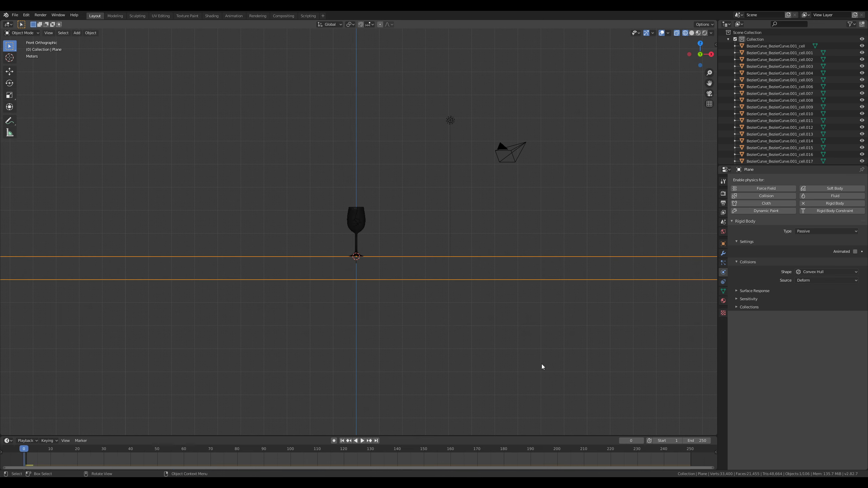
key("space")
middle_click_drag(469, 312, 458, 337)
scroll(423, 326, "up", 3)
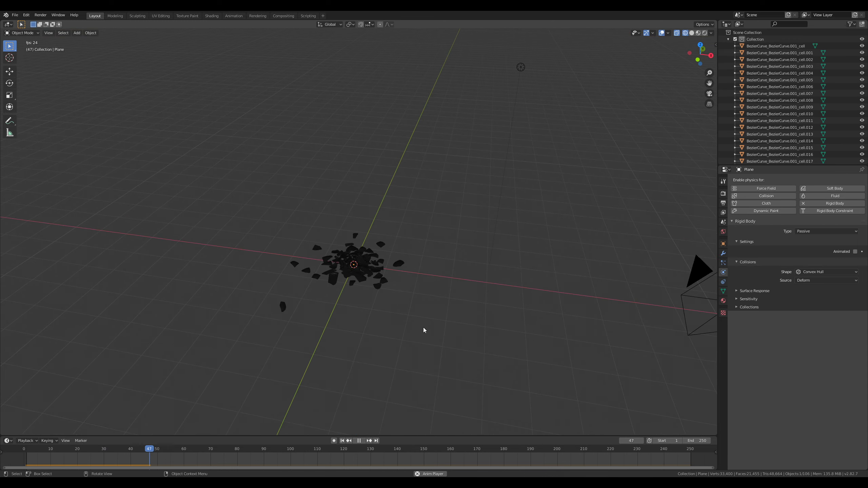
key("space")
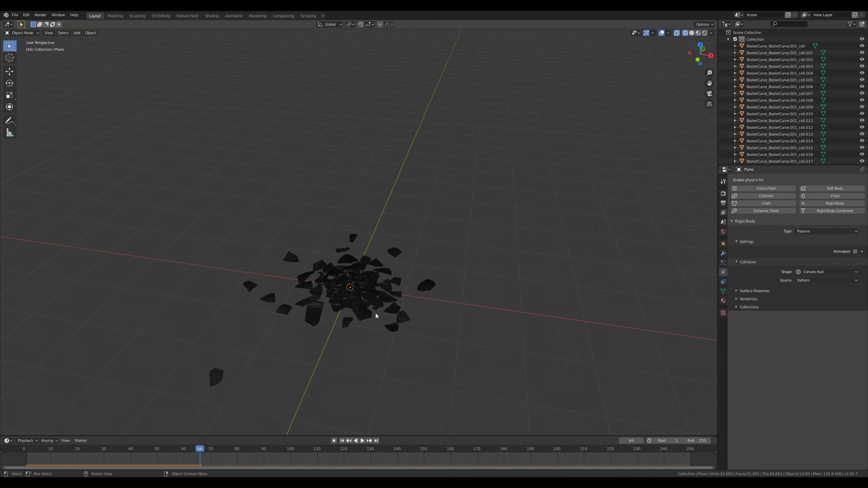
Step: Switch the viewport to Solid shading and return the stopped animation to frame 0
left_click(692, 33)
mouse_move(480, 292)
middle_mouse_down()
mouse_move(480, 279)
mouse_move(536, 287)
mouse_move(463, 289)
mouse_move(503, 292)
middle_mouse_up()
left_click_drag(192, 447, 23, 456)
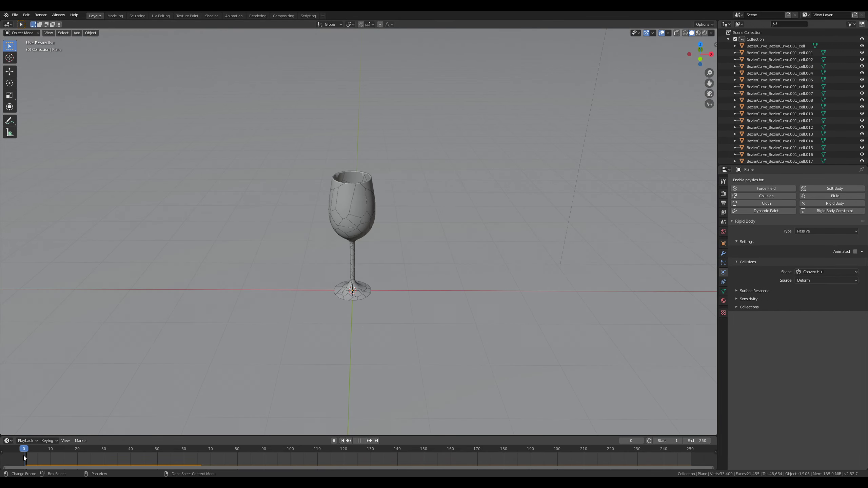
key("Escape")
Step: Save the scene over the existing blend file in another subfolder of Cours3D
key("ctrl+s")
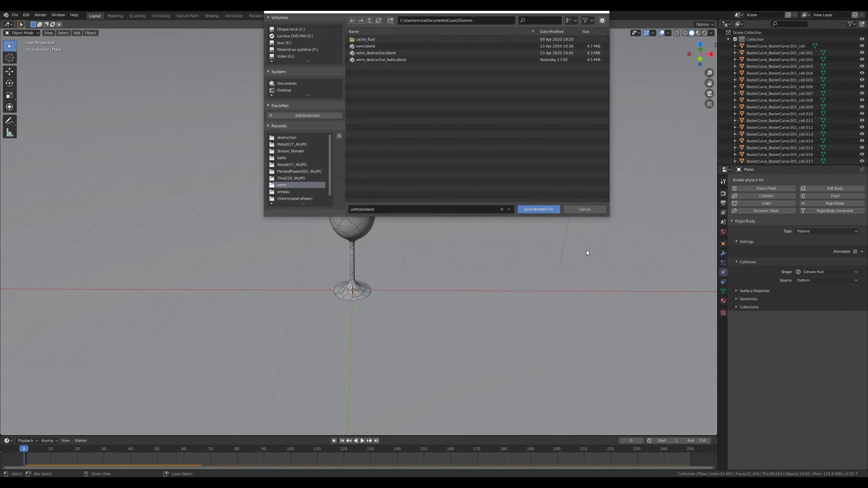
left_click(370, 20)
double_click(373, 55)
double_click(385, 40)
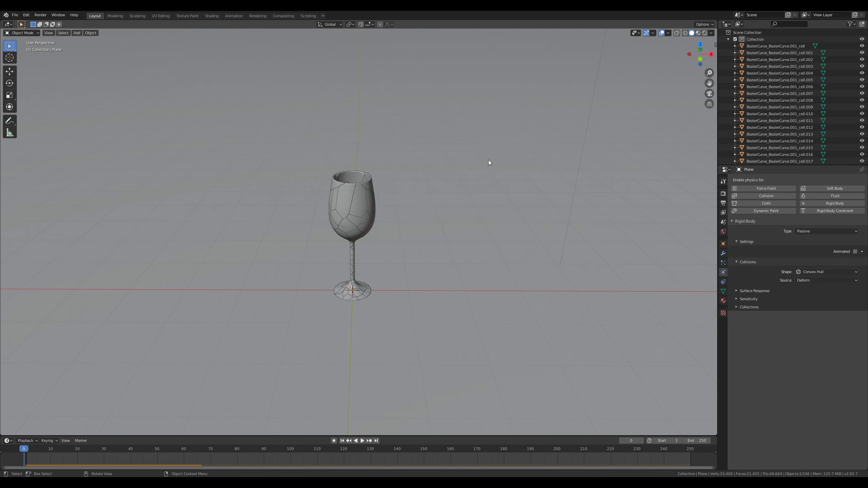
Step: Select the camera and set the world background color to an Environment Texture
scroll(402, 220, "up", 3)
middle_click_drag(401, 217, 326, 216)
scroll(411, 193, "down", 5)
scroll(347, 222, "up", 5)
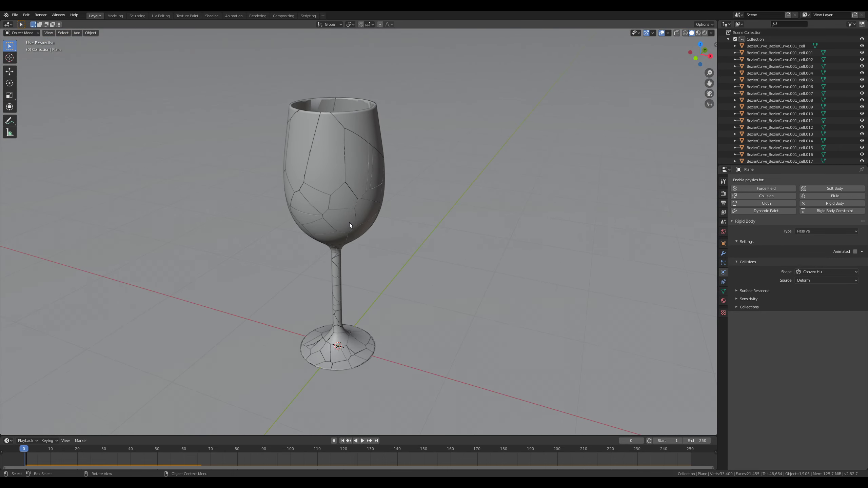
scroll(349, 222, "down", 7)
left_click(583, 253)
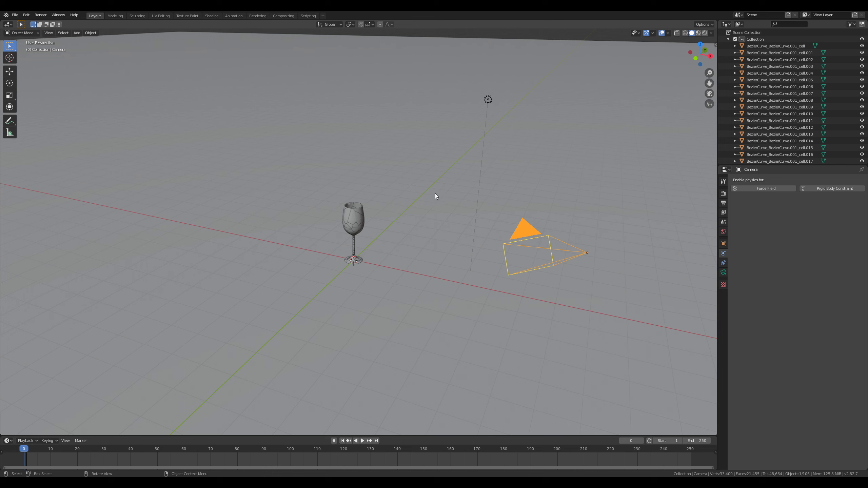
left_click(723, 231)
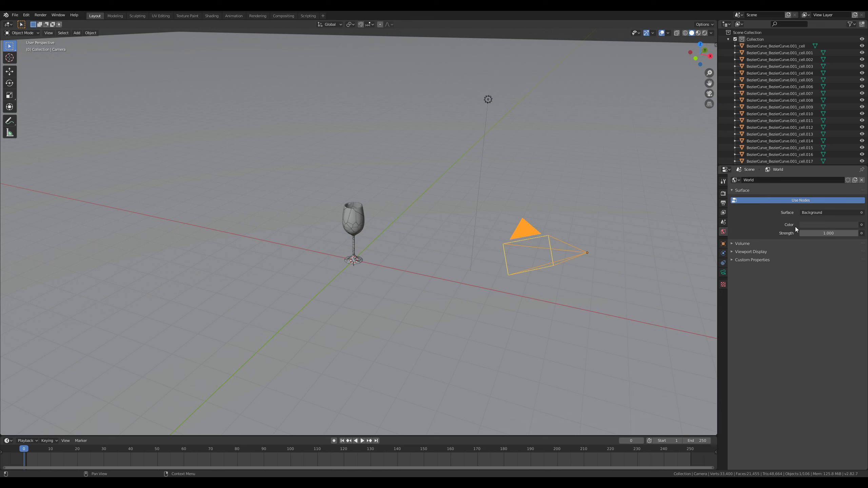
left_click(863, 225)
left_click(743, 255)
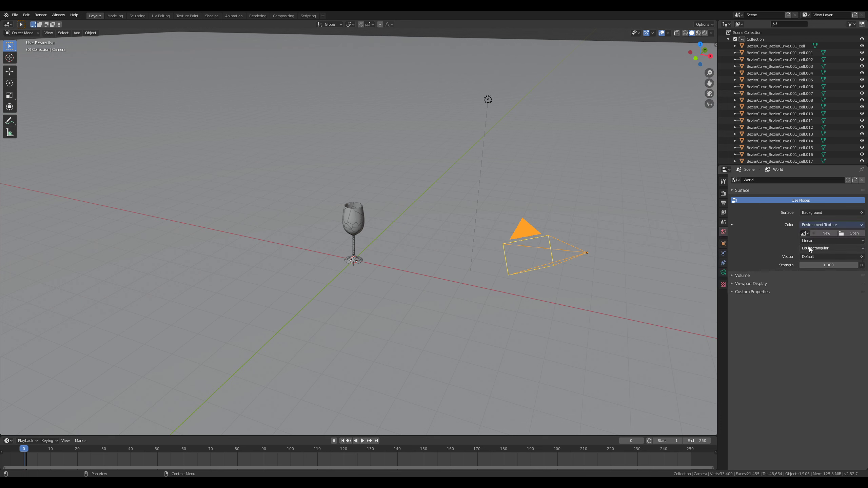
Step: Load lebombo_4k.hdr from the Stream_Blender folder as the world's environment image
left_click(851, 234)
left_click(369, 20)
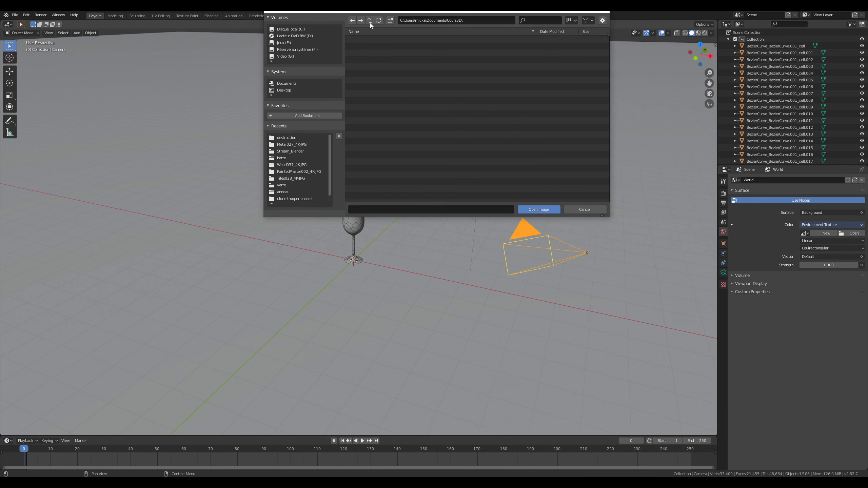
left_click(370, 21)
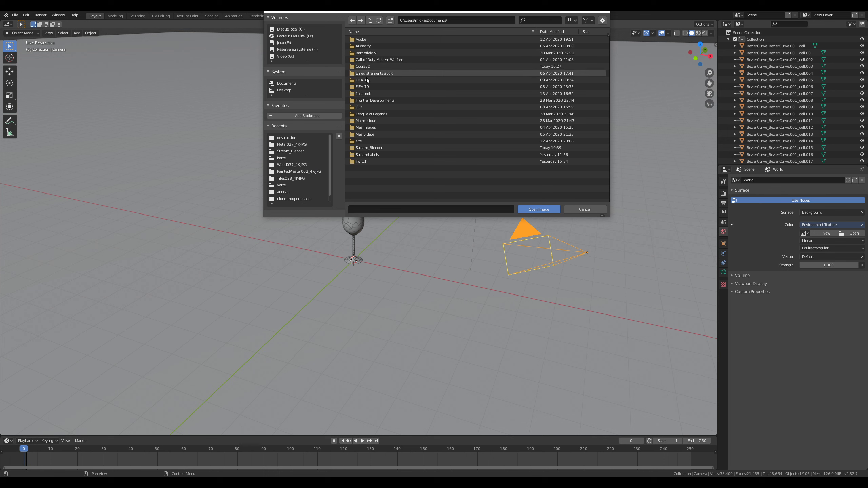
double_click(381, 148)
left_click(382, 108)
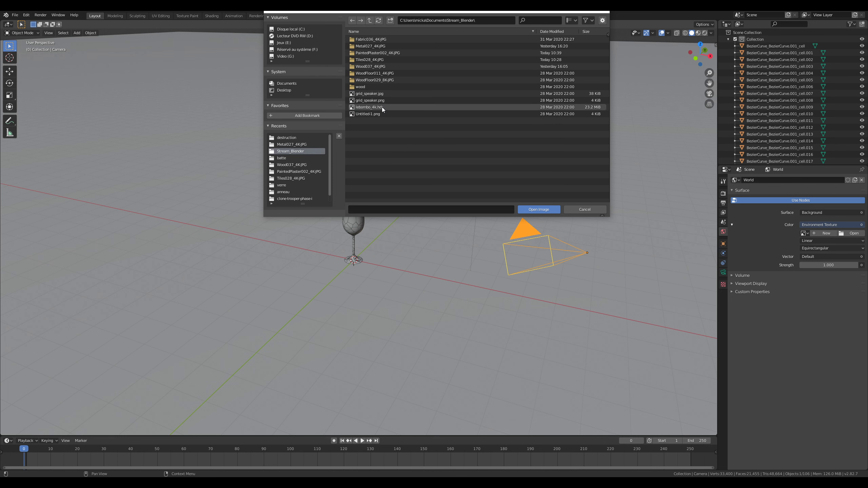
double_click(383, 106)
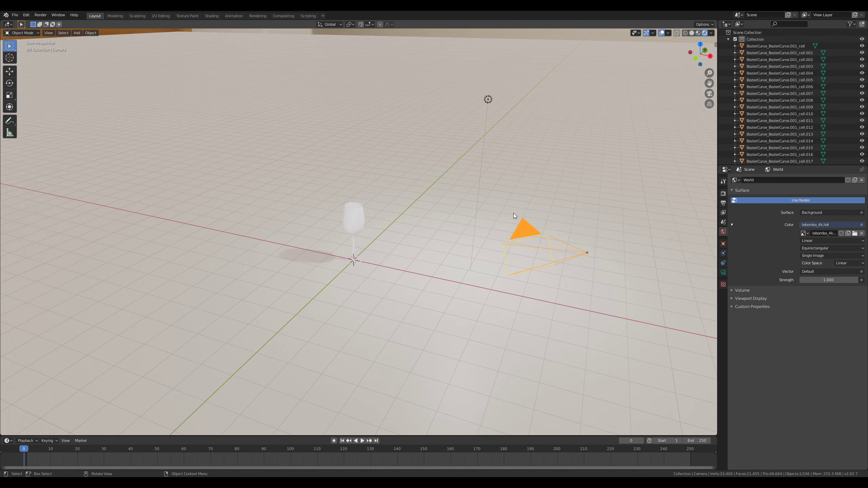
Step: Scale the floor slab down slightly in X and Y only, leaving its Z thickness untouched
middle_click_drag(513, 212, 496, 199)
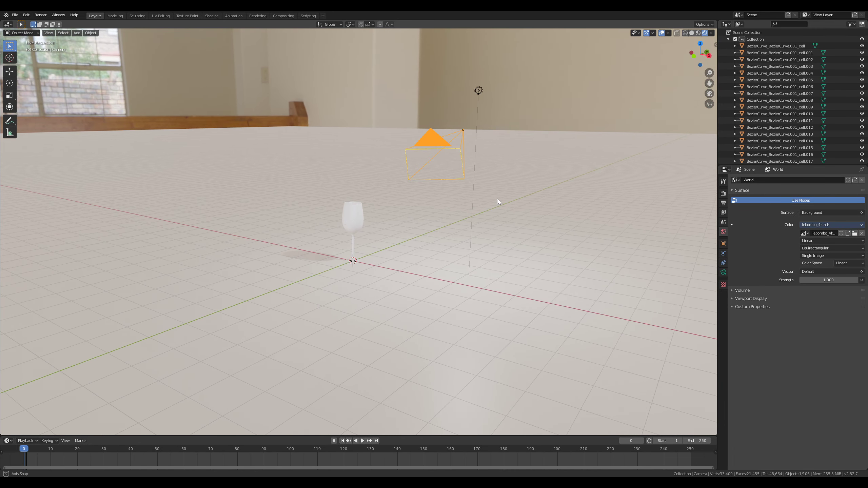
scroll(508, 210, "down", 8)
left_click(597, 354)
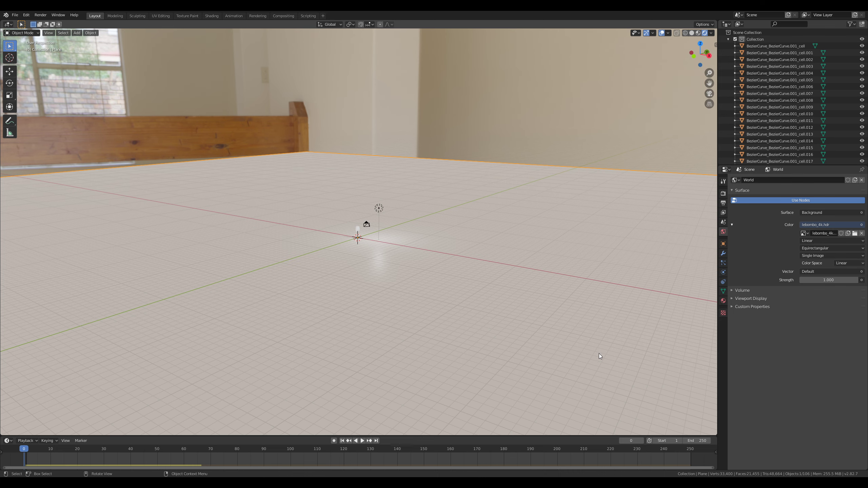
key("s")
key("shift+z")
left_click(410, 267)
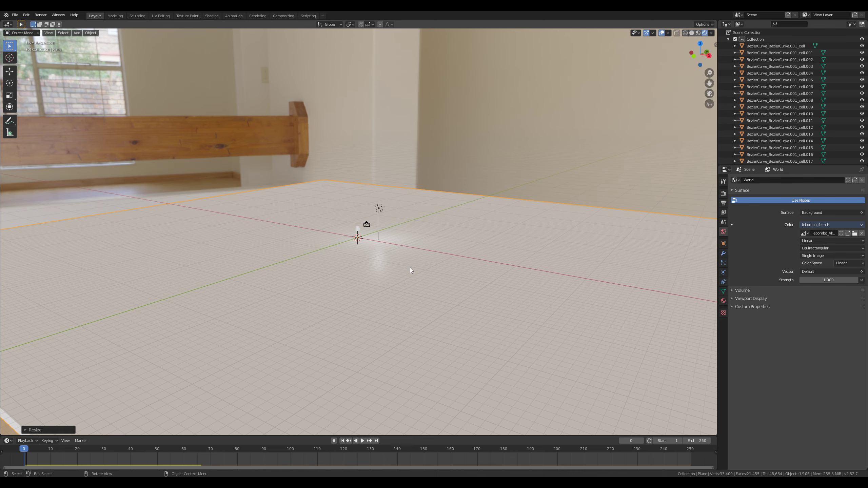
Step: Select a large fragment on the glass bowl, show its material settings, and change the Outliner area into a Shader Editor
scroll(407, 240, "up", 8)
middle_click_drag(414, 245, 434, 265)
scroll(418, 247, "up", 6)
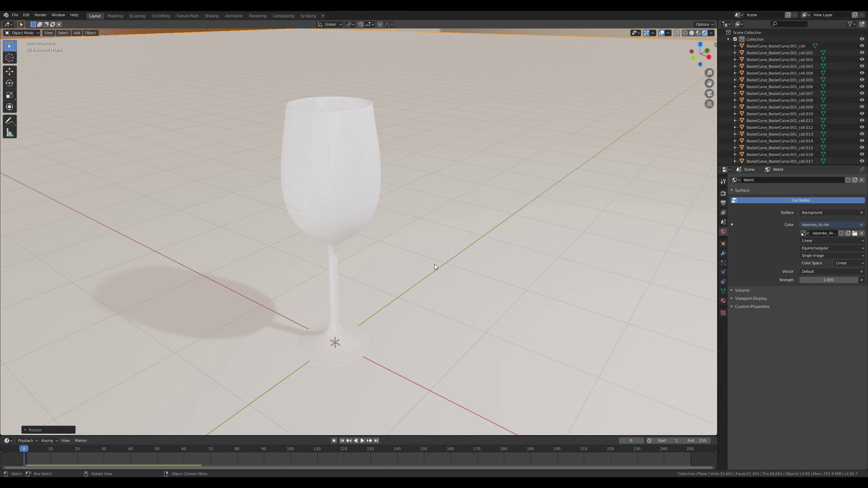
middle_click_drag(505, 250, 369, 178)
left_click(363, 170)
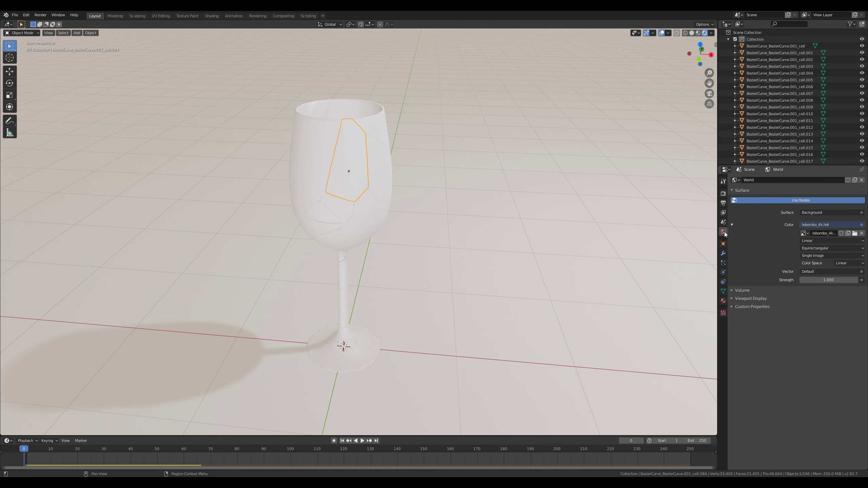
left_click(723, 301)
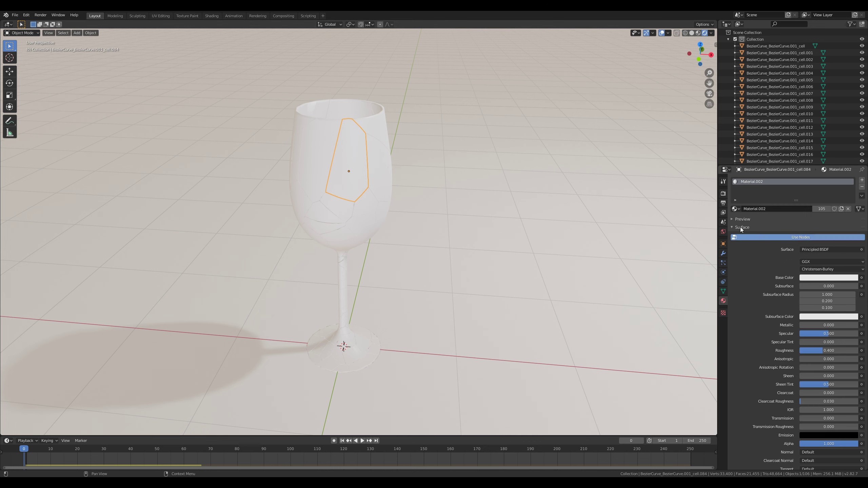
left_click(725, 25)
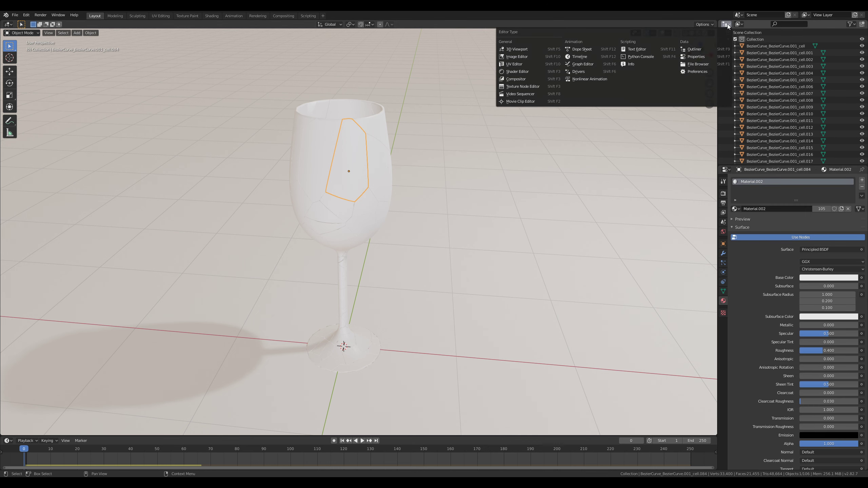
left_click(535, 70)
Step: Replace the glass material's Principled BSDF node with a Glass BSDF connected to the Material Output's Surface
left_click(745, 96)
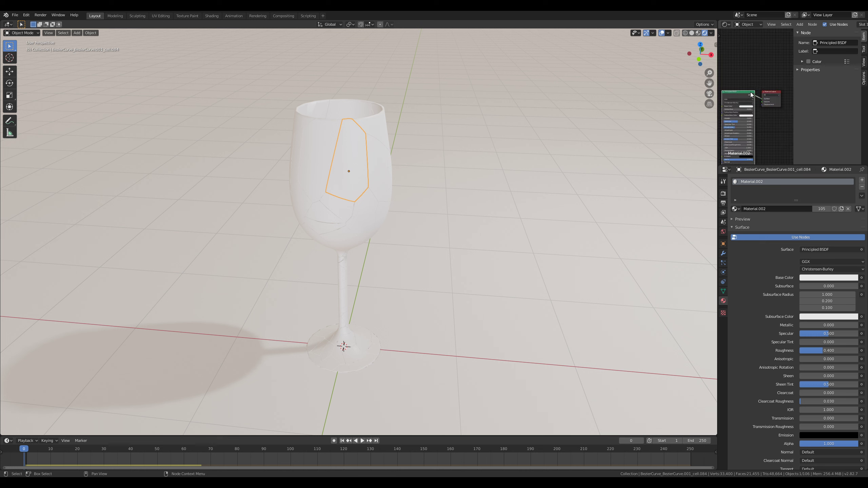
key("x")
key("shift+a")
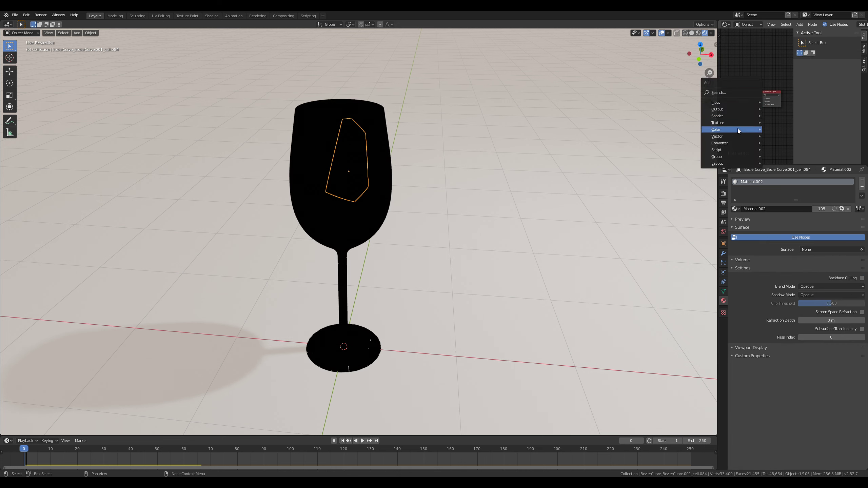
mouse_move(733, 116)
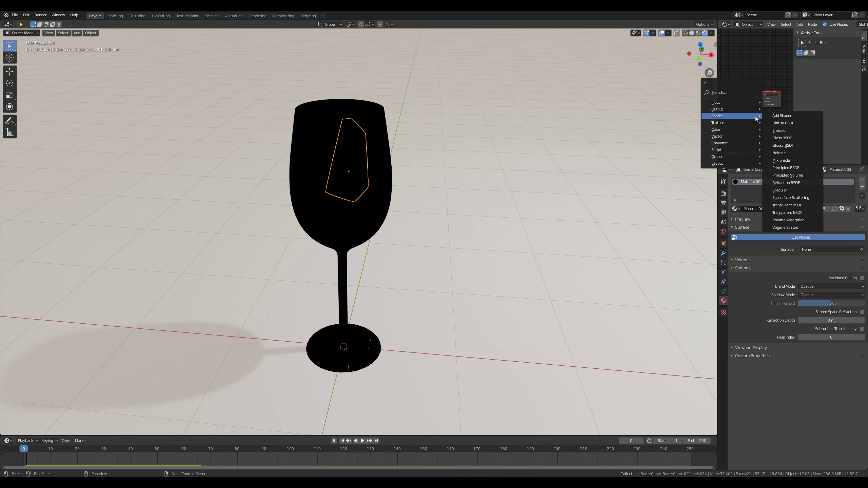
left_click(783, 143)
left_click(727, 95)
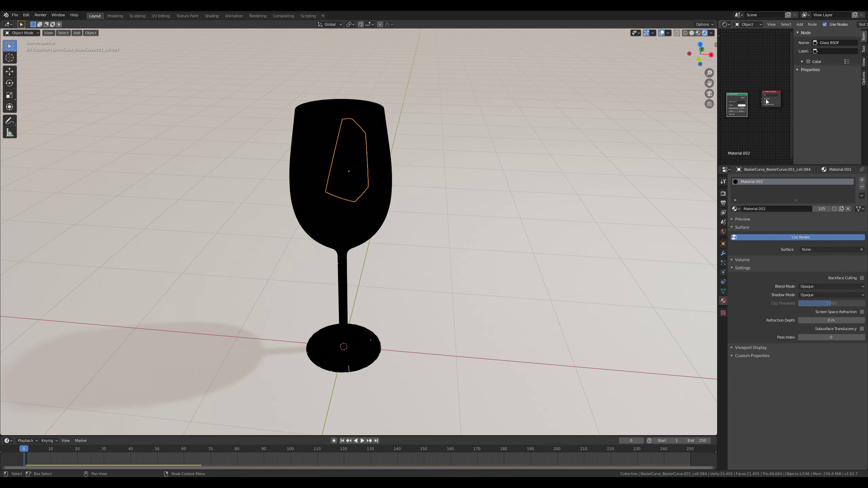
left_click_drag(746, 100, 762, 99)
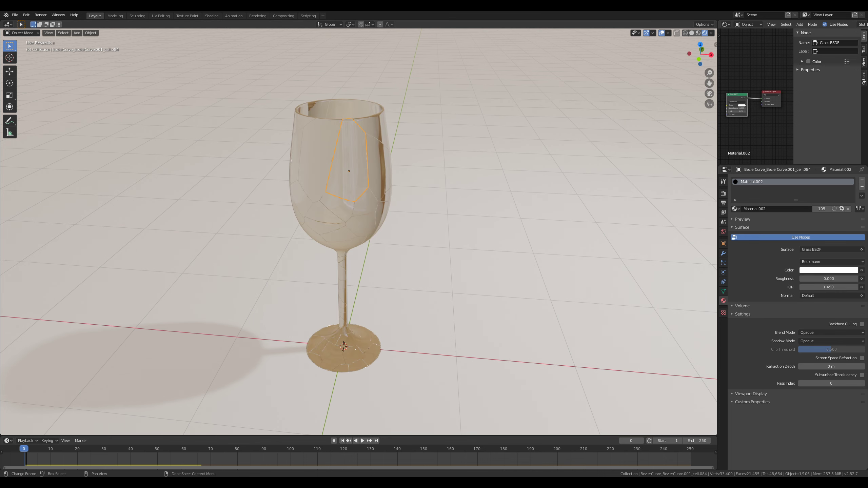
Step: Check the Glass BSDF settings of the unbroken glass in the other Blender window, and return to the fractured scene
left_click(197, 453)
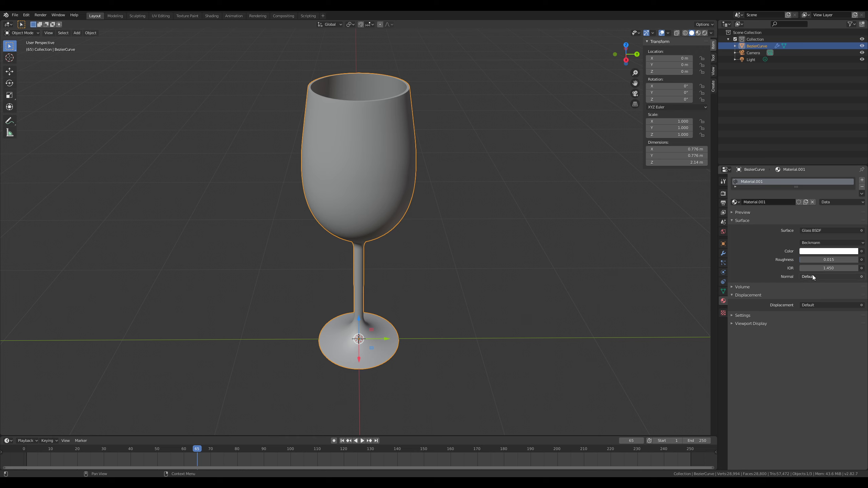
mouse_move(192, 477)
left_click(268, 453)
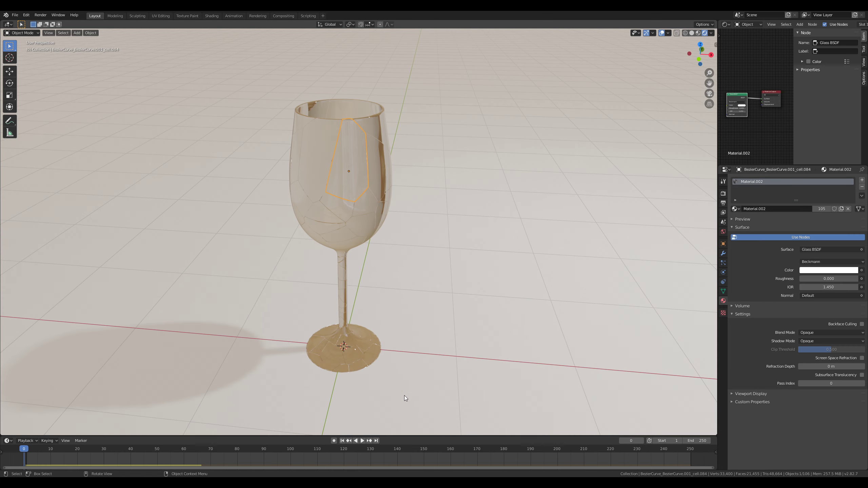
Step: Set the Glass BSDF's roughness to 0.015 and hide the Shader Editor's sidebar
scroll(740, 107, "up", 5)
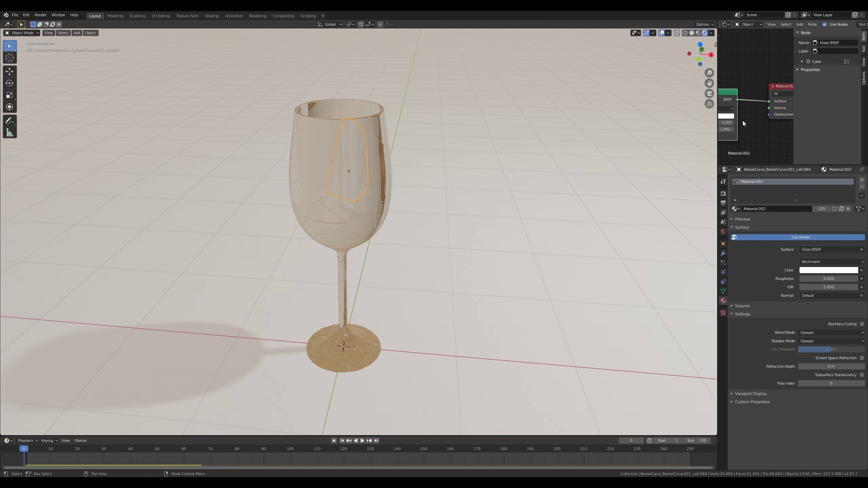
left_click(763, 124)
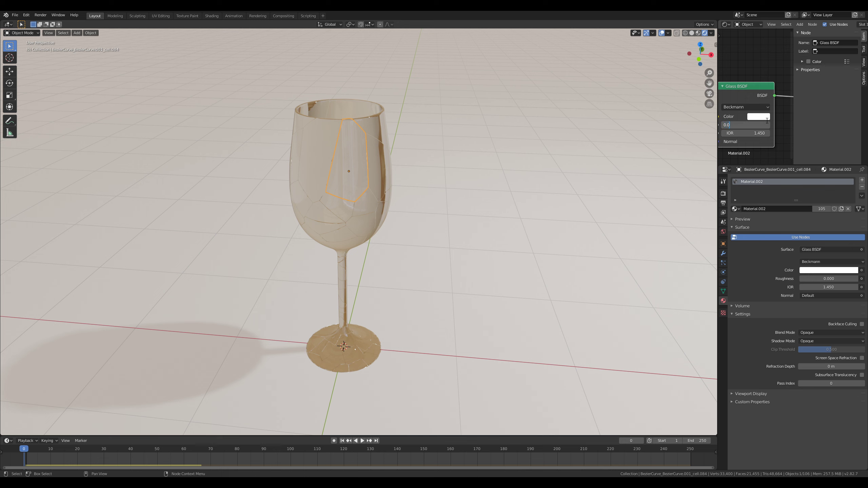
type("15")
key("Return")
scroll(767, 123, "down", 4)
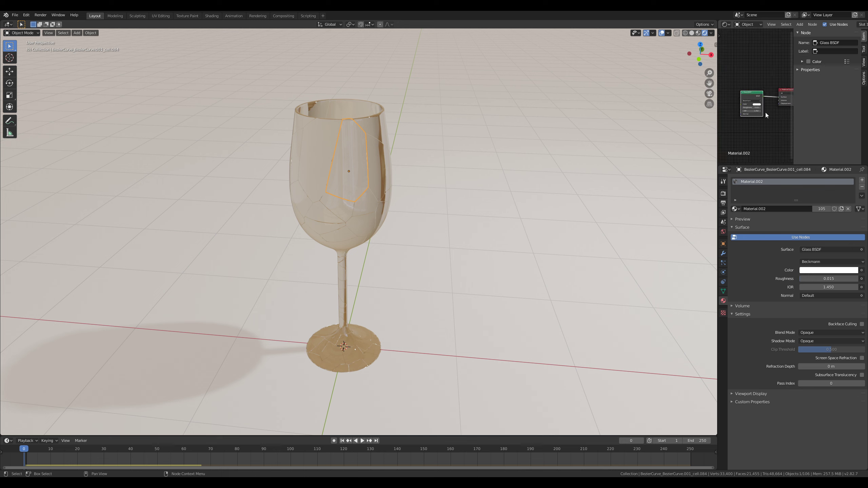
key("n")
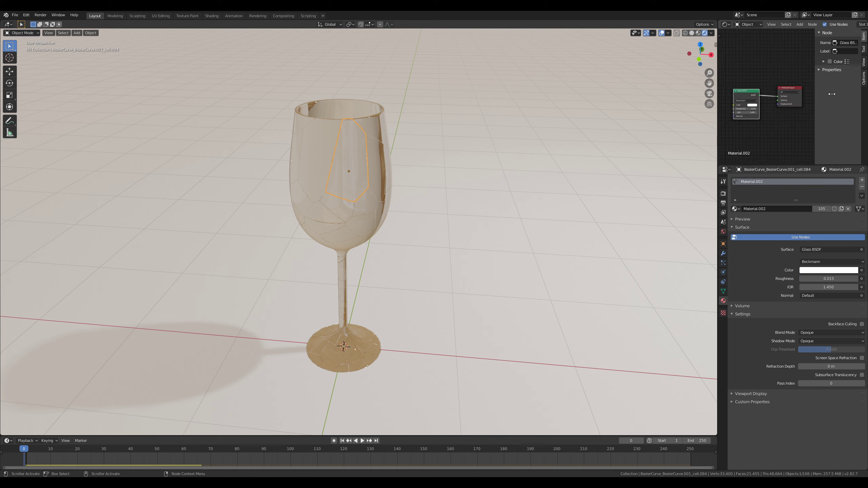
scroll(797, 127, "up", 2)
scroll(797, 126, "up", 1)
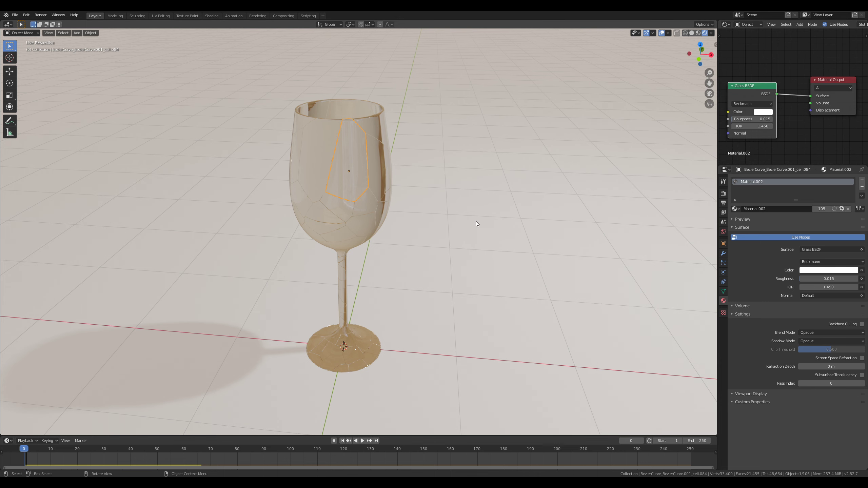
Step: Look through the scene camera and select the camera
scroll(390, 186, "down", 4)
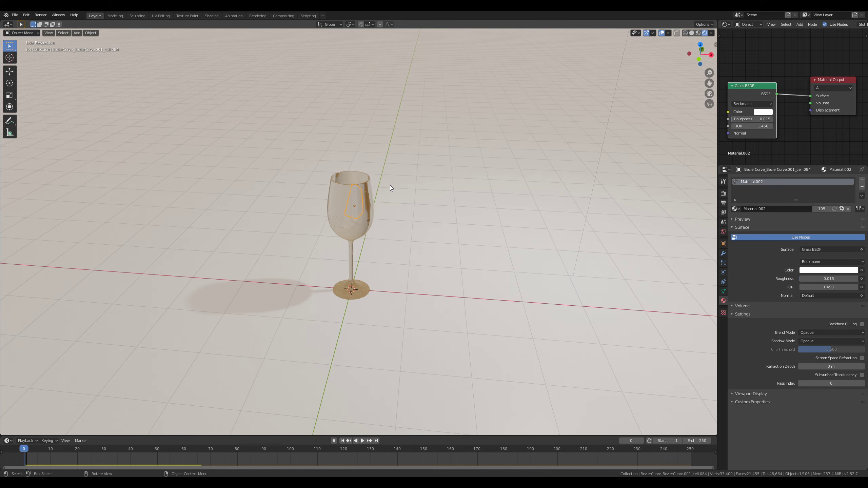
key("KP_0")
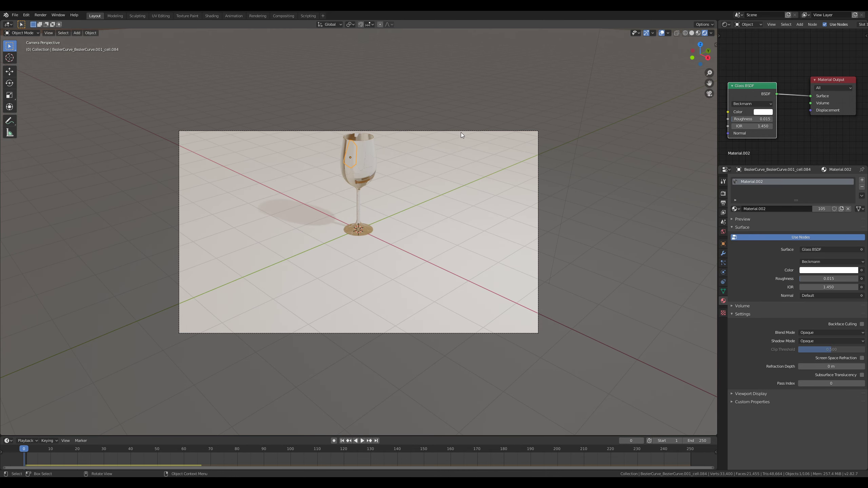
left_click(461, 132)
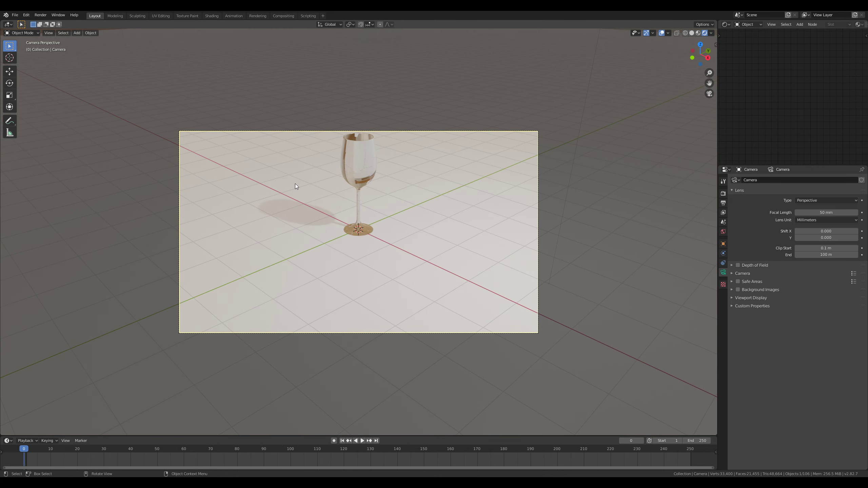
Step: Set the render output's X resolution to 1080 px for a square frame, and reselect the camera
left_click(723, 203)
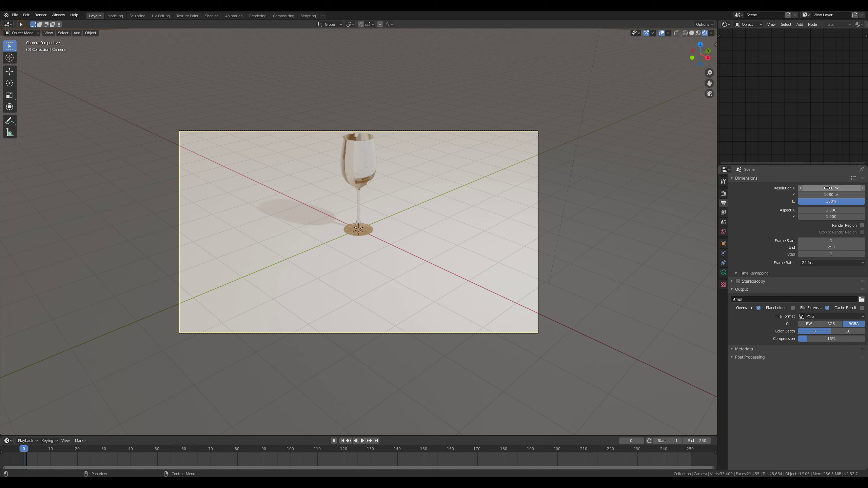
left_click(824, 189)
type("1080")
key("Return")
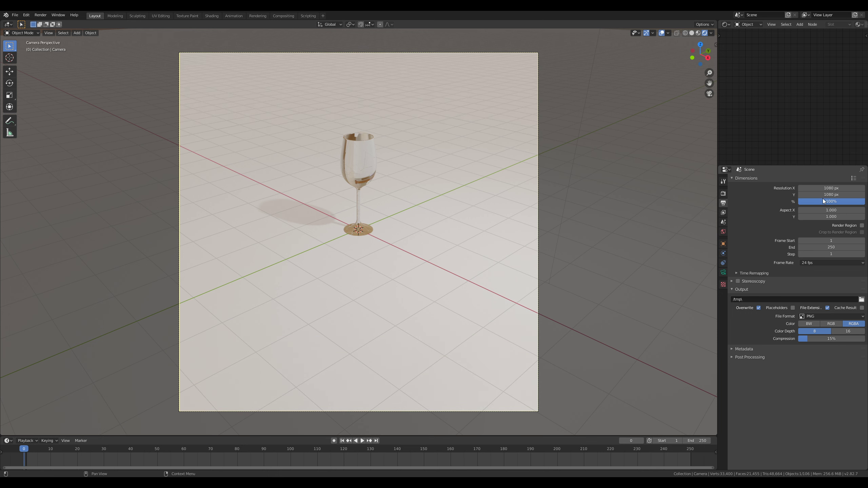
left_click(537, 212)
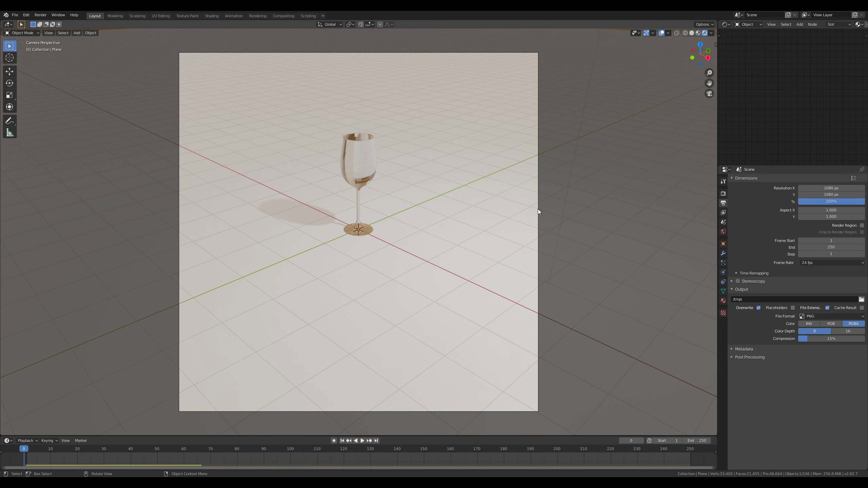
left_click(538, 212)
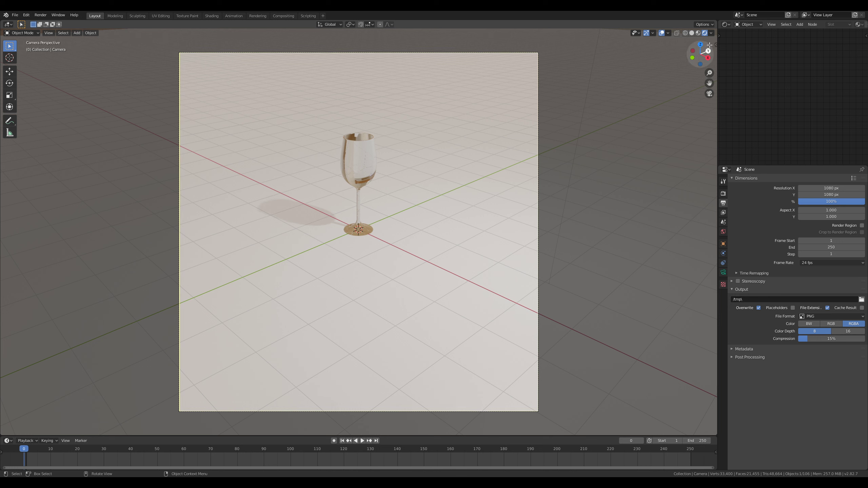
Step: Reframe the camera close and low on the wine glass with Lock Camera to View temporarily enabled
key("n")
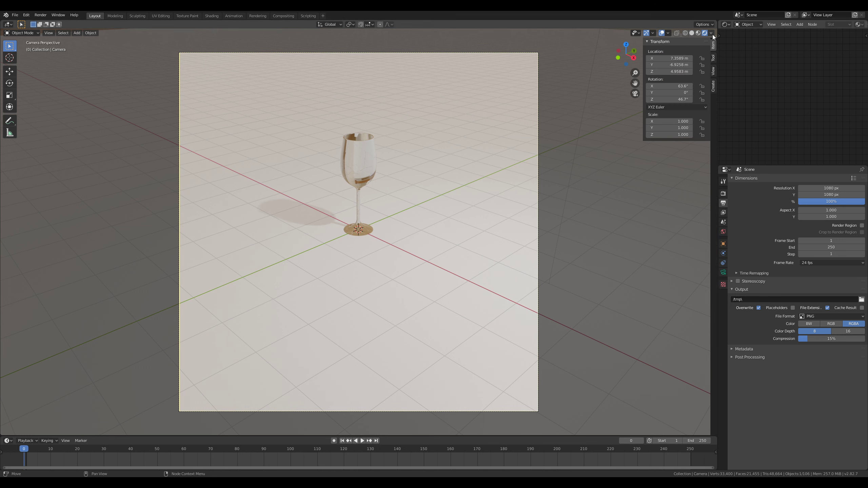
left_click(713, 70)
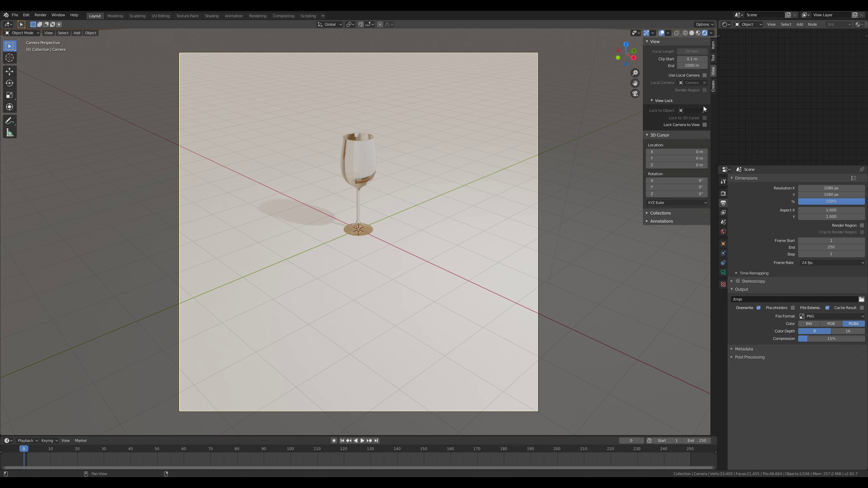
left_click(705, 125)
middle_click_drag(398, 231, 373, 252)
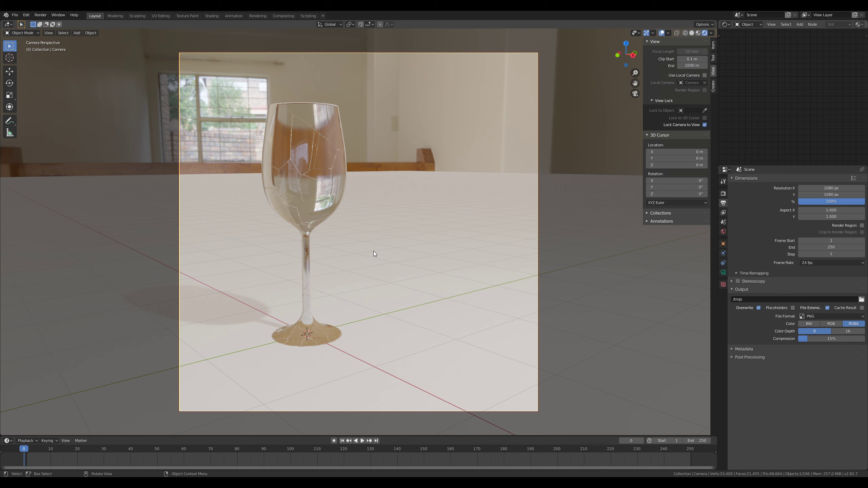
scroll(413, 221, "up", 4)
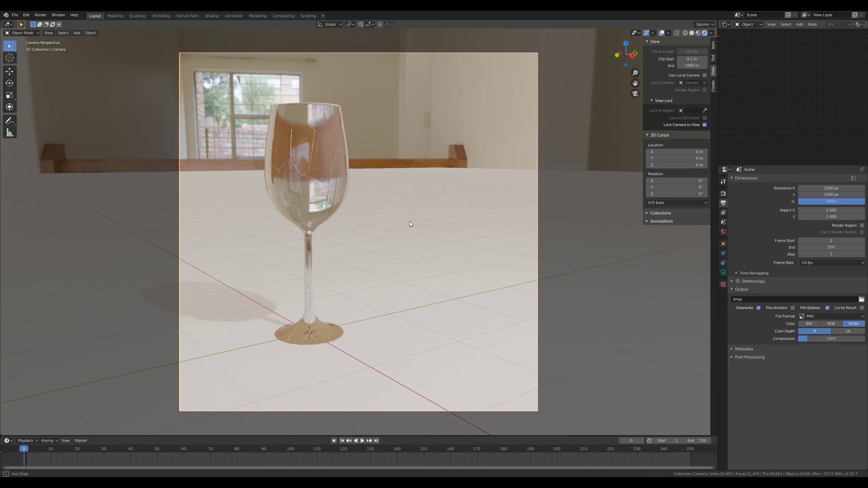
scroll(412, 222, "down", 4)
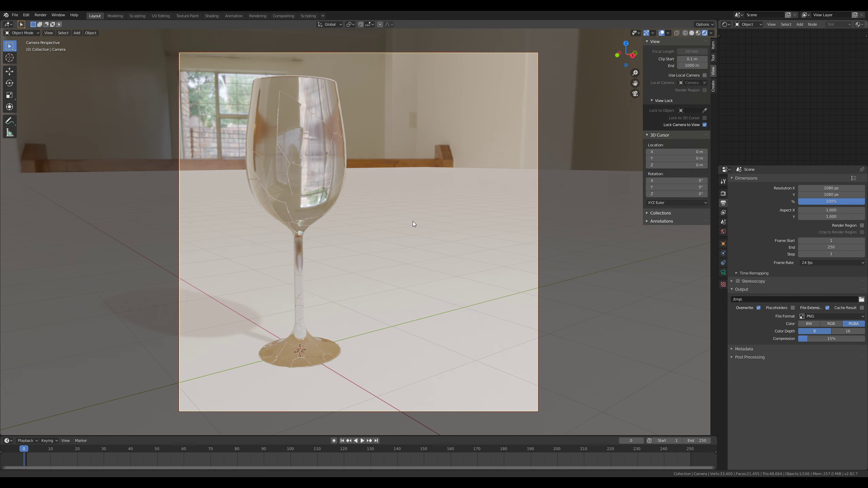
middle_click_drag(415, 226, 412, 225, "shift")
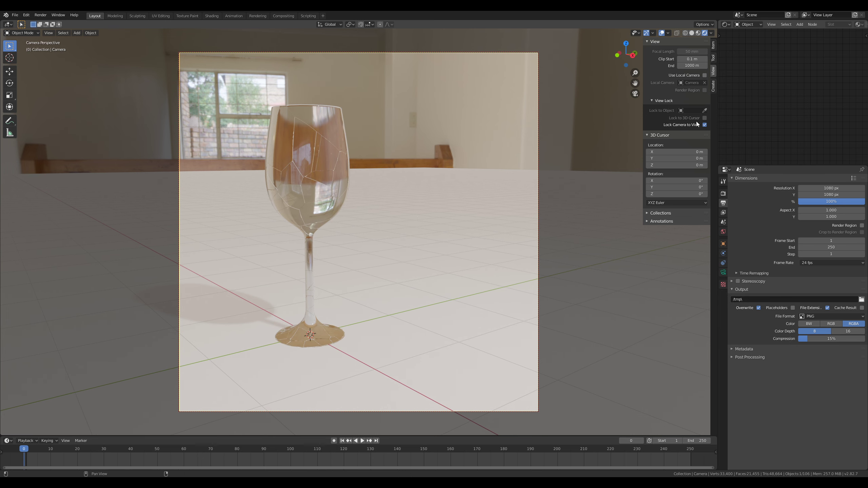
left_click(705, 124)
Step: Leave the camera view and switch the viewport to solid shading
scroll(400, 244, "down", 3)
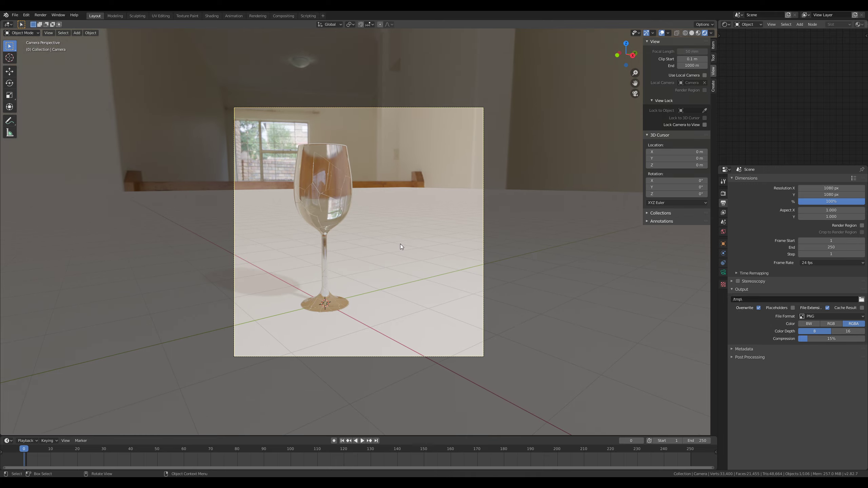
middle_click_drag(400, 244, 408, 271)
scroll(442, 254, "down", 4)
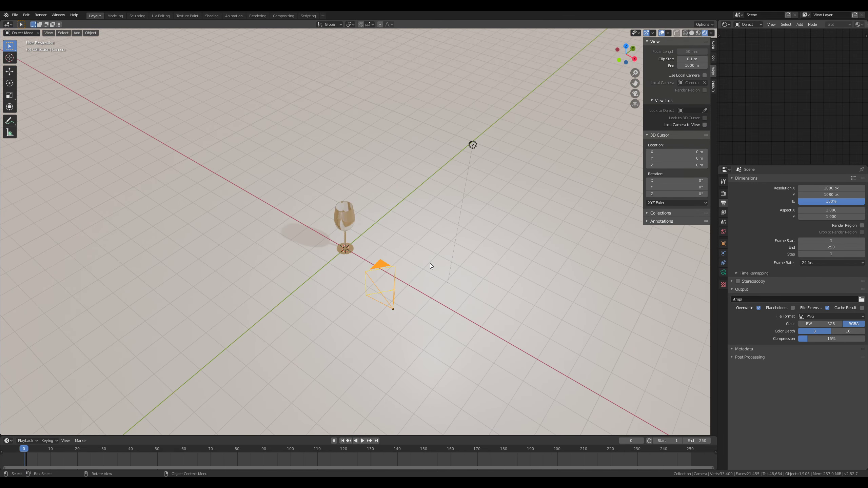
key("KP_7")
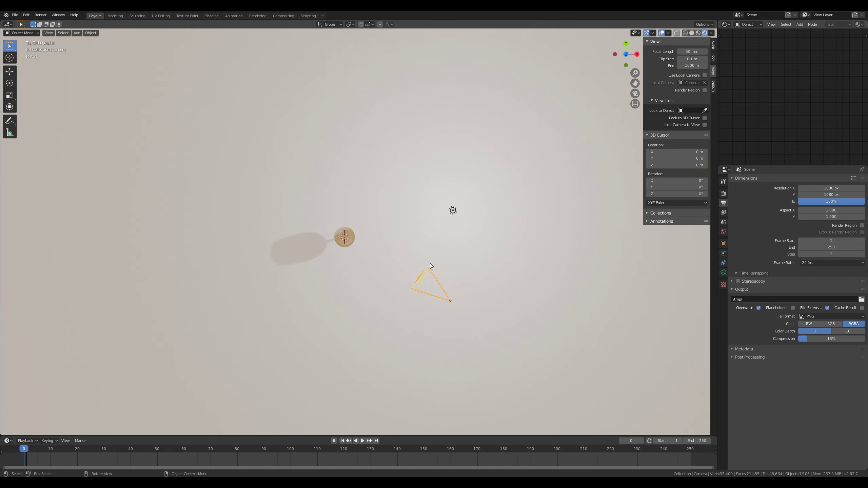
left_click(691, 33)
mouse_move(388, 208)
middle_mouse_down()
mouse_move(388, 141)
mouse_move(393, 157)
middle_mouse_up()
left_click(692, 32)
scroll(348, 242, "down", 5)
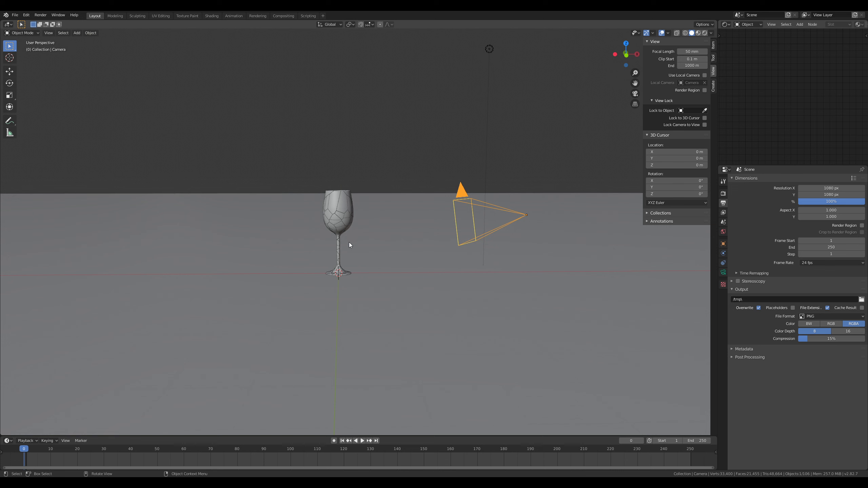
Step: Unhide the hidden baseball bat and select only it
middle_click_drag(349, 242, 375, 222)
key("alt+h")
scroll(350, 281, "up", 3)
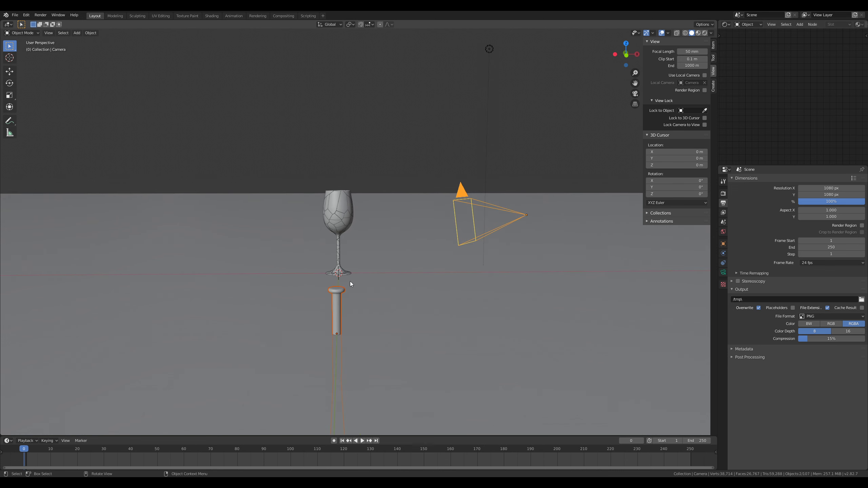
left_click(337, 295)
scroll(337, 294, "down", 4)
middle_click_drag(337, 294, 494, 327)
key("KP_1")
key("r")
key("x")
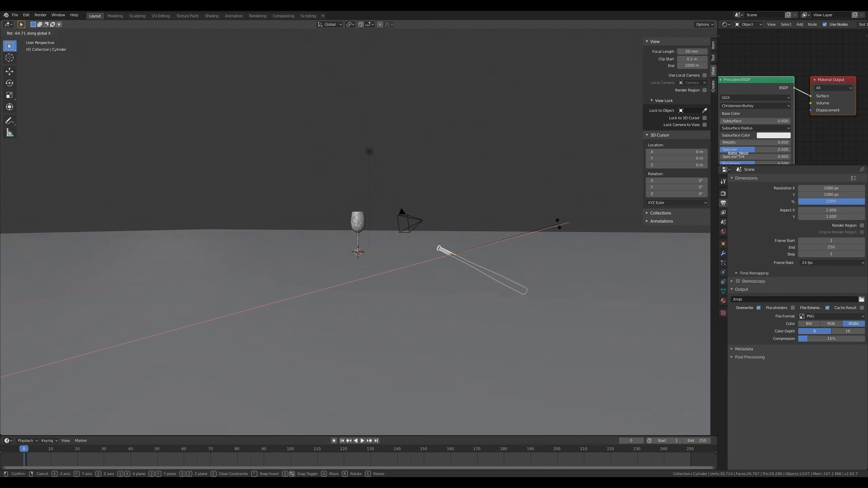
type("90")
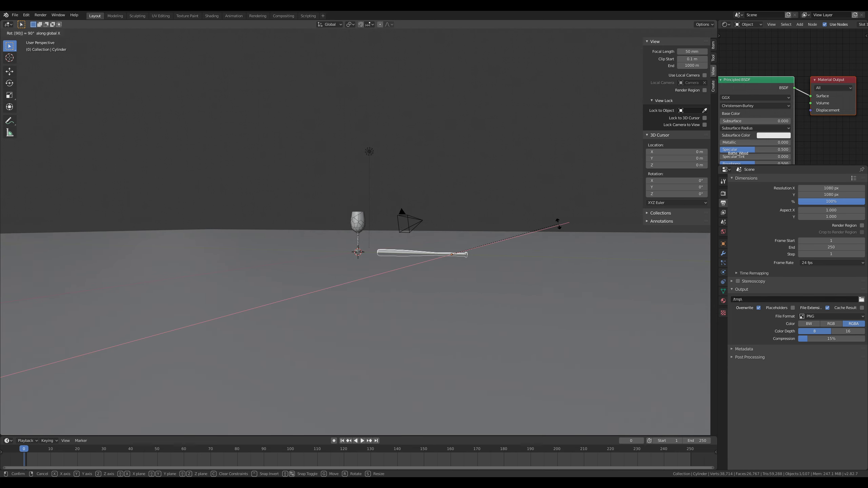
key("Escape")
Step: Rotate the baseball bat -90° about the global X axis
type("rx")
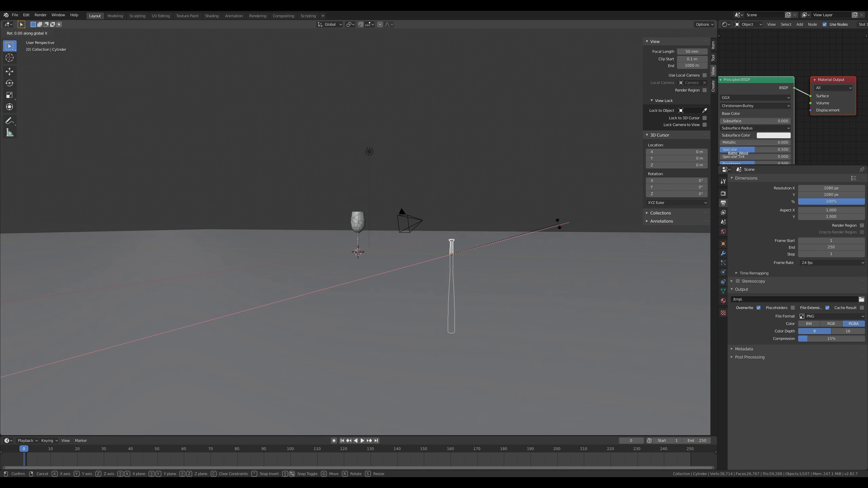
type("-90")
key("Return")
Step: In the right side view, move the bat about 8.3 m along Y and 1.7 m up to the height of the glass bowl
key("KP_3")
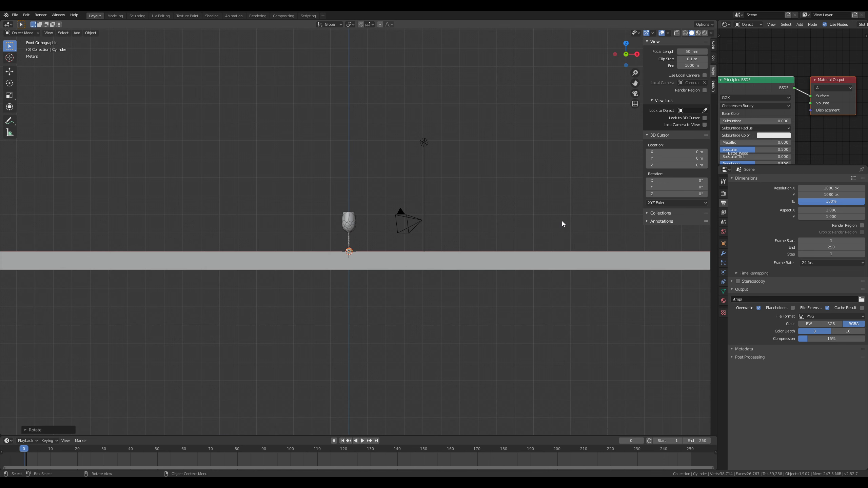
key("g")
left_click(513, 255)
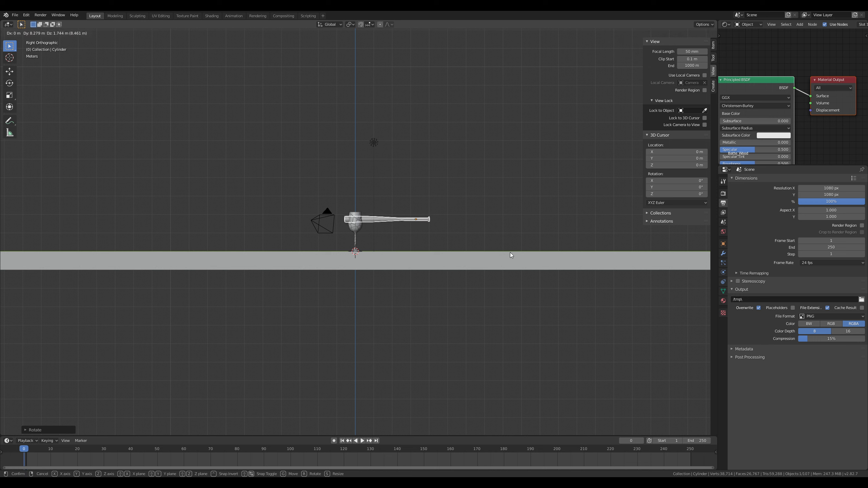
Step: Scale the bat up by about 1.77 and shift it about 2.7 m along Y so its thick end overlaps the glass
key("s")
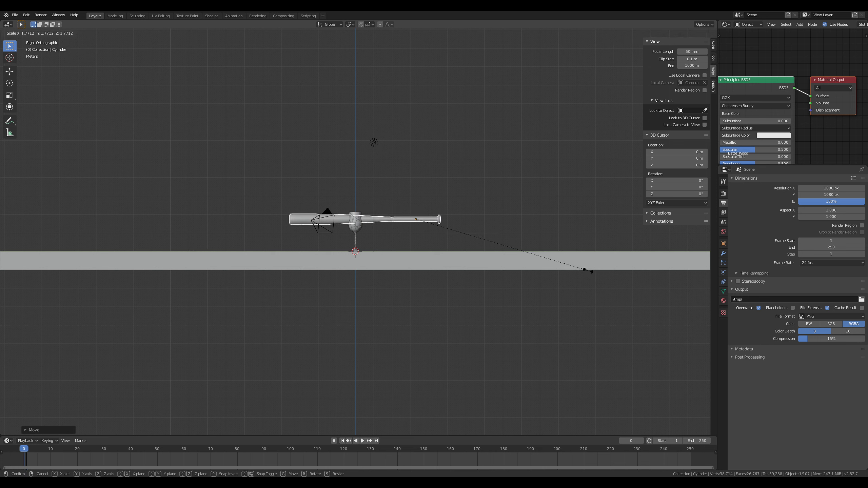
left_click(585, 270)
key("g")
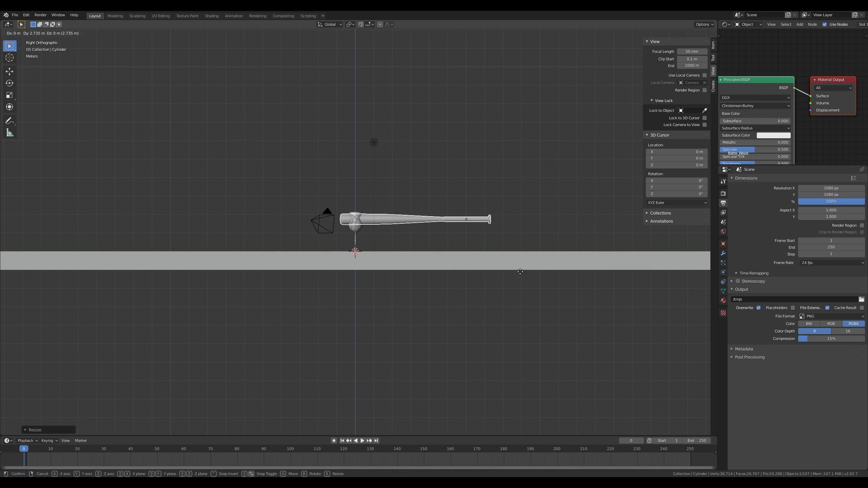
left_click(518, 271)
Step: Move the bat -5 m along the global X axis, away from the glass
middle_click_drag(462, 266, 486, 263)
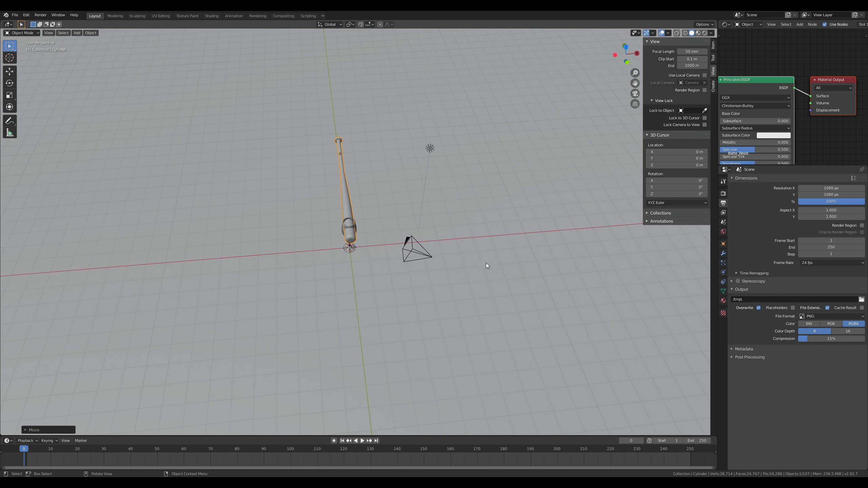
key("g")
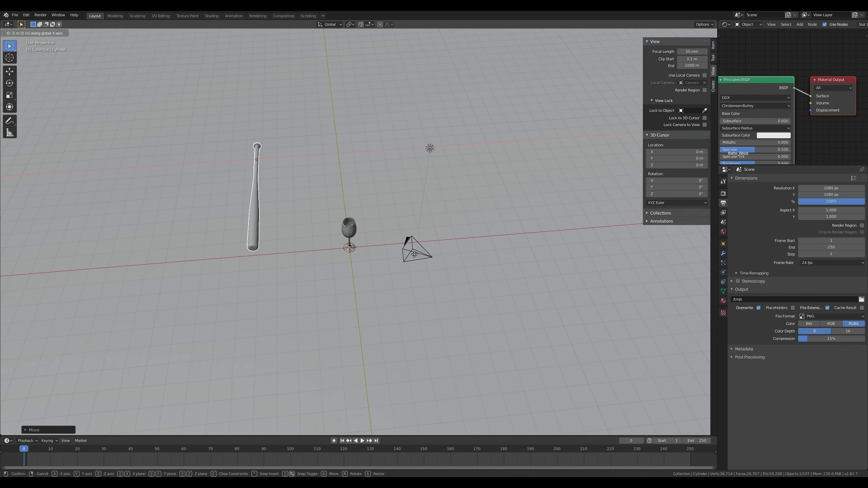
left_click(412, 248)
middle_click_drag(412, 248, 459, 267)
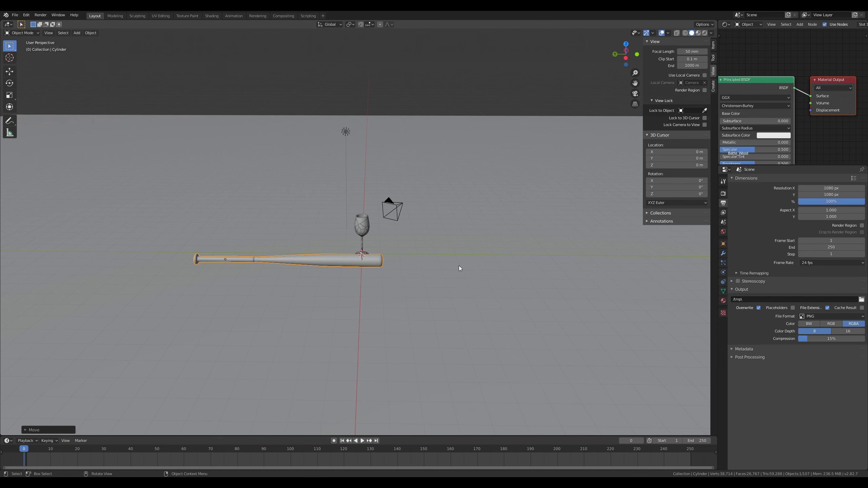
middle_click_drag(490, 290, 436, 292)
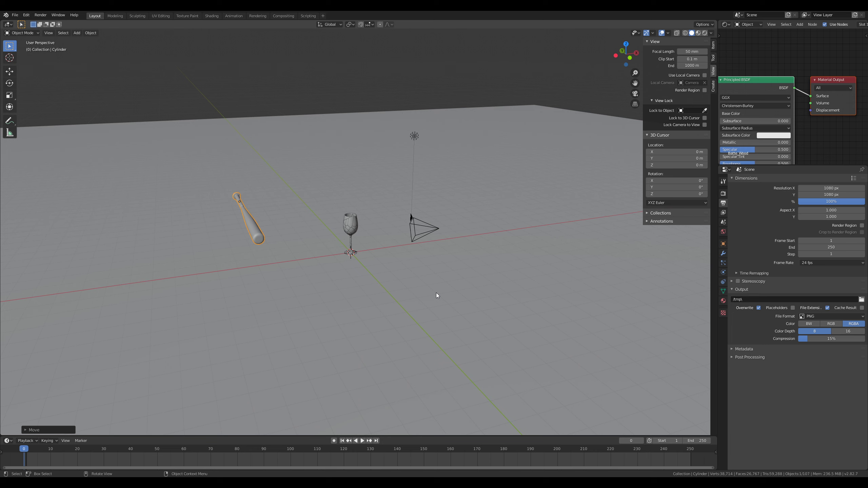
Step: Add a Plain Axes empty, place it on the floor between the bat and the glass, and enlarge it
key("shift+a")
mouse_move(436, 293)
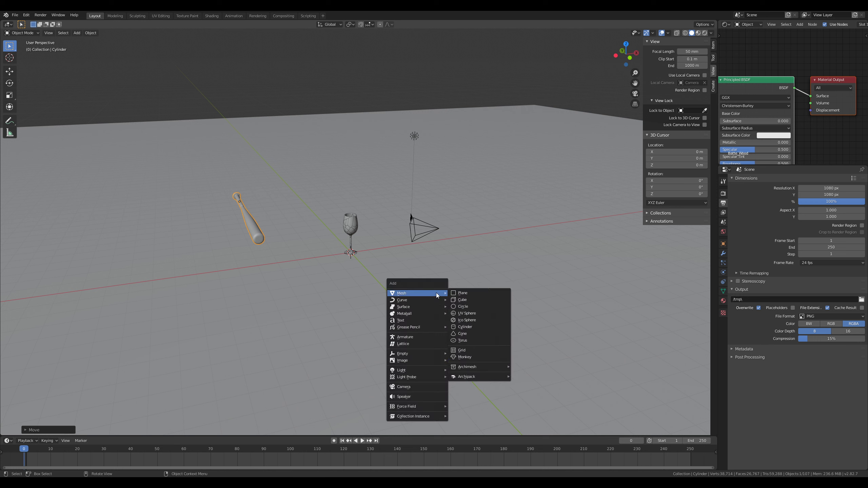
mouse_move(421, 353)
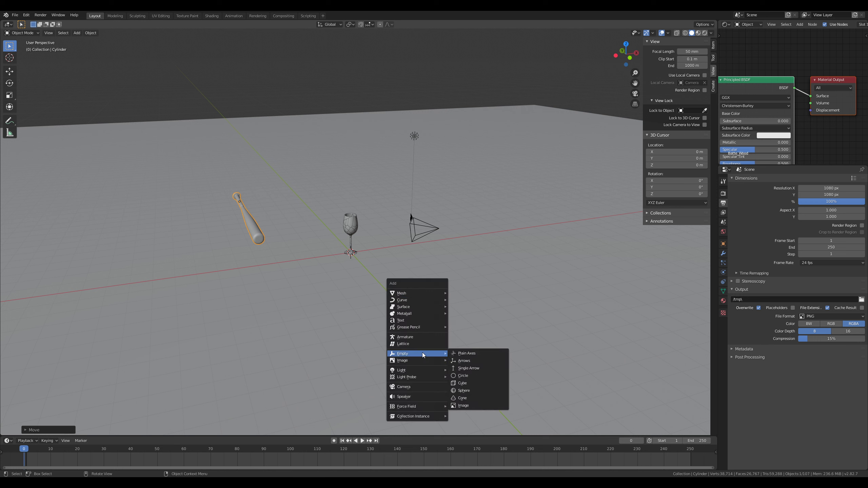
left_click(469, 354)
key("g")
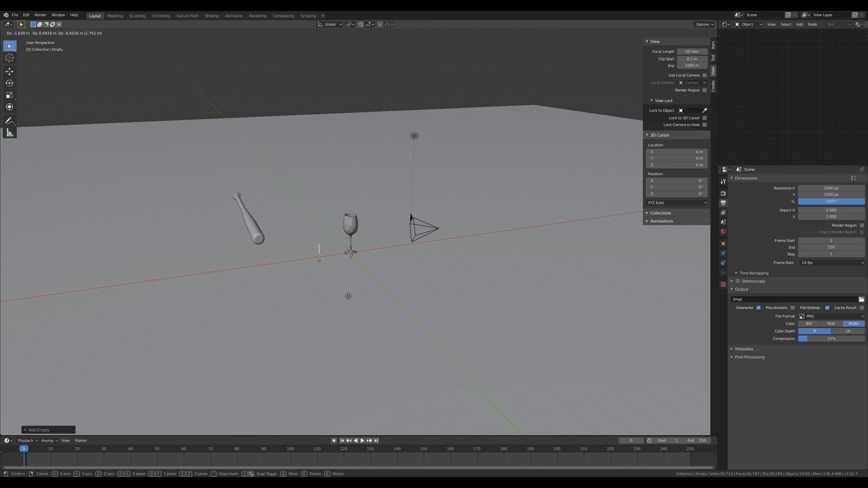
left_click(327, 297)
key("s")
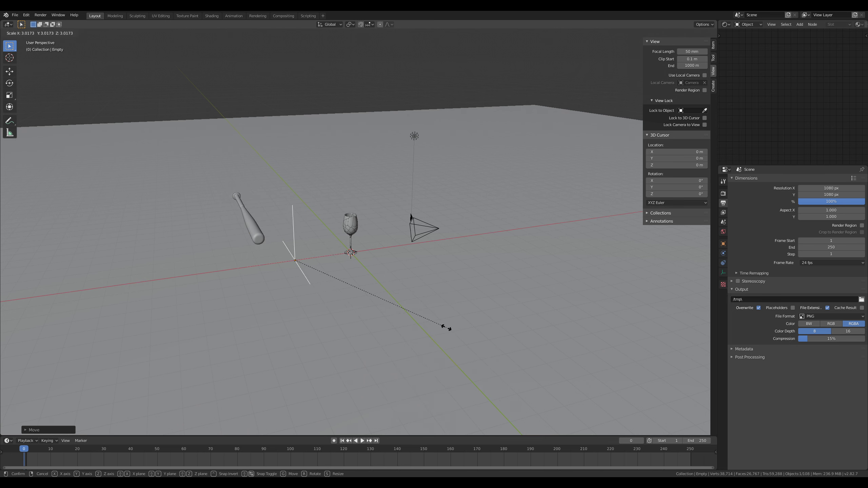
left_click(367, 328)
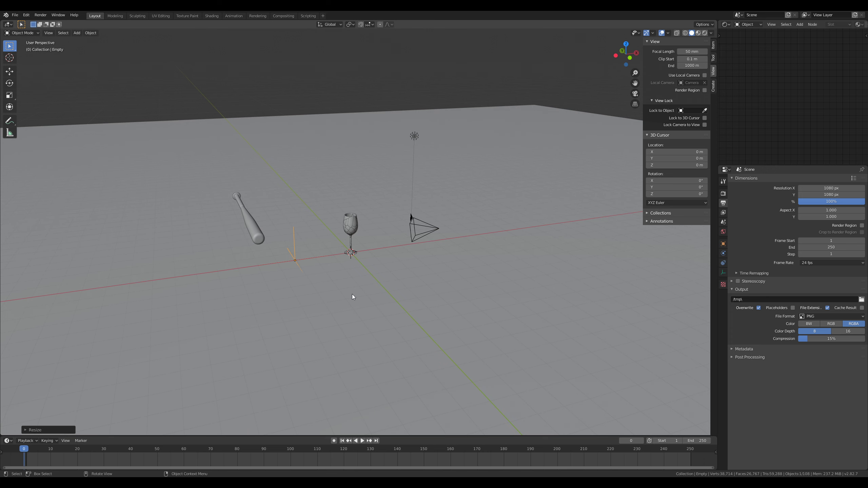
Step: In the top view, move the empty about 10 m along Y to just beyond the bat's handle end
key("KP_7")
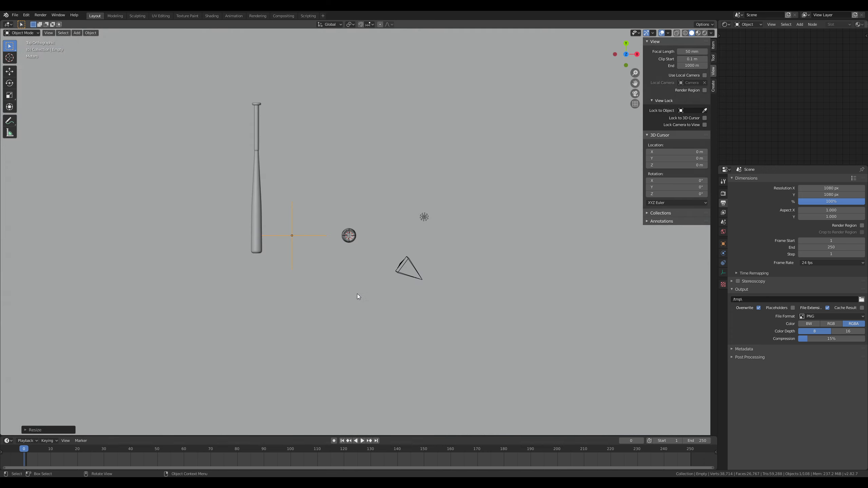
key("g")
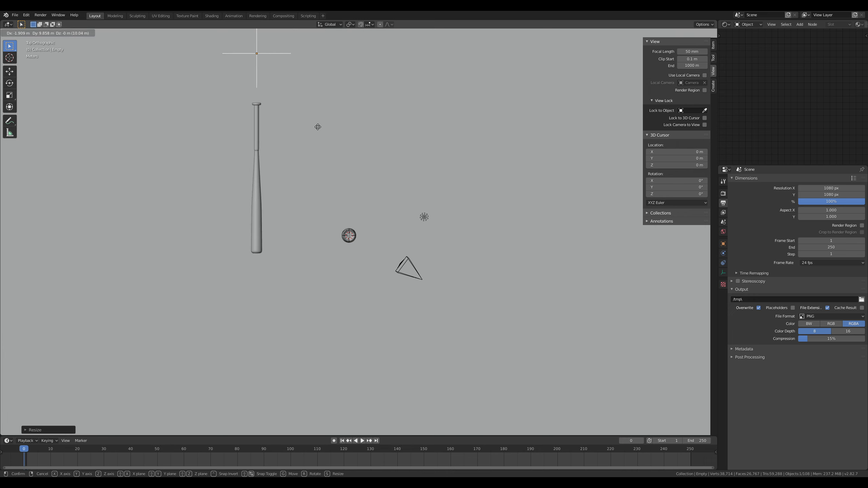
left_click(308, 123)
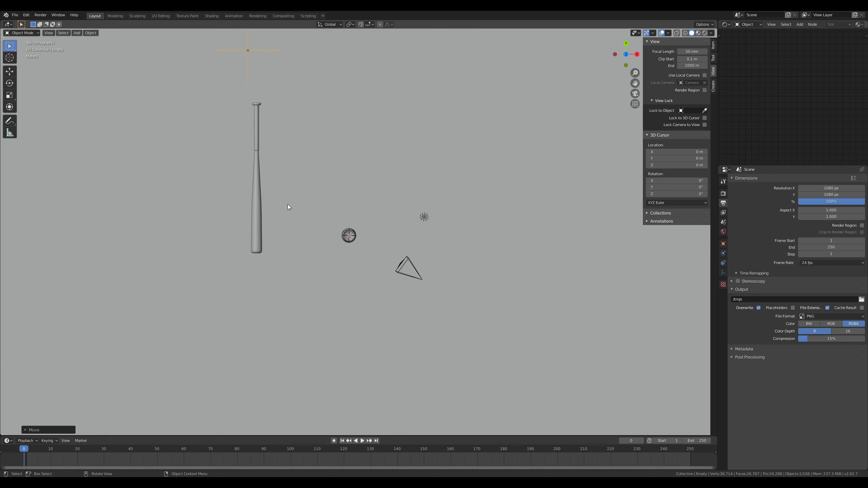
left_click(257, 201)
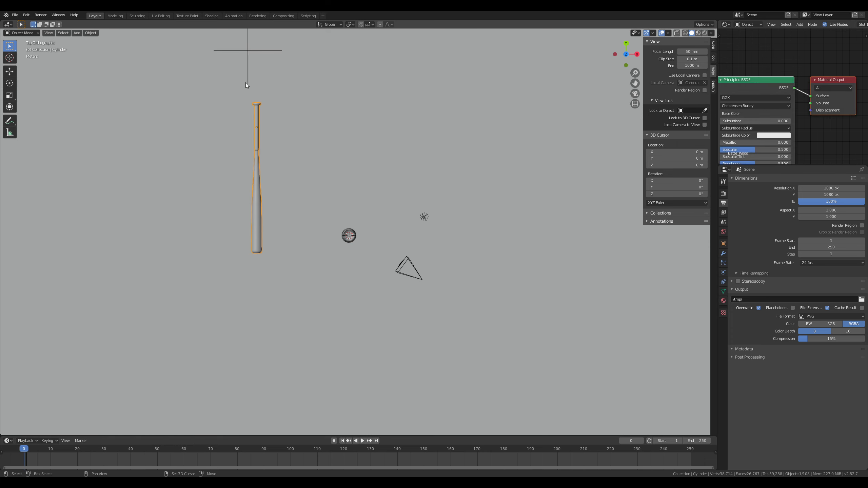
left_click(247, 53, "shift")
scroll(279, 135, "down", 5)
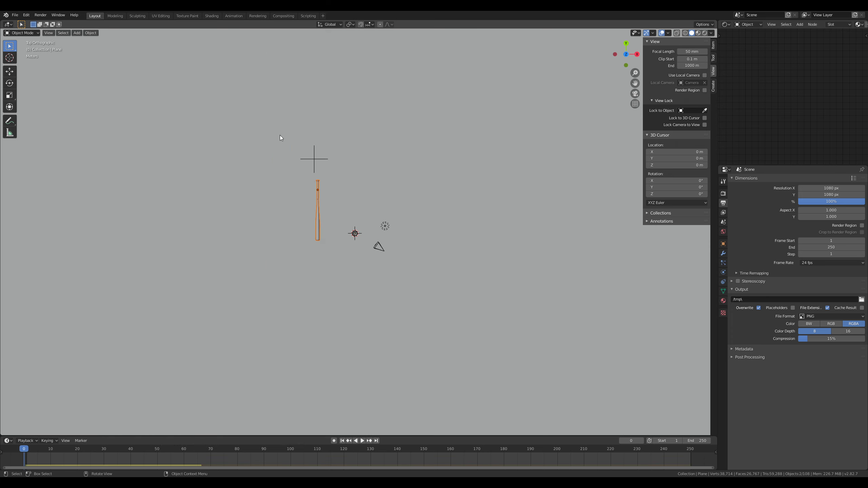
Step: Switch the viewport to wireframe display and snap the bat to the empty's position
scroll(290, 149, "up", 4)
key("z")
left_click(251, 156)
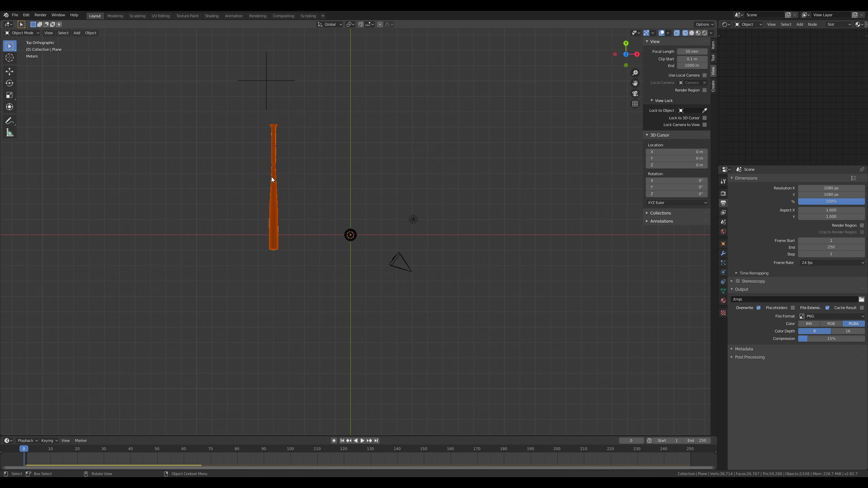
left_click(274, 187)
middle_click_drag(286, 153, 318, 241, "shift")
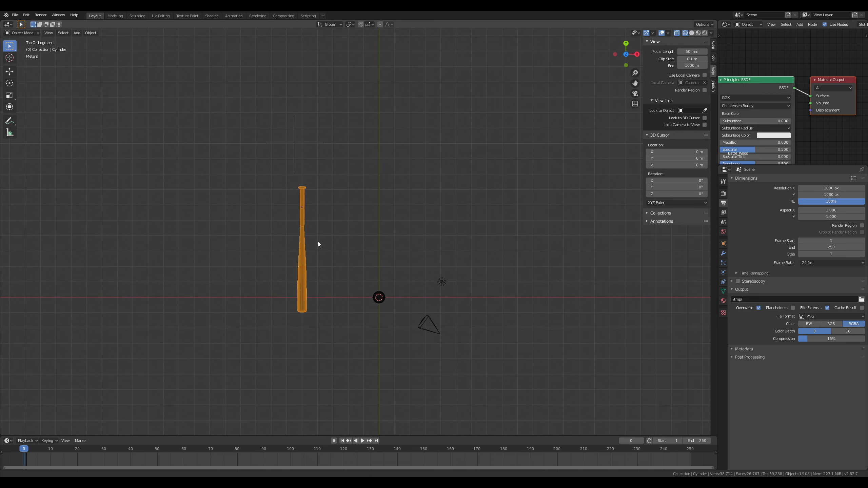
left_click(294, 143, "shift")
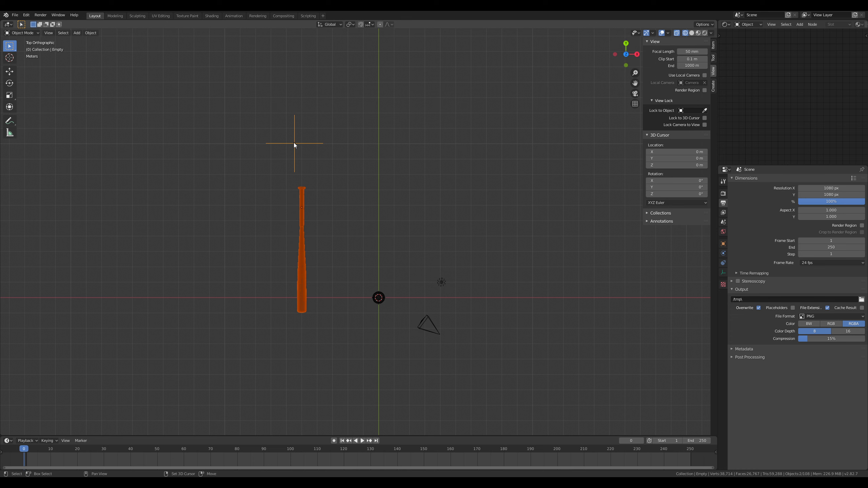
key("shift+s")
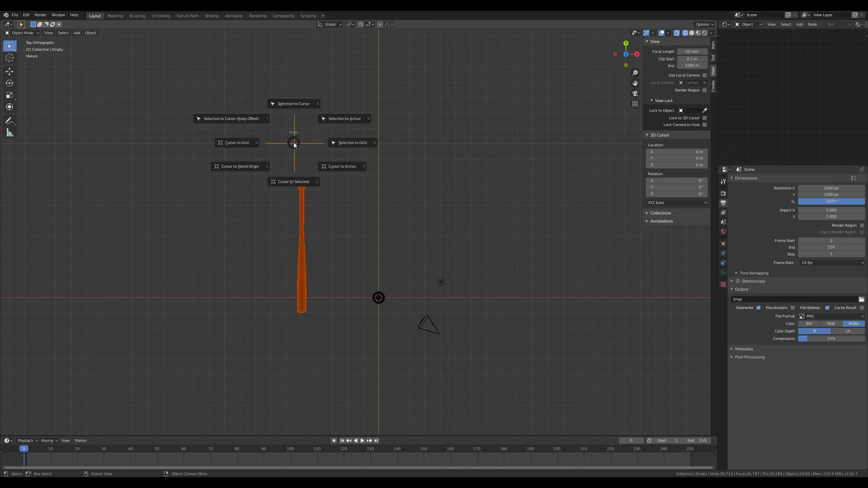
left_click(335, 119)
Step: Move only the bat along the global Y axis until its handle end lies just beyond the empty
middle_click_drag(328, 234, 412, 212)
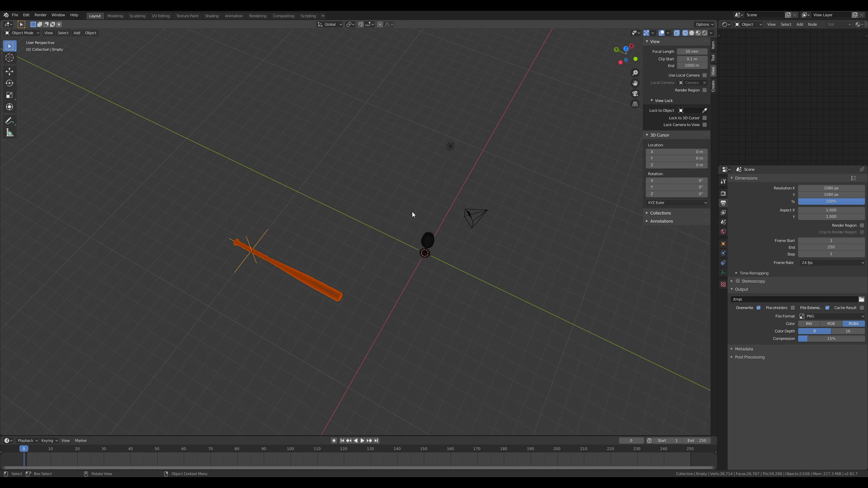
left_click(301, 274)
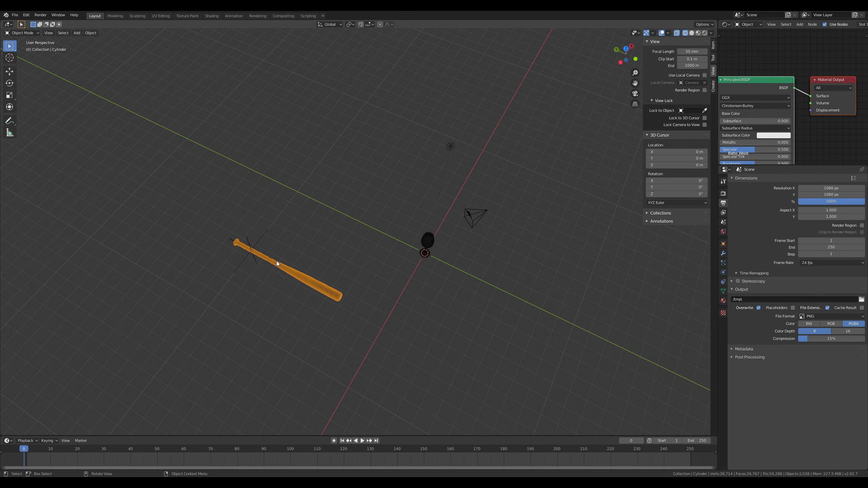
middle_click_drag(277, 260, 351, 302)
key("g")
key("y")
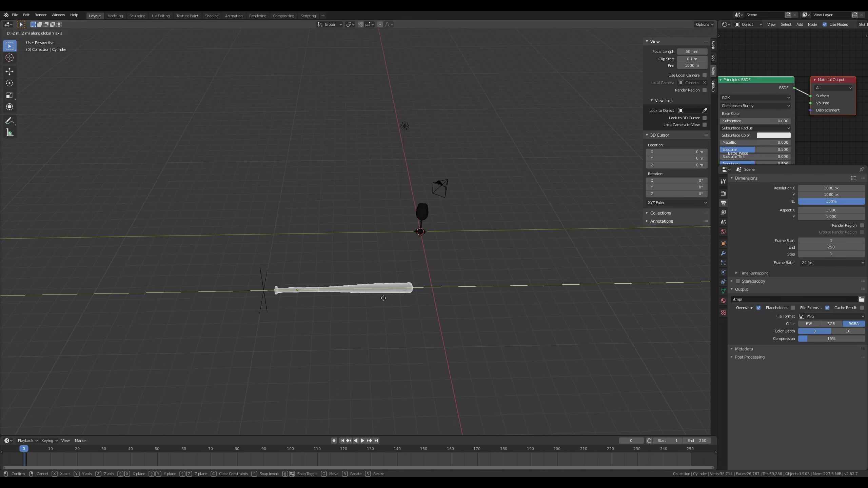
left_click(396, 300)
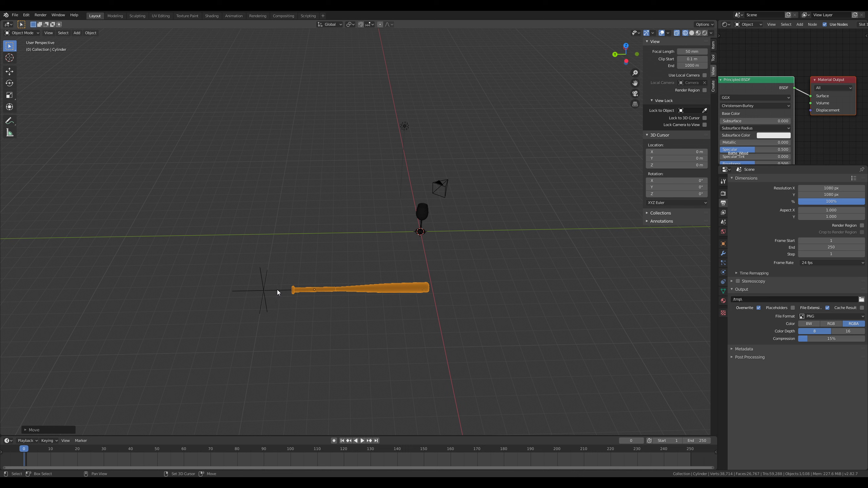
Step: Parent the bat to the empty using the Object option
left_click(268, 291, "shift")
key("ctrl+p")
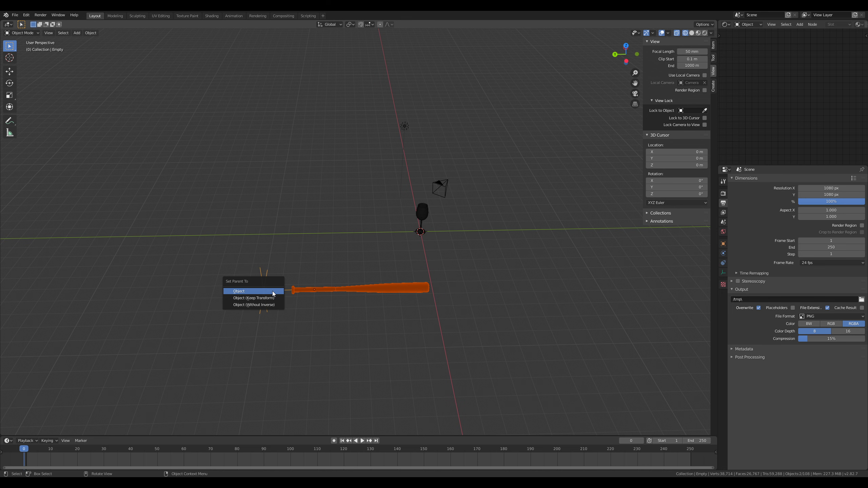
left_click(273, 290)
middle_click_drag(272, 291, 303, 282)
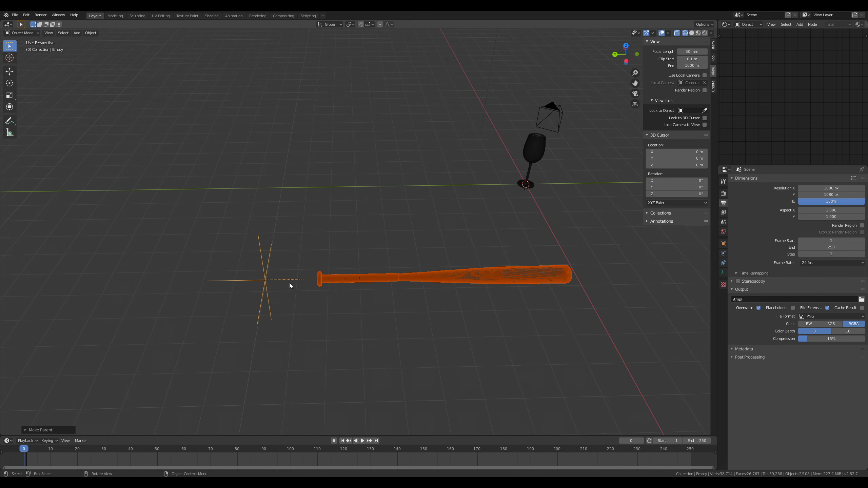
Step: Try moving the bat by itself and the empty with its child to test the parenting
left_click(371, 278)
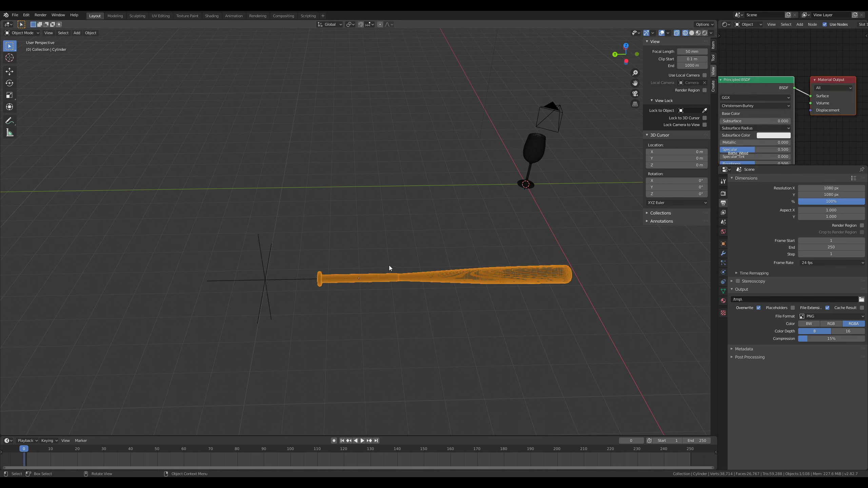
key("g")
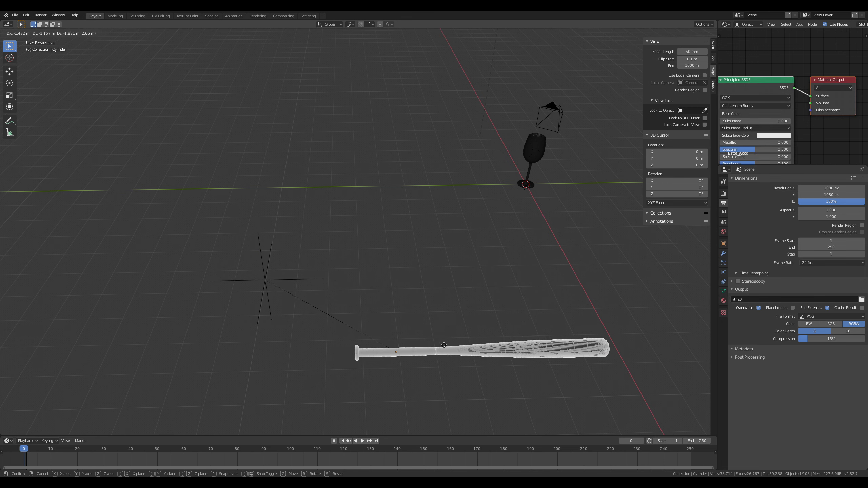
key("Escape")
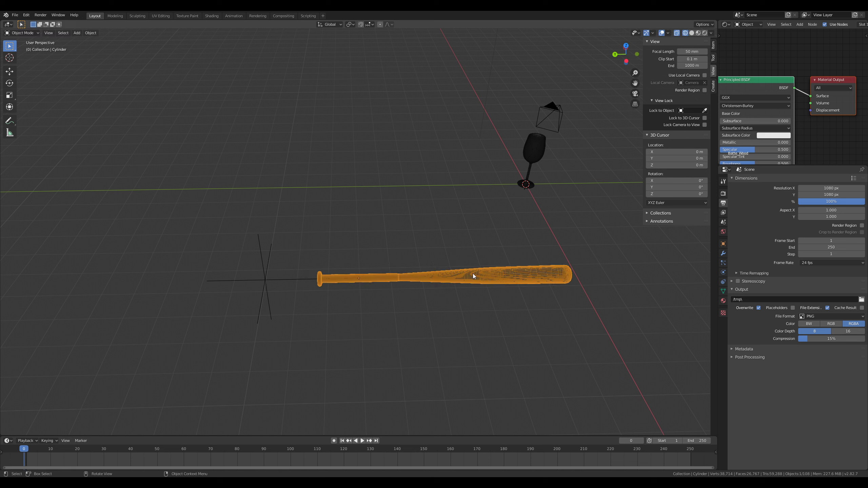
left_click(265, 282)
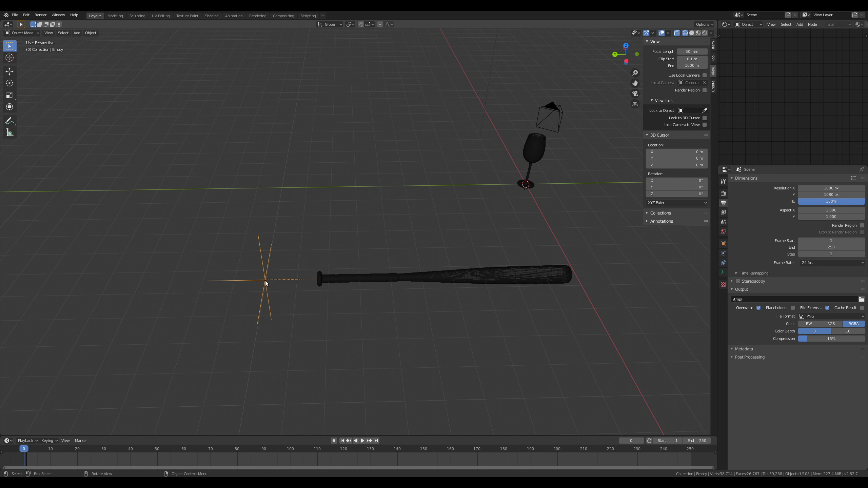
key("g")
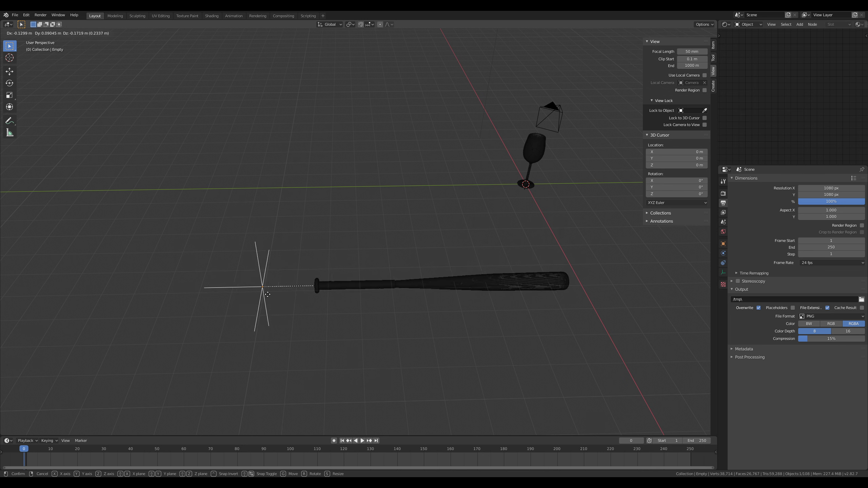
right_click(285, 260)
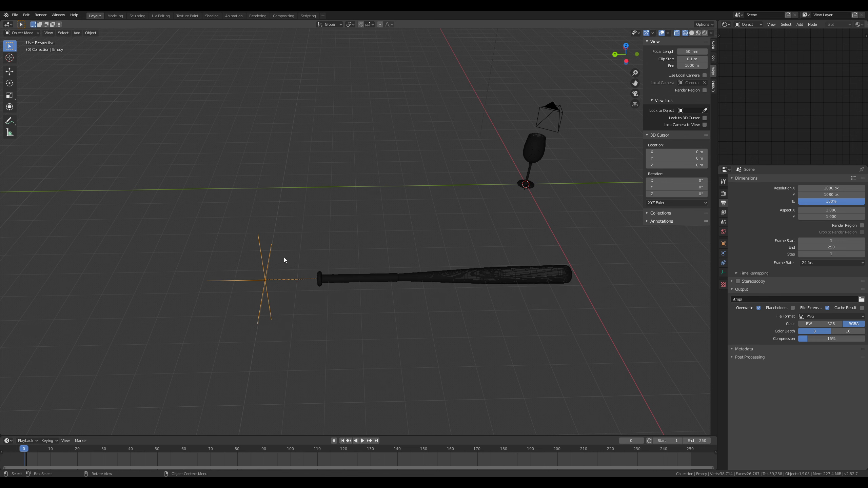
Step: Try swinging the bat by rotating the empty around the global Z axis
mouse_move(284, 260)
middle_mouse_down()
mouse_move(321, 242)
mouse_move(293, 266)
middle_mouse_up()
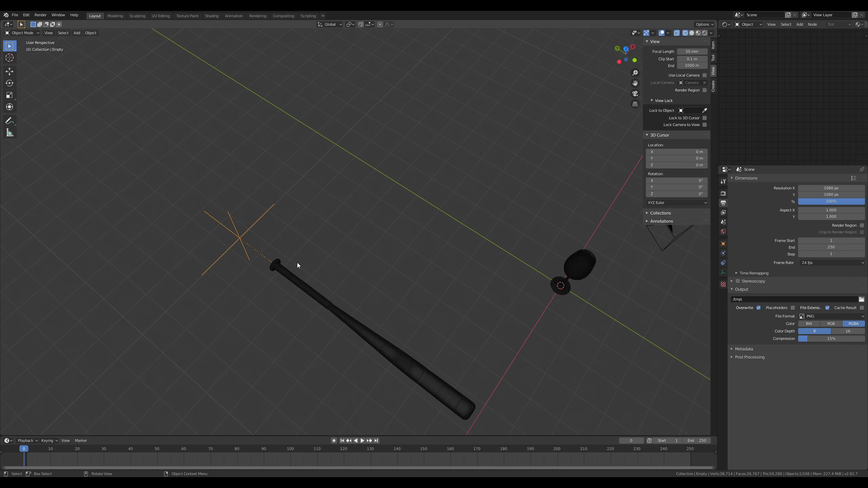
key("r")
key("z")
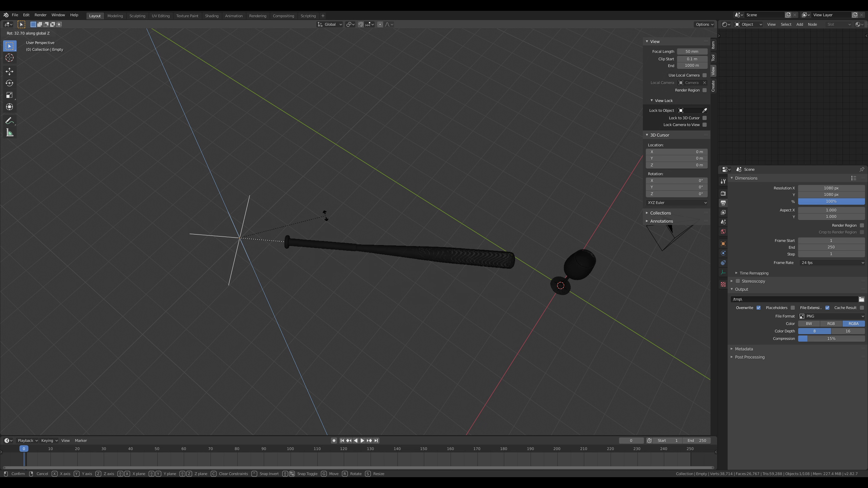
left_click(376, 324)
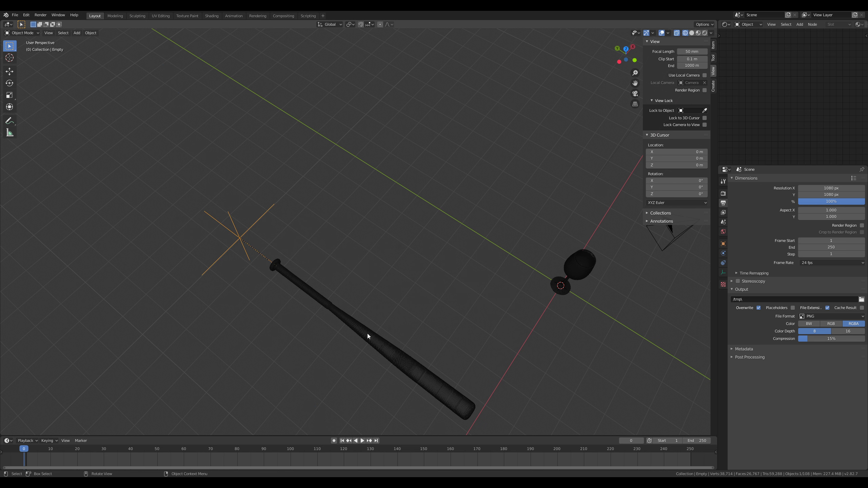
Step: In the top view, move the empty about 1 m along X and -0.6 m along Y and rotate it about 15° to bring the bat to the glass
key("KP_7")
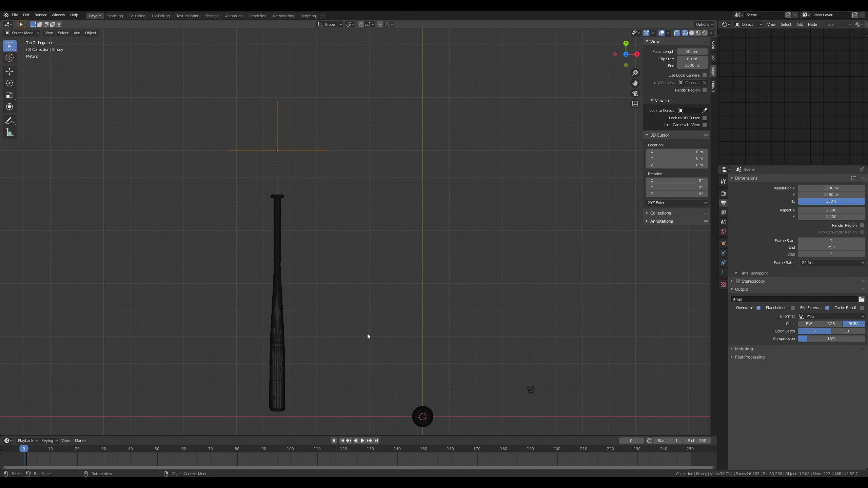
middle_click_drag(368, 334, 356, 288, "shift")
key("g")
left_click(386, 305)
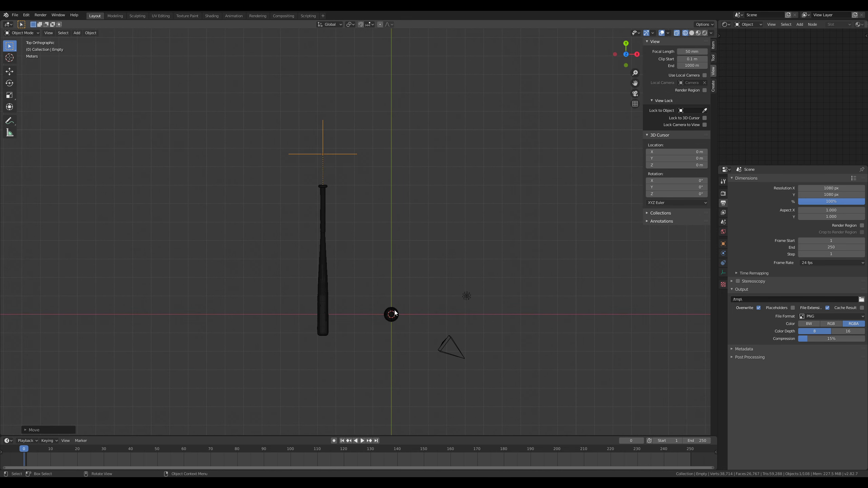
key("r")
right_click(523, 291)
key("g")
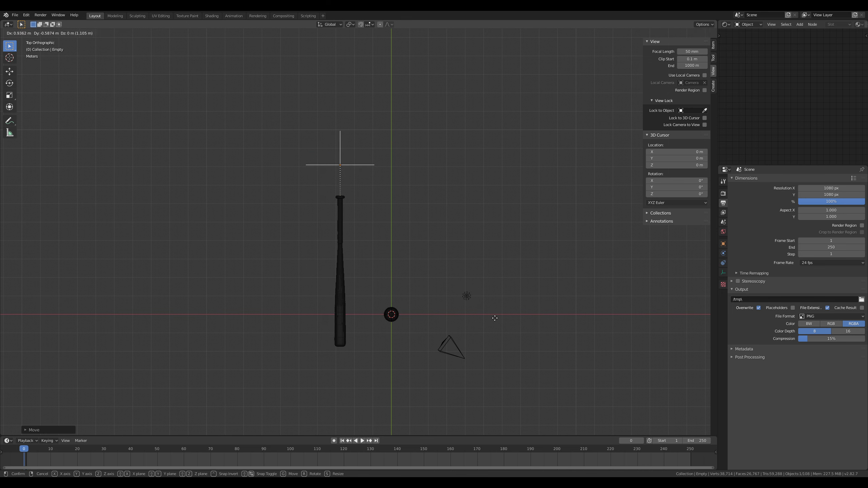
left_click(495, 318)
key("r")
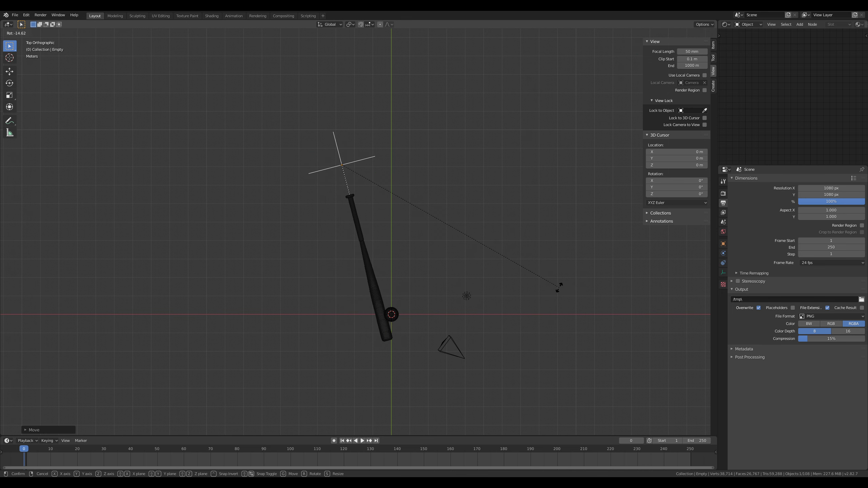
left_click(488, 302)
Step: In the front view, raise the empty about 1.6 m along Z so the bat is level with the glass bowl
key("KP_1")
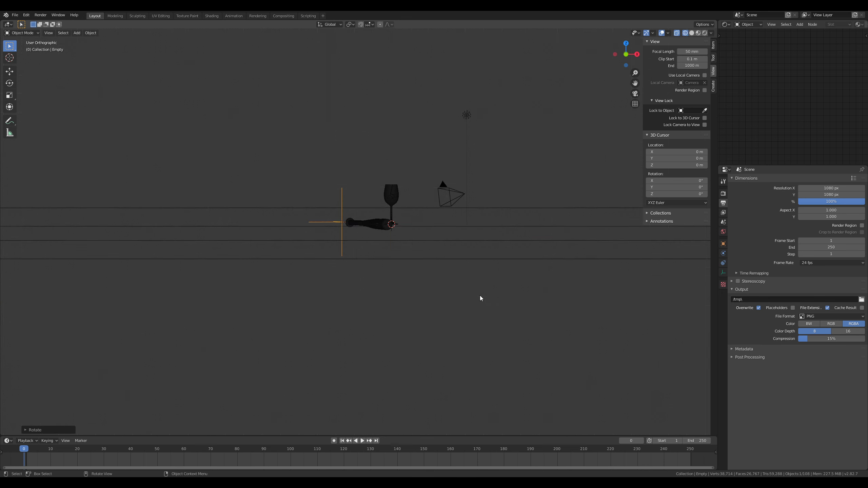
key("g")
key("z")
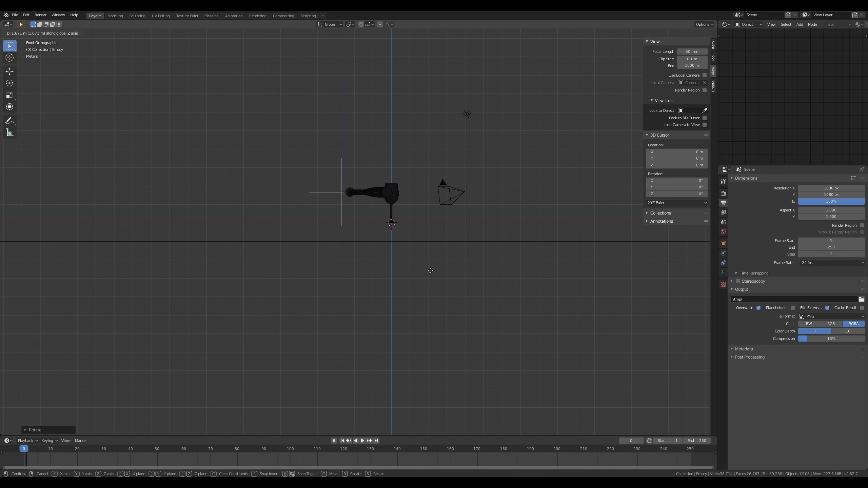
left_click(433, 273)
Step: Rotate the empty about 28° around the global Z axis to swing the bat back away from the glass, and save the file
key("r")
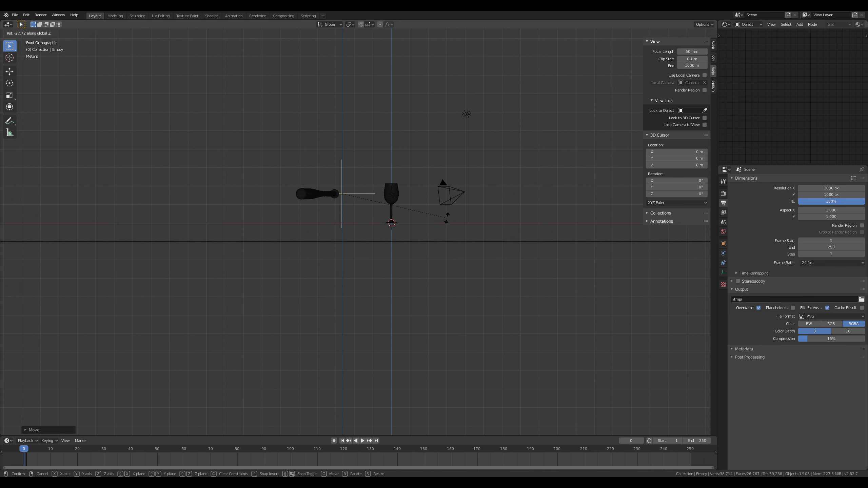
left_click(444, 215)
middle_click_drag(445, 213, 447, 262)
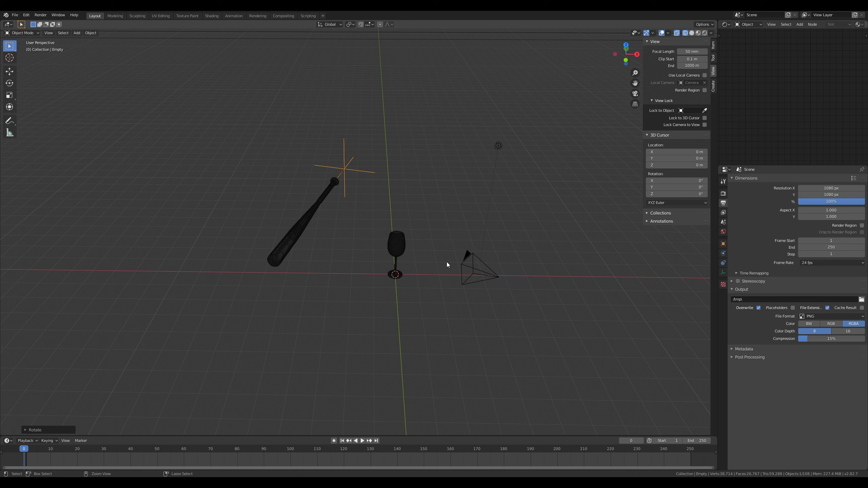
key("ctrl+s")
Step: Switch the viewport back to solid shading for a closer look at the bat and glass
key("z")
left_click(475, 265)
scroll(407, 296, "up", 3)
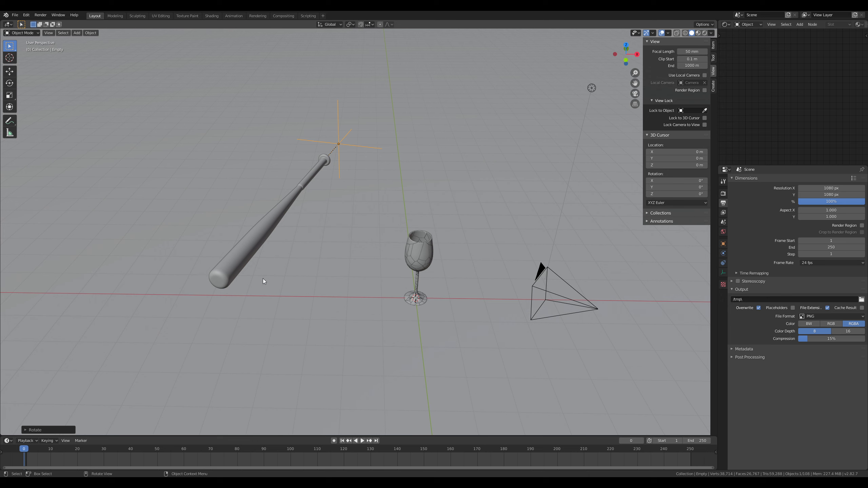
Step: Play and scrub the timeline from frame 1 to check the scene's playback
key("space")
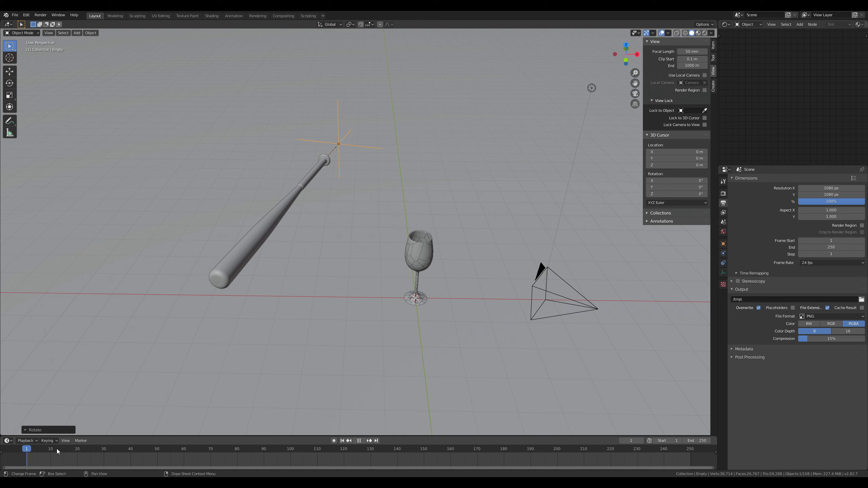
left_click_drag(57, 449, 25, 454)
key("space")
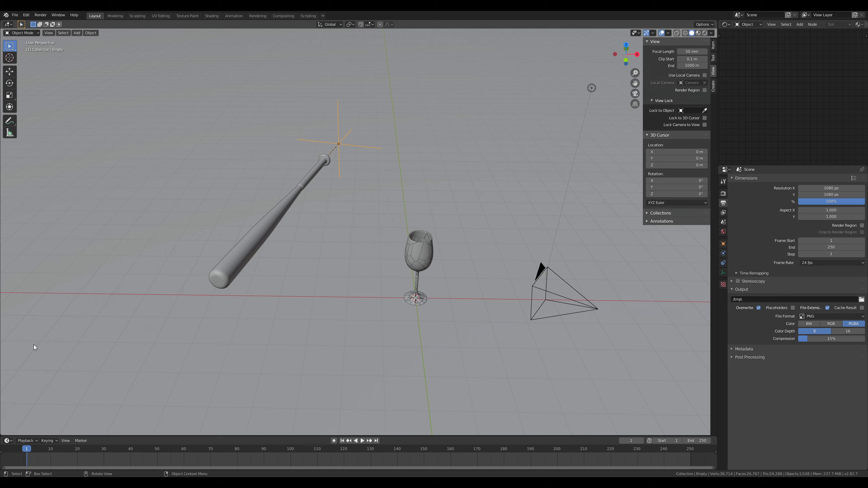
left_click_drag(29, 449, 212, 458)
left_click_drag(296, 460, 25, 453)
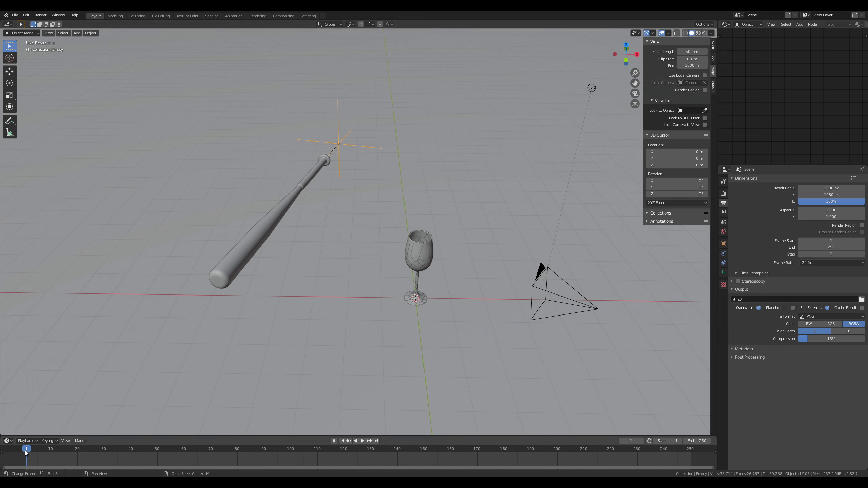
key("space")
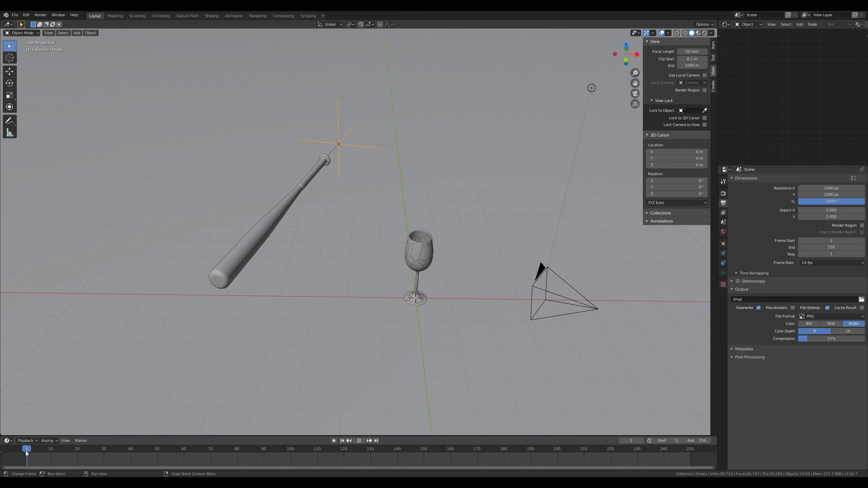
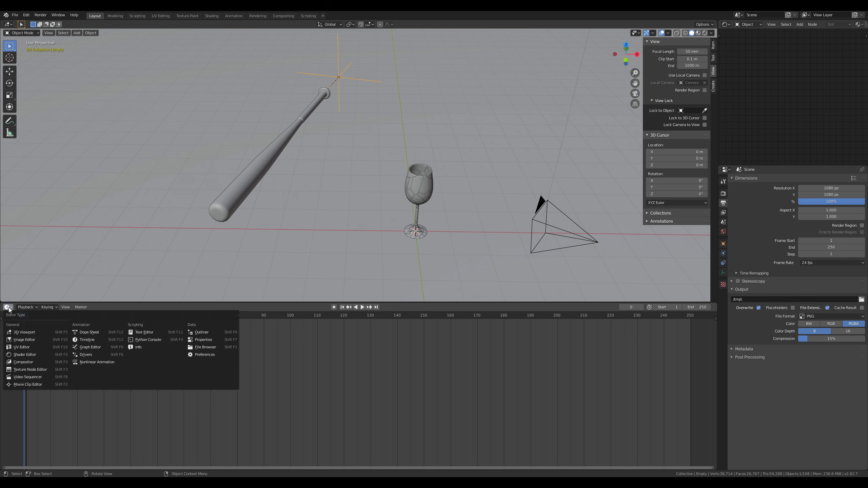
Step: Change the timeline area to the Graph Editor and frame all of the empty's animation curves
left_click(102, 349)
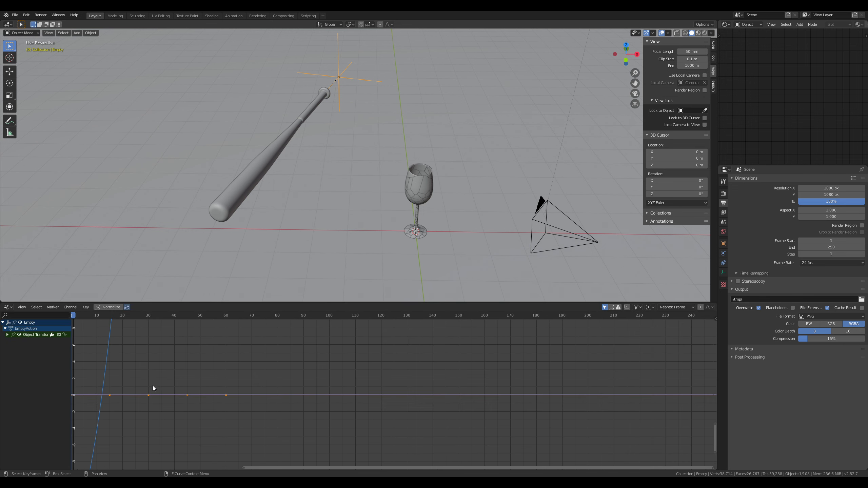
key("Home")
middle_click_drag(192, 358, 375, 351, "ctrl")
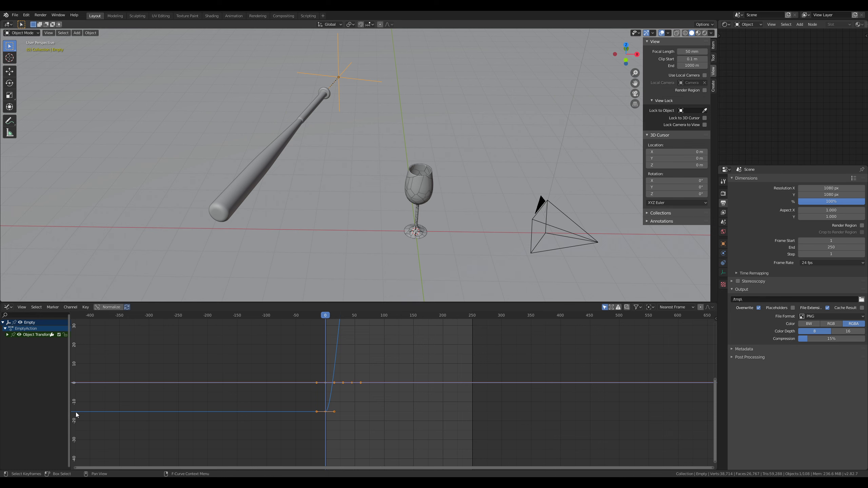
Step: Examine the empty's rotation curves in the Graph Editor around the keyframes and scrub to frame 12 to compare the bat's swing
left_click(99, 409)
key("b")
left_click_drag(102, 407, 99, 403)
middle_click_drag(208, 359, 183, 454)
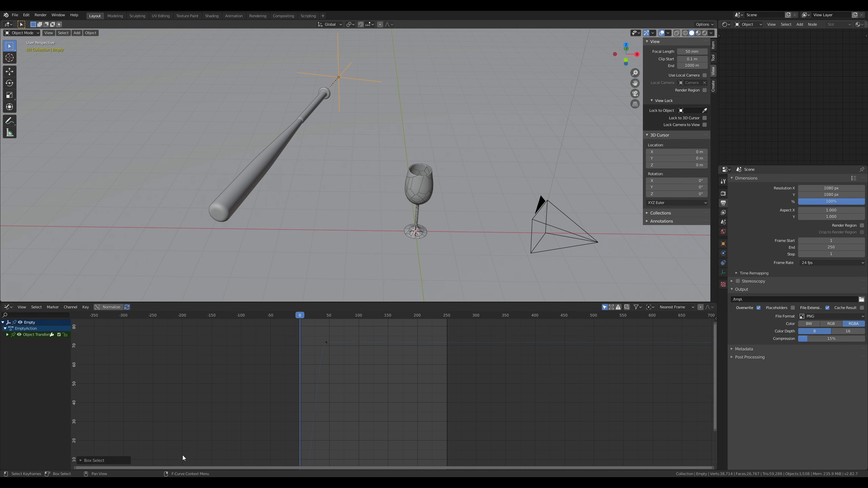
scroll(182, 454, "down", 2)
mouse_move(323, 316)
left_mouse_down()
mouse_move(340, 317)
mouse_move(324, 317)
left_mouse_up()
middle_click_drag(333, 367, 364, 354)
scroll(362, 360, "down", 2)
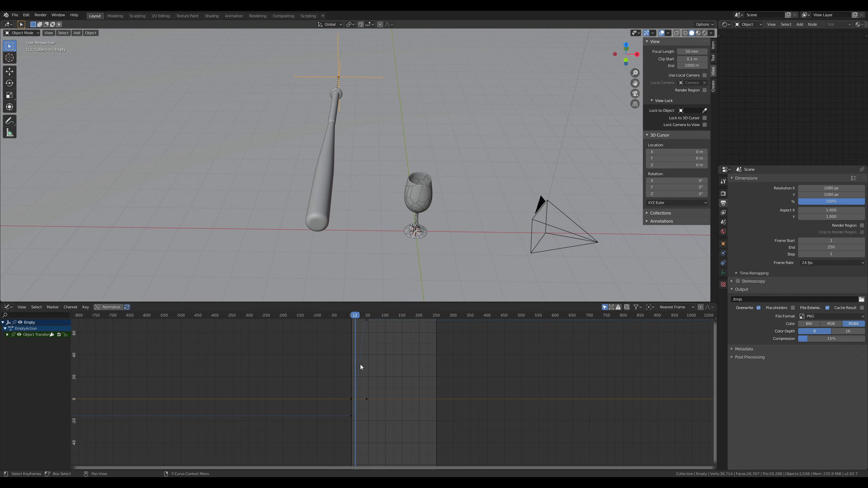
scroll(353, 404, "up", 1)
middle_click_drag(353, 404, 363, 385)
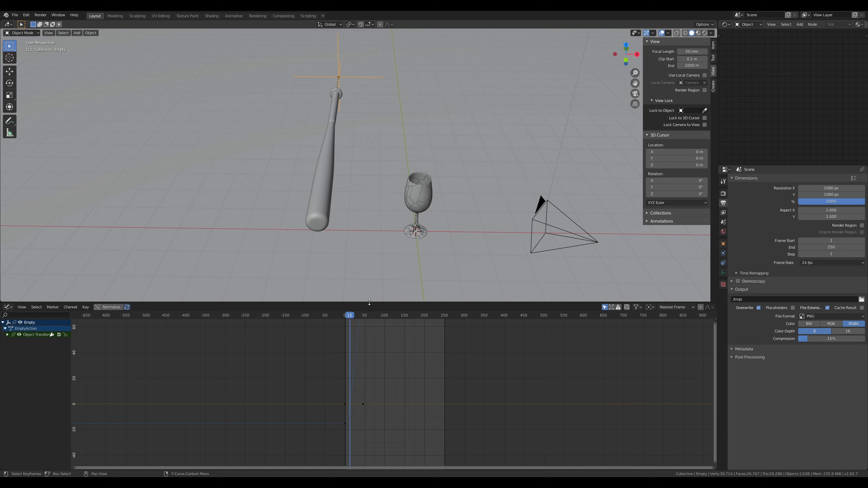
Step: Shrink the Graph Editor area, change it back to the Timeline, and return to frame 0
left_click_drag(366, 306, 342, 413)
left_click(8, 416)
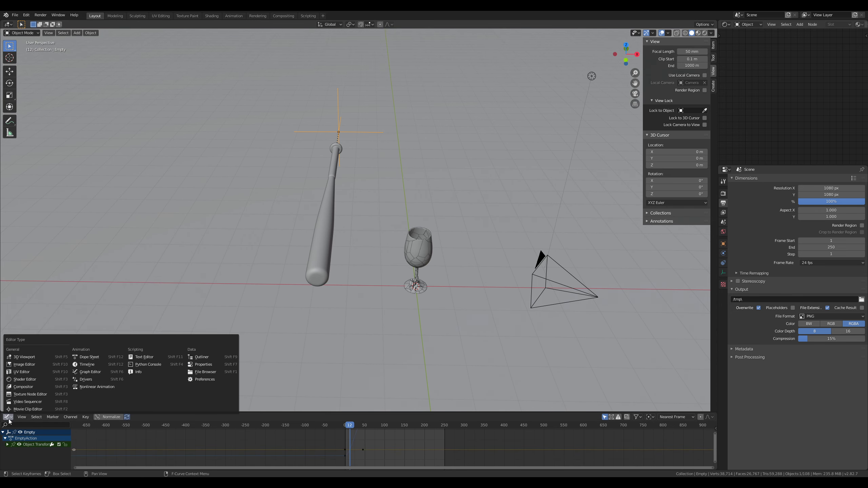
left_click(86, 364)
left_click_drag(51, 429, 24, 430)
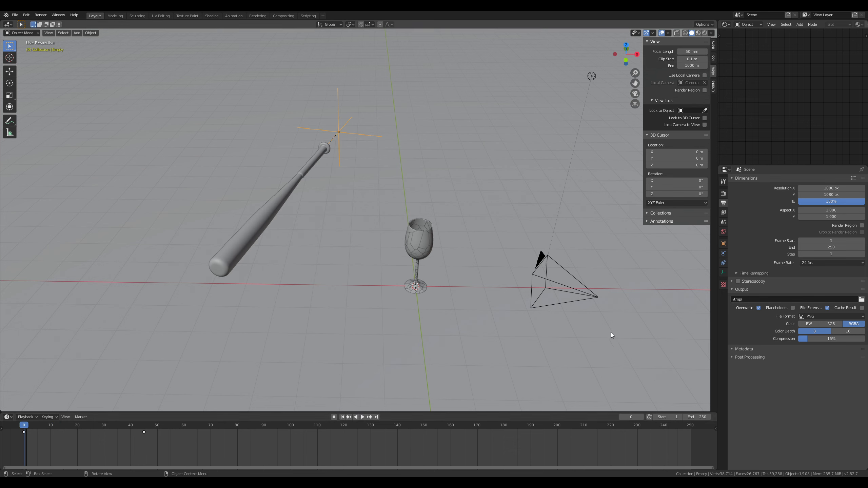
Step: Play the animation to check how the glass shards behave during the bat's swing, and return to frame 0
key("space")
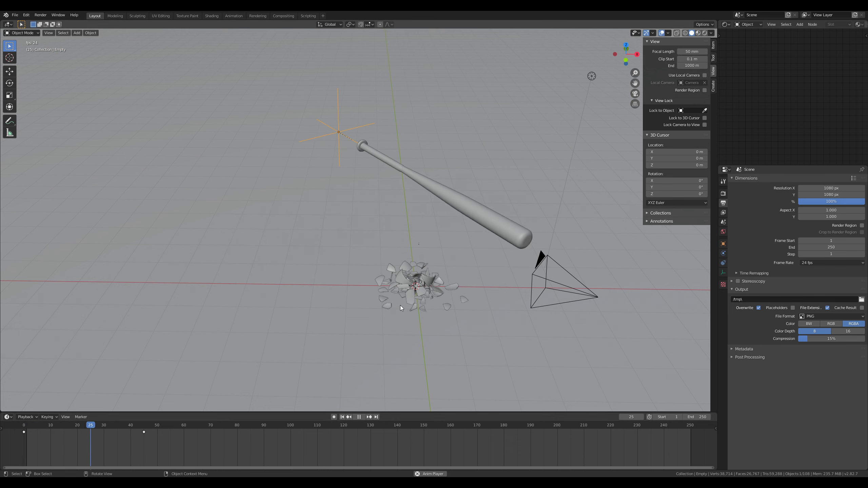
key("space")
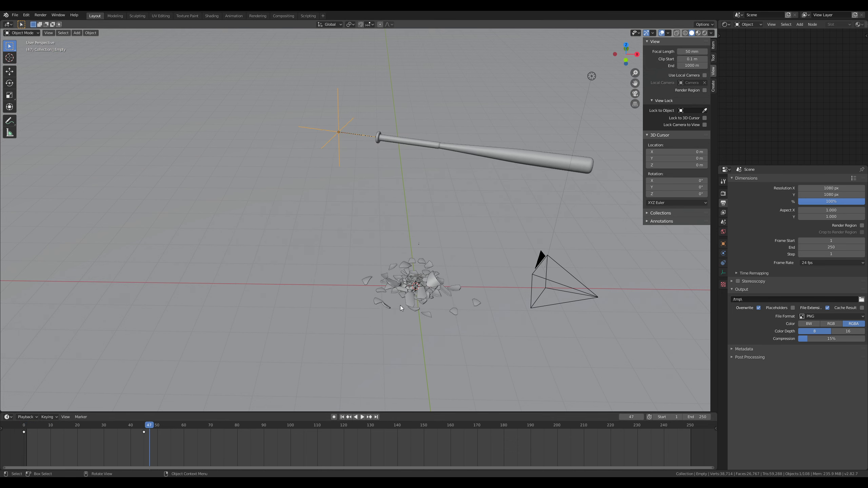
left_click_drag(149, 430, 24, 424)
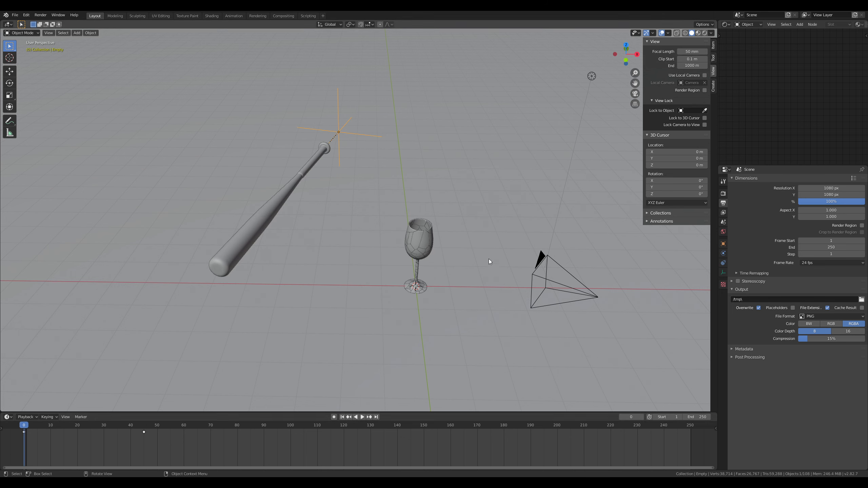
Step: Select all shards of the wine glass in the front view with wireframe shading, keeping a rim shard as the active object
key("KP_1")
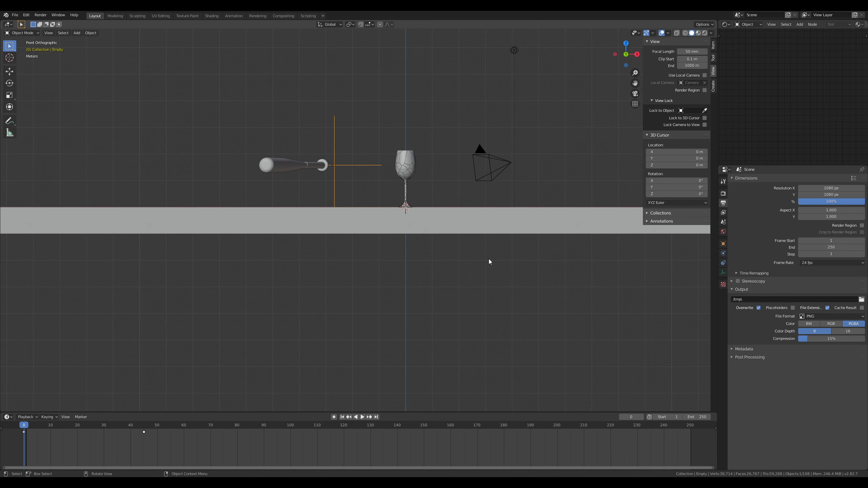
scroll(463, 184, "up", 3)
middle_click_drag(443, 209, 396, 290, "shift")
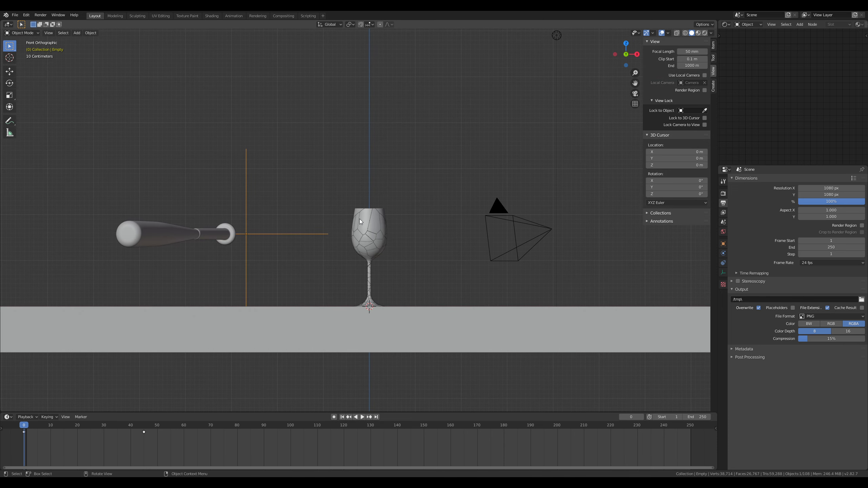
left_click(357, 210)
key("z")
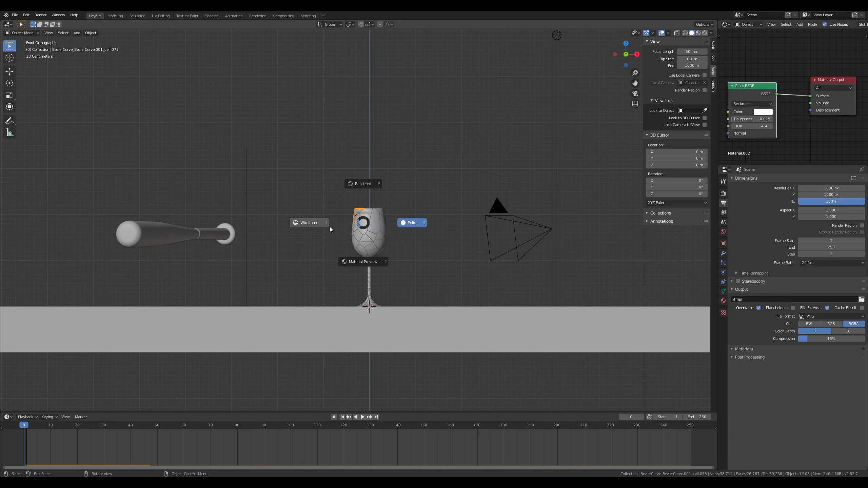
left_click(322, 230)
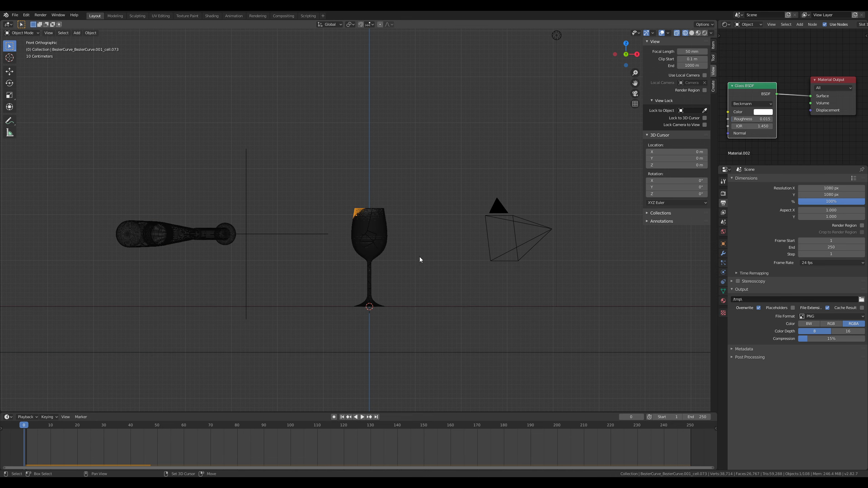
scroll(403, 270, "up", 3)
middle_click_drag(403, 270, 395, 195, "shift")
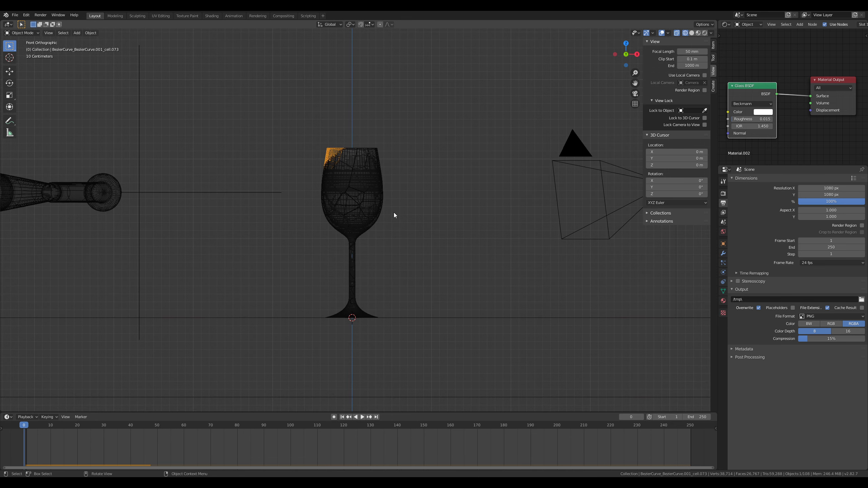
key("b")
left_click_drag(315, 131, 399, 323)
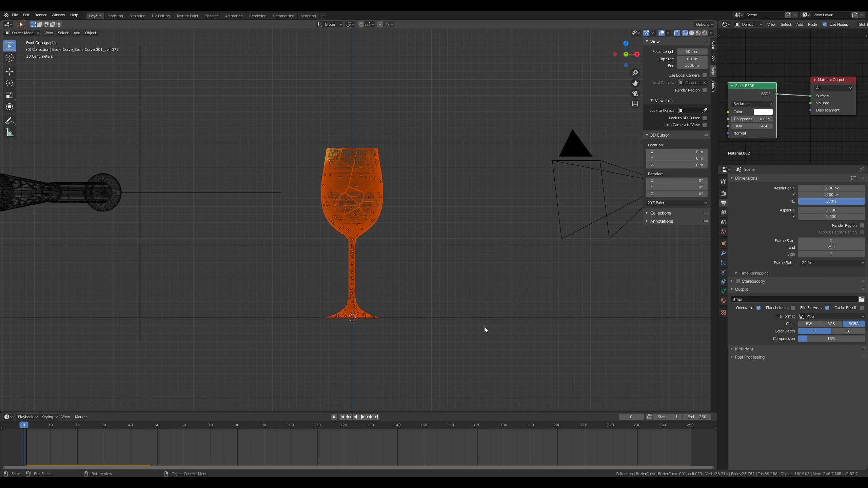
Step: Enable rigid body Deactivation with Start Deactivated on the active shard, and copy its rigid body settings to all selected shards
left_click(723, 272)
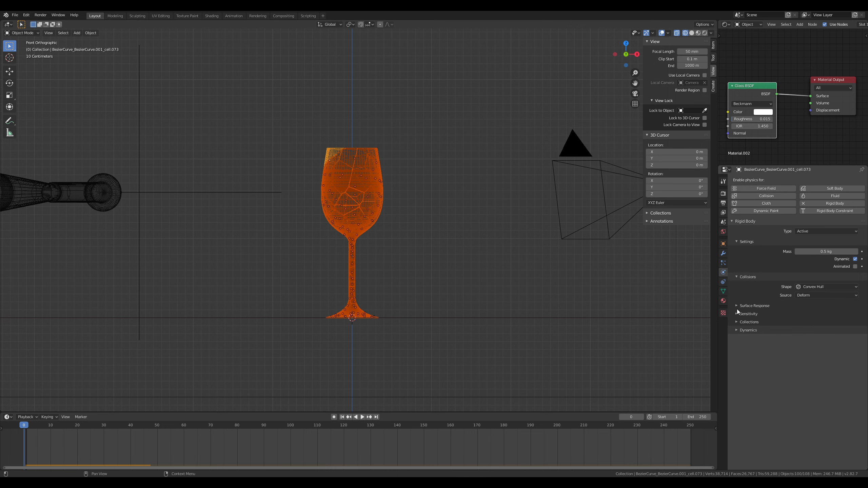
left_click(736, 330)
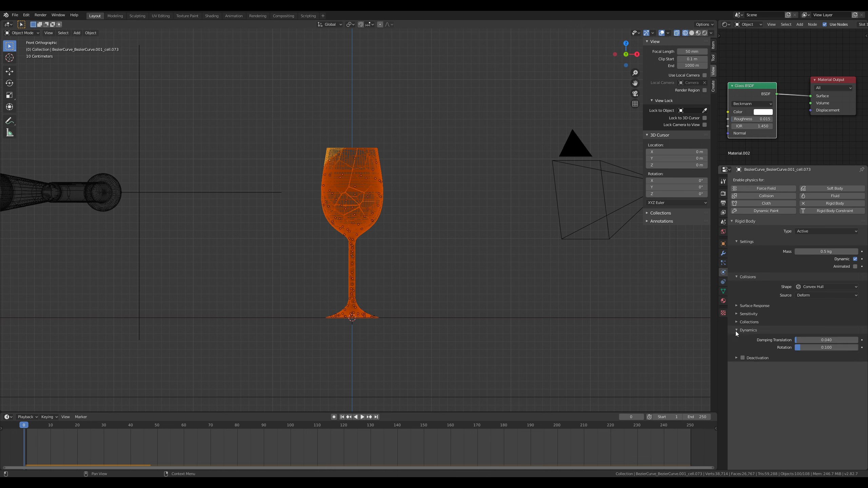
left_click(742, 358)
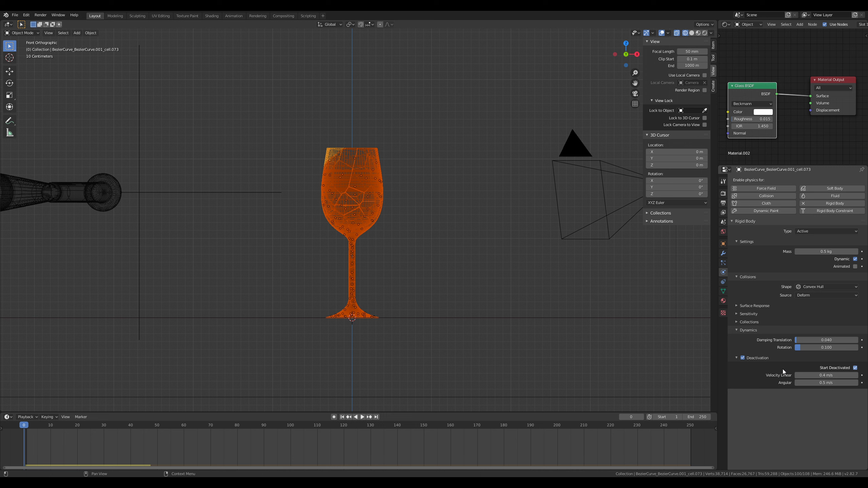
left_click(90, 33)
mouse_move(121, 192)
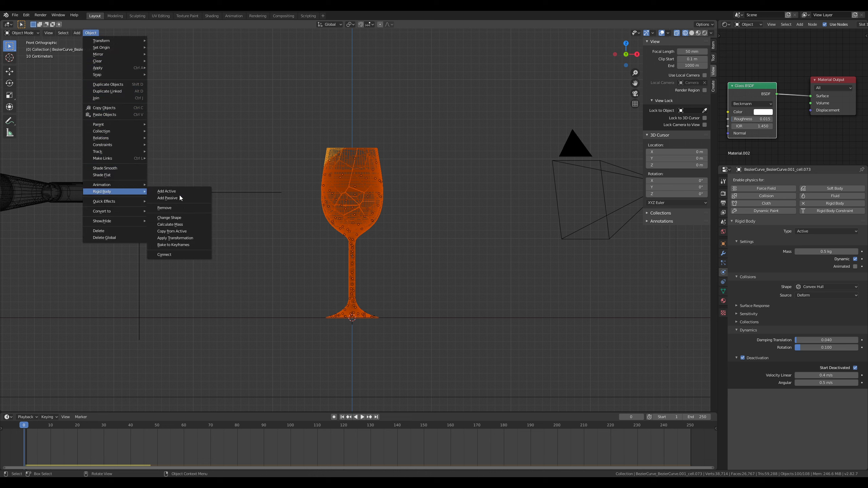
left_click(189, 230)
Step: Play the animation to check whether the glass stays intact, and scrub back to frame 2
key("space")
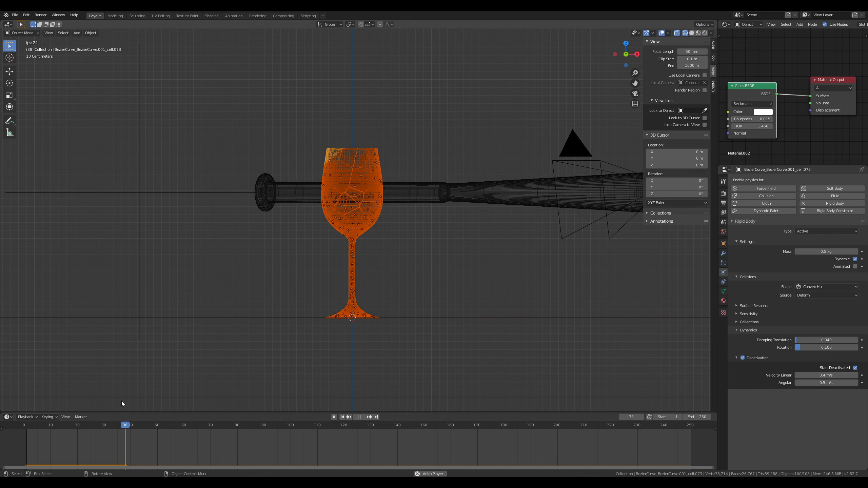
left_click_drag(197, 429, 30, 433)
scroll(115, 255, "down", 2)
Step: Add a rigid body to the baseball bat, set its type to Passive, and enable Animated
left_click(100, 211)
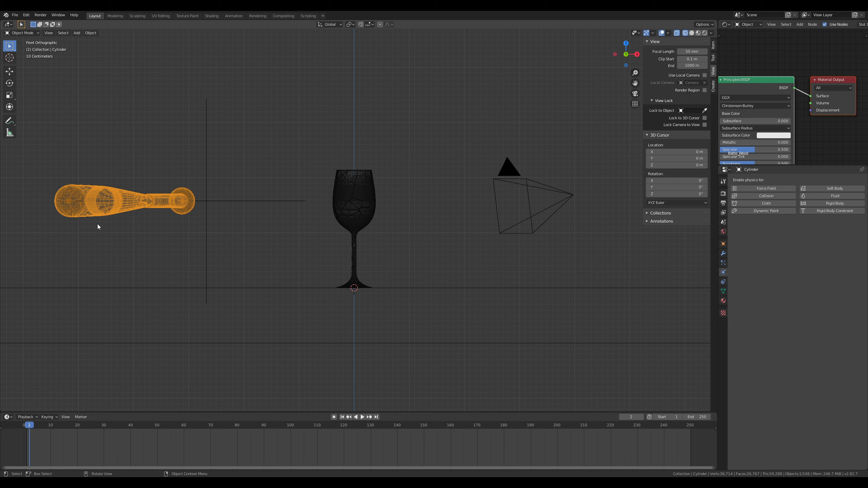
scroll(128, 197, "up", 1)
scroll(129, 192, "down", 1)
scroll(103, 219, "up", 1)
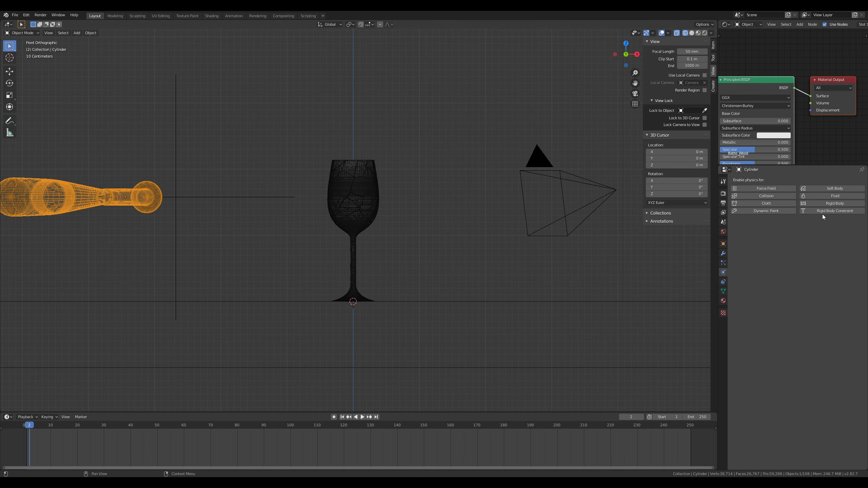
left_click(827, 204)
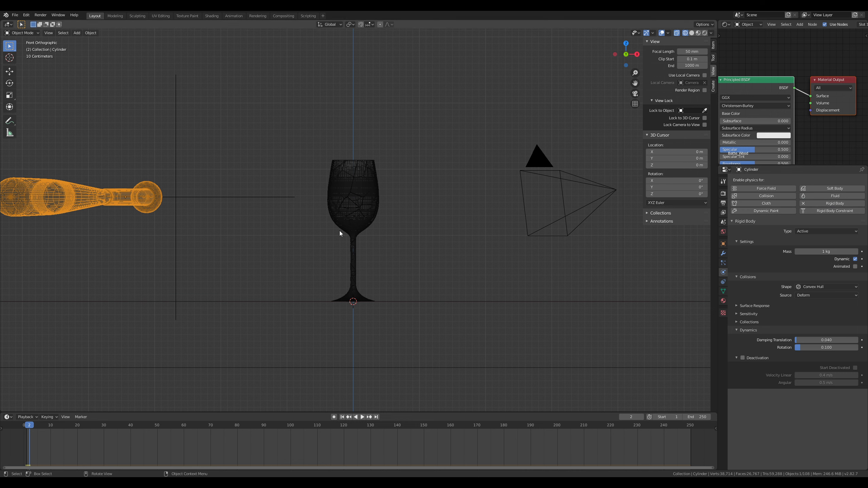
left_click(813, 230)
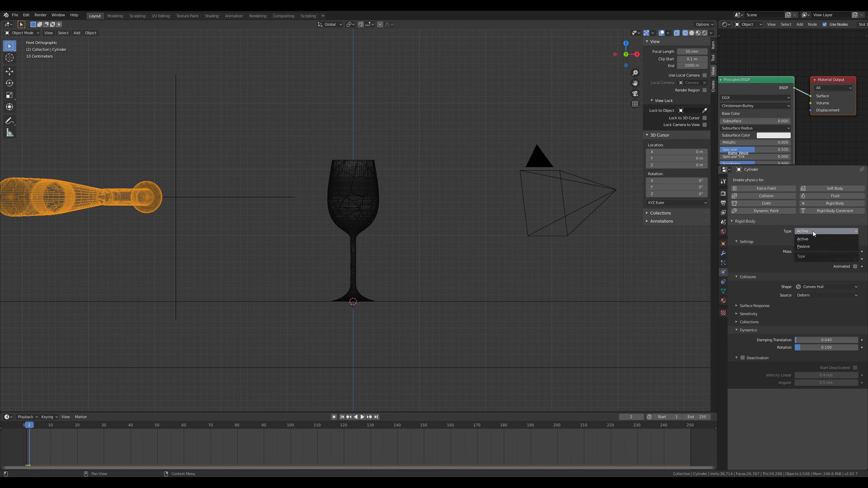
left_click(812, 245)
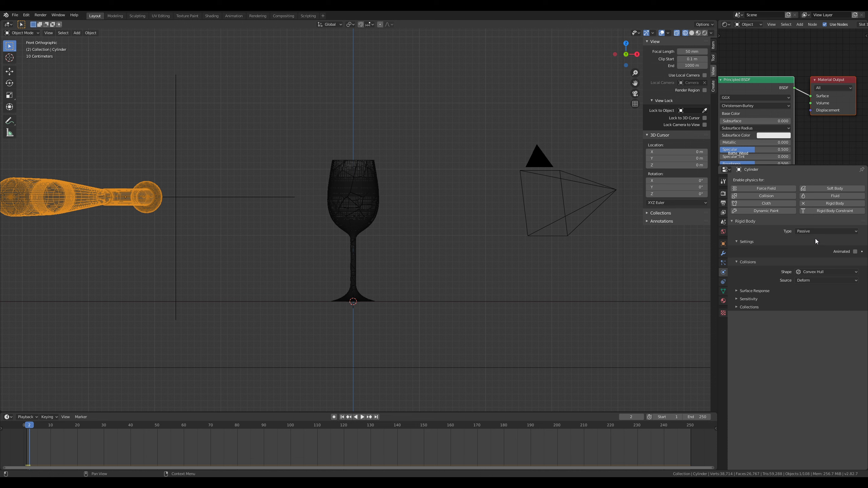
left_click(856, 252)
Step: Play the simulation from frame 0 to check the bat's impact, switching to the camera view and stopping at frame 20
left_click_drag(34, 431, 24, 431)
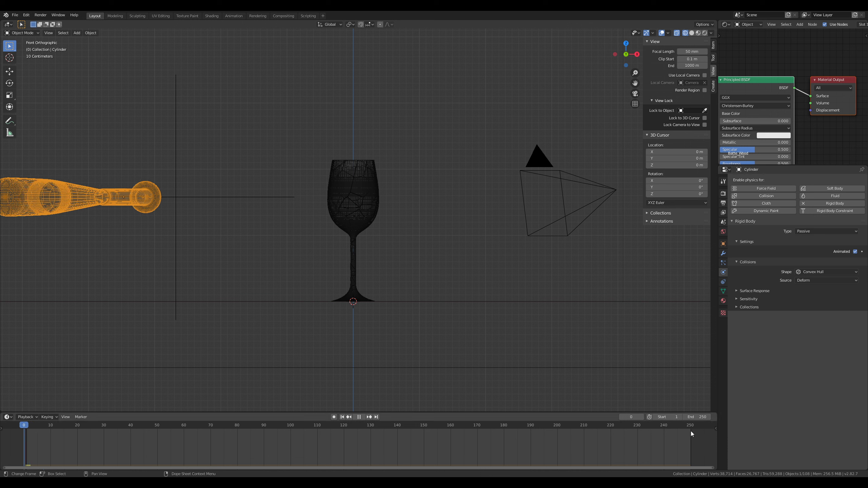
key("space")
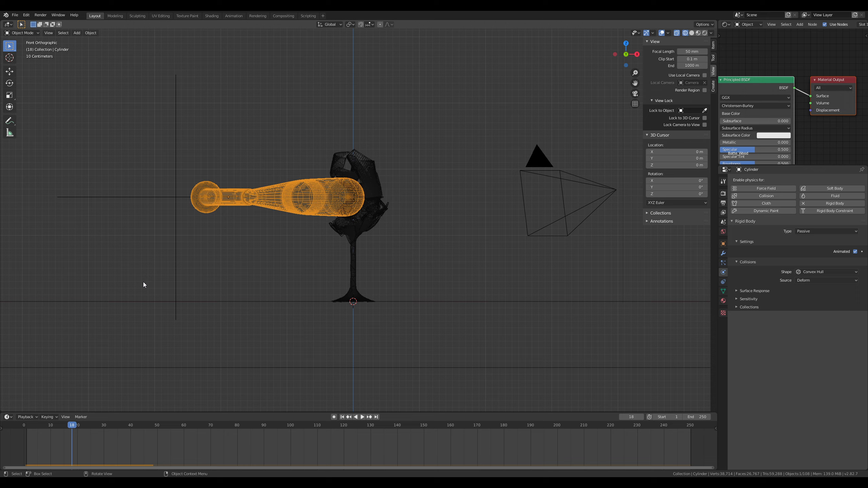
key("KP_0")
key("space")
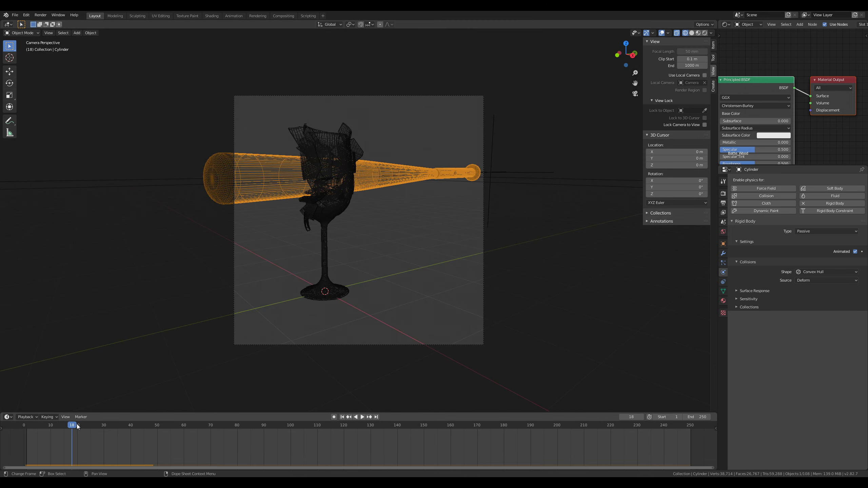
key("space")
key("space")
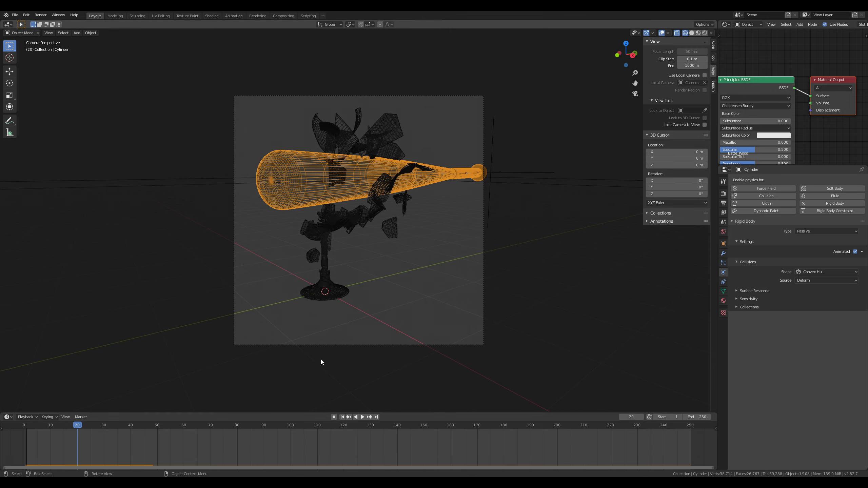
Step: Select the camera, lock it to the view, and orbit it to a new angle on the bat and breaking glass
left_click(338, 351)
left_click(704, 124)
mouse_move(539, 218)
middle_mouse_down()
mouse_move(532, 192)
mouse_move(517, 201)
middle_mouse_up()
scroll(519, 198, "up", 2)
scroll(519, 198, "down", 2)
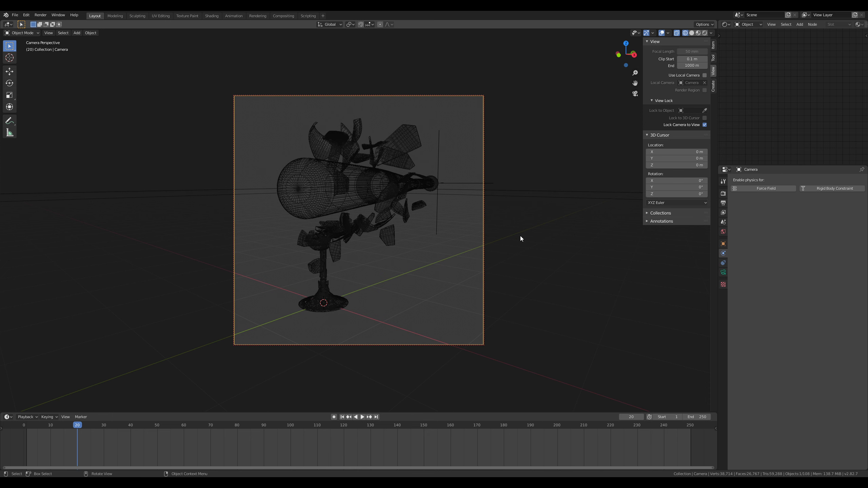
Step: Move the camera along the global X axis to adjust its distance from the bat and glass
key("g")
key("y")
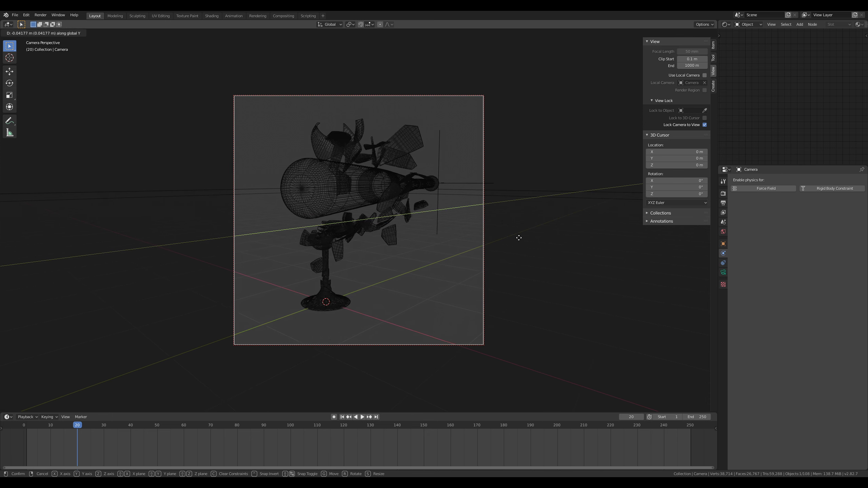
key("x")
left_click(527, 223)
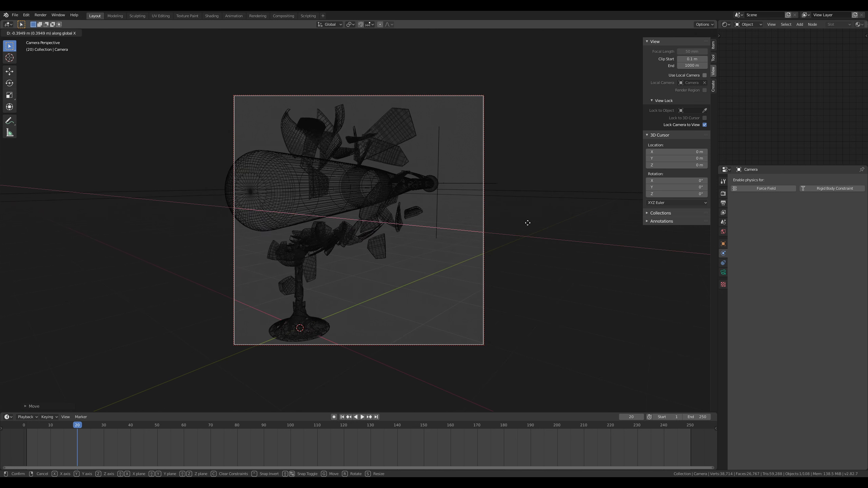
left_click(509, 224)
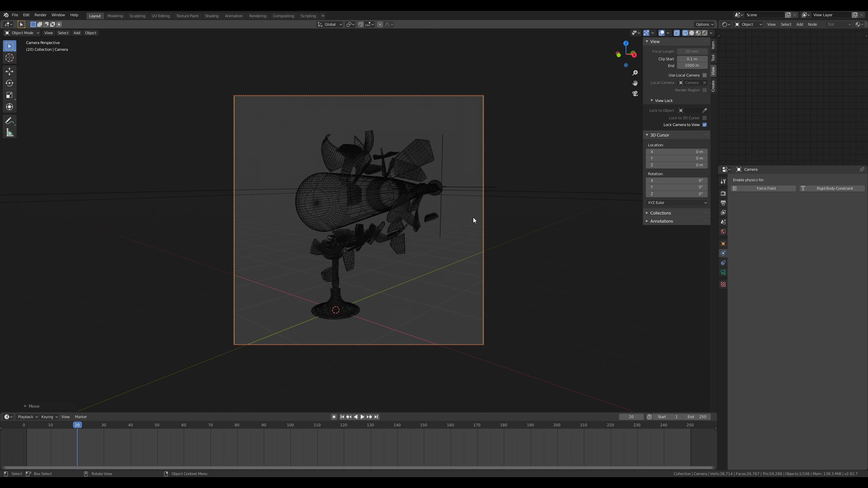
Step: Shift the locked camera and bring it closer so the bat and flying shards fill the frame
middle_click_drag(458, 224, 448, 214, "shift")
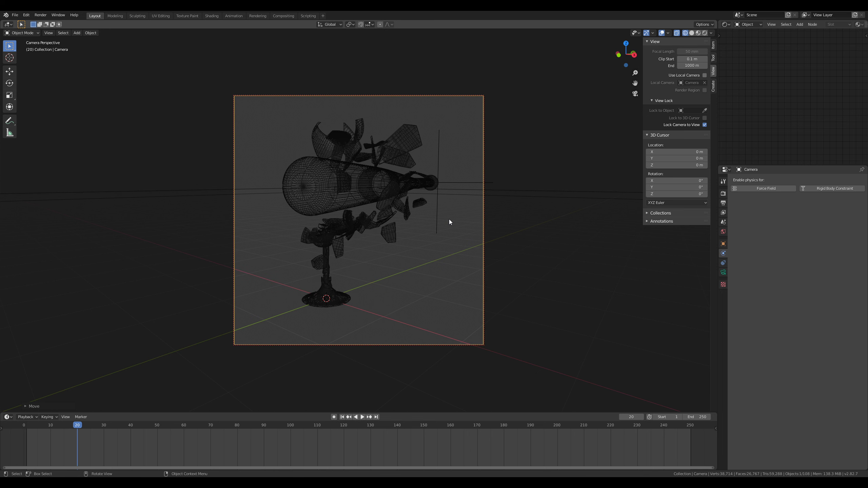
scroll(450, 224, "up", 2)
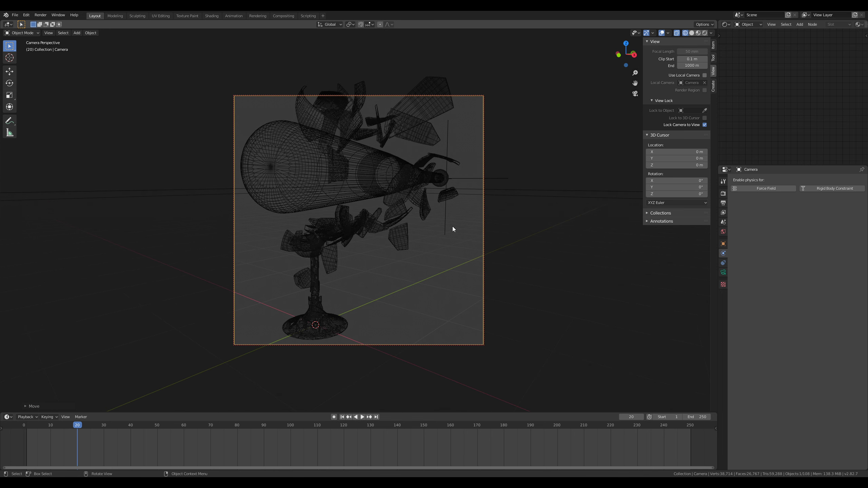
scroll(454, 231, "up", 2)
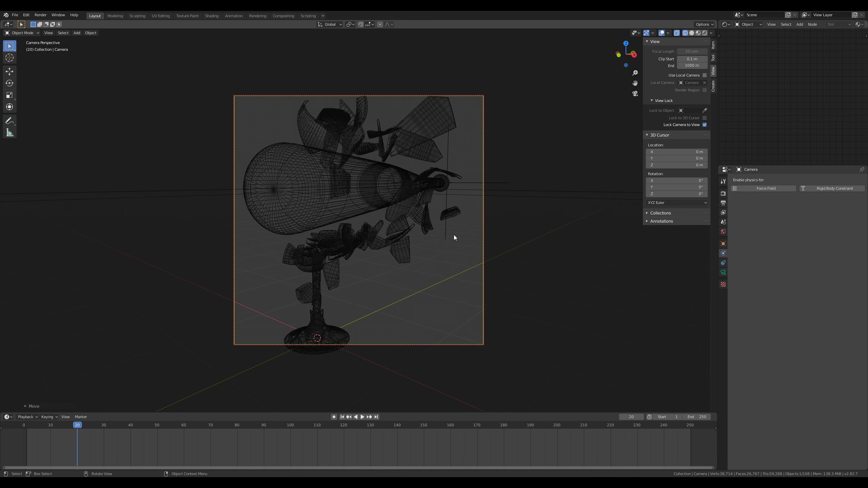
Step: Pull the locked camera back and orbit it slightly so the bat, flying shards and glass base all fit inside the frame
scroll(455, 235, "down", 3)
scroll(457, 236, "up", 2)
scroll(457, 236, "down", 2)
scroll(457, 236, "up", 1)
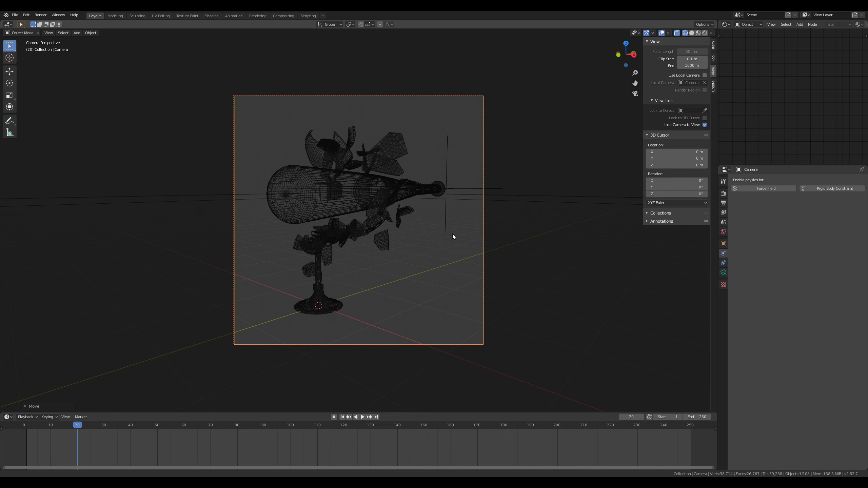
middle_click_drag(452, 234, 458, 234)
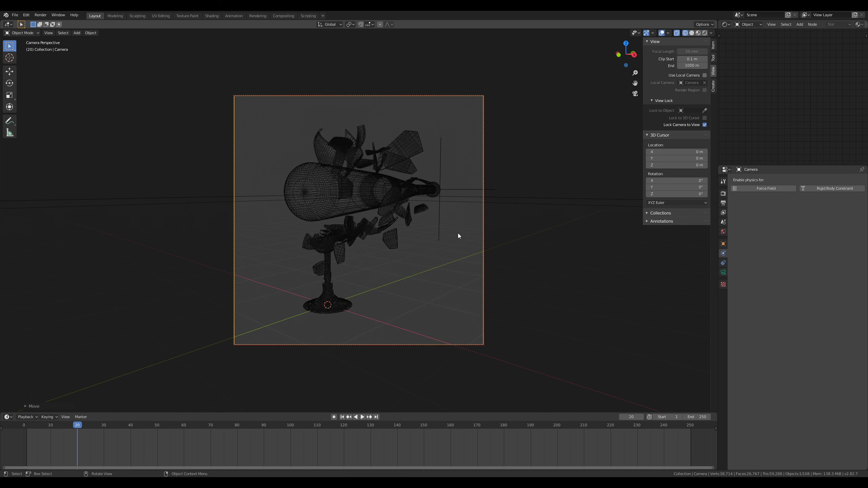
middle_click_drag(387, 194, 422, 210)
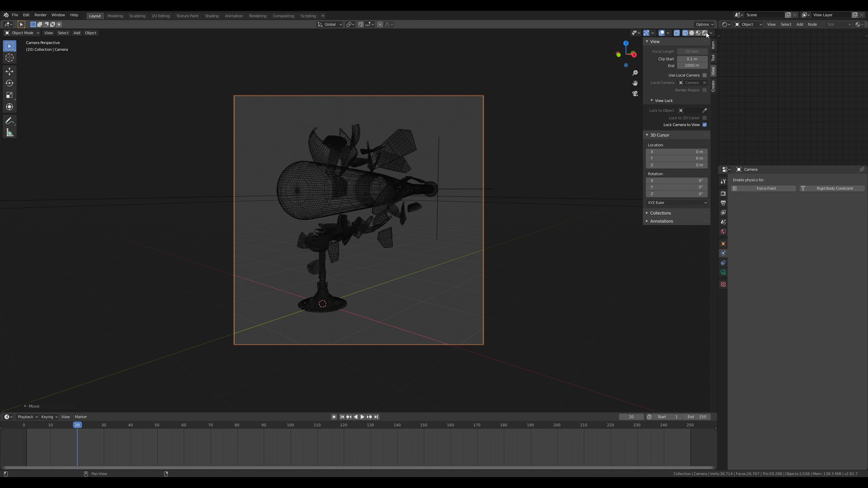
Step: Preview the shot in rendered shading and return the viewport to solid shading
key("shift+z")
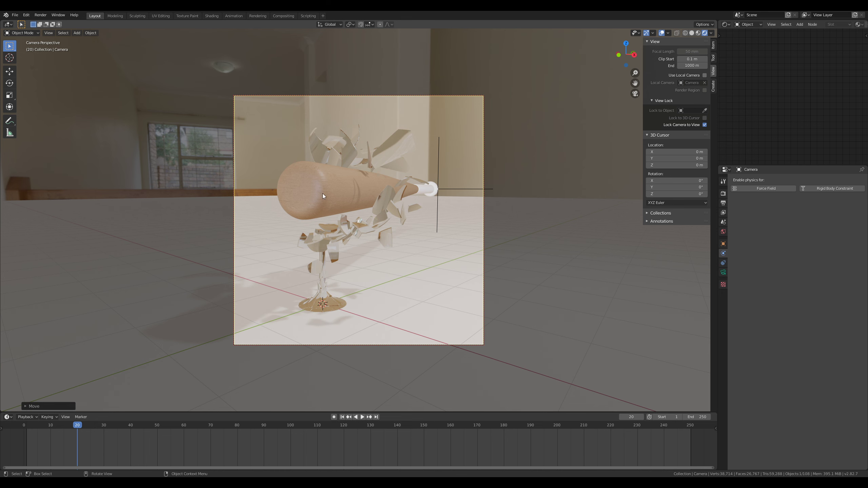
key("z")
left_click(434, 221)
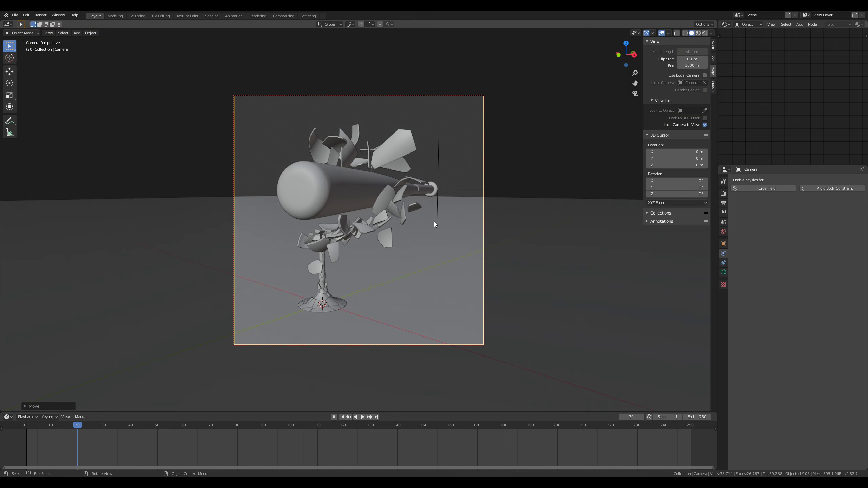
Step: Select the bat, enlarge the shader editor, and display the nodes of its Batte_Metal material
left_click(428, 193)
scroll(788, 143, "down", 5)
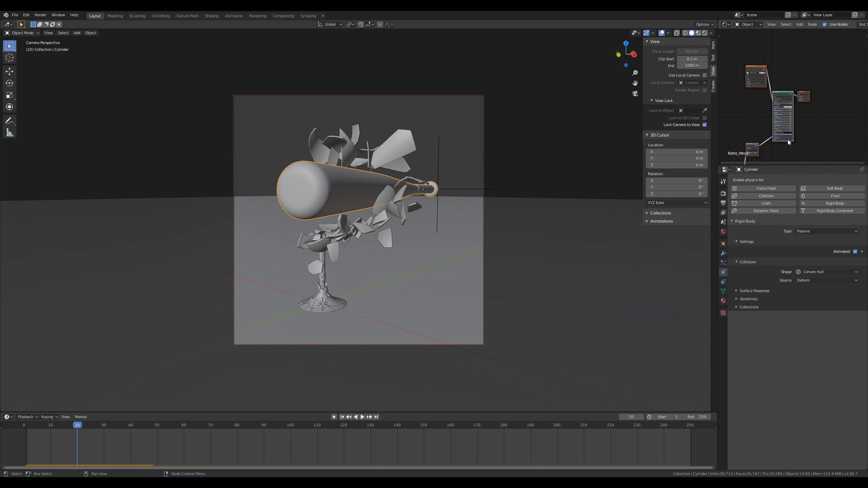
left_click_drag(719, 151, 522, 155)
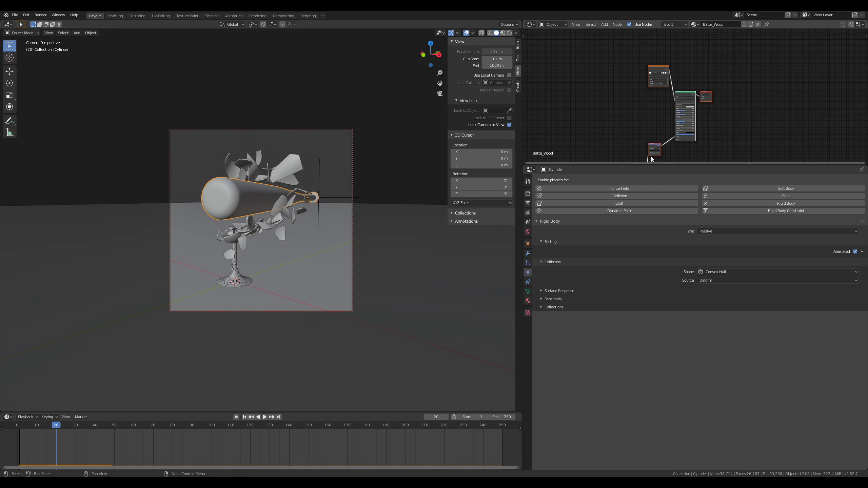
left_click_drag(653, 163, 657, 266)
left_click(528, 402)
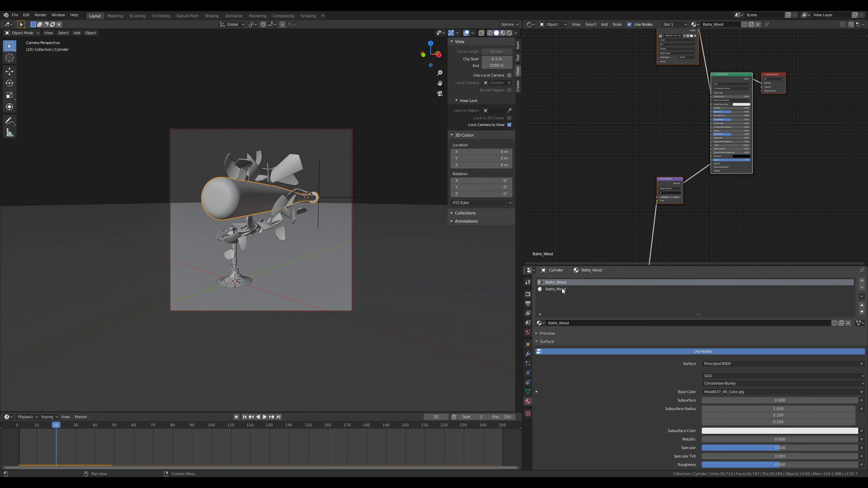
left_click(555, 289)
key("Home")
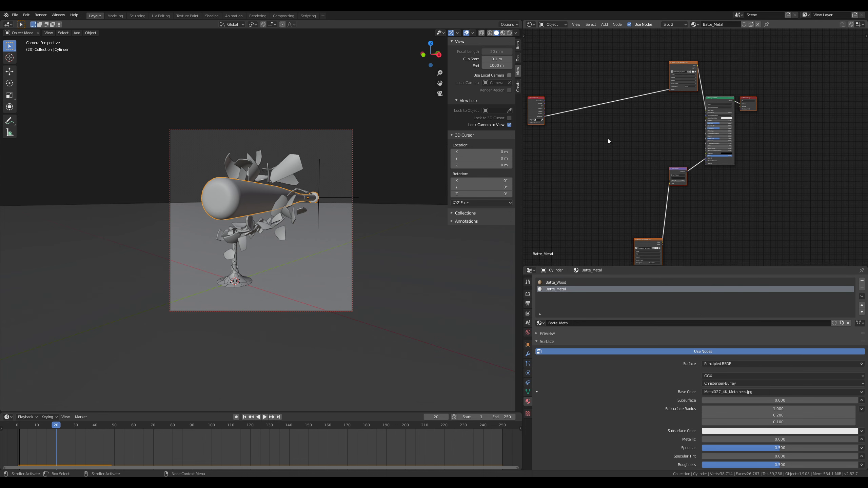
Step: Move the Metal027 normal image node up beside the Normal Map node in the Batte_Metal material
middle_click_drag(581, 138, 598, 151)
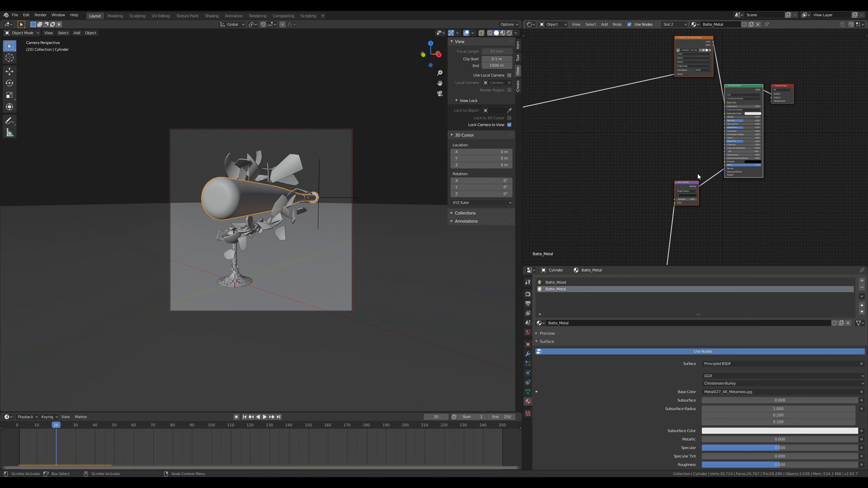
scroll(655, 189, "up", 3)
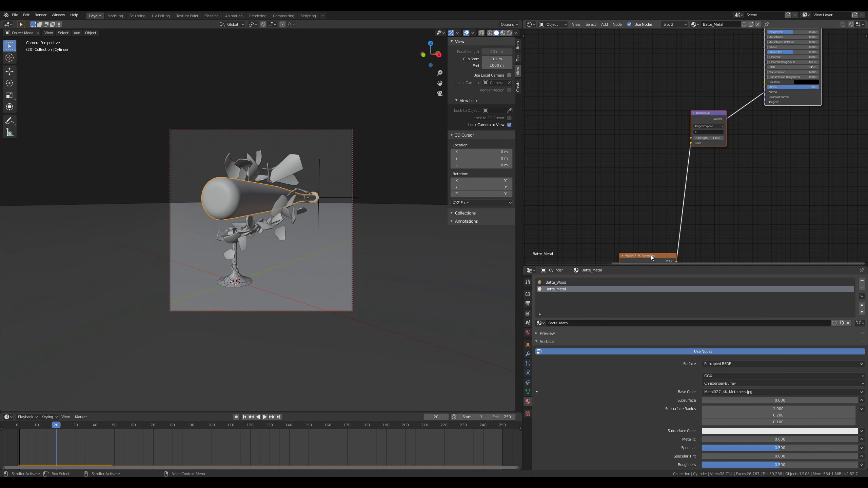
left_click_drag(651, 256, 606, 79)
scroll(690, 162, "down", 3)
left_click(626, 189)
middle_click_drag(714, 134, 716, 244)
middle_click_drag(678, 92, 685, 128)
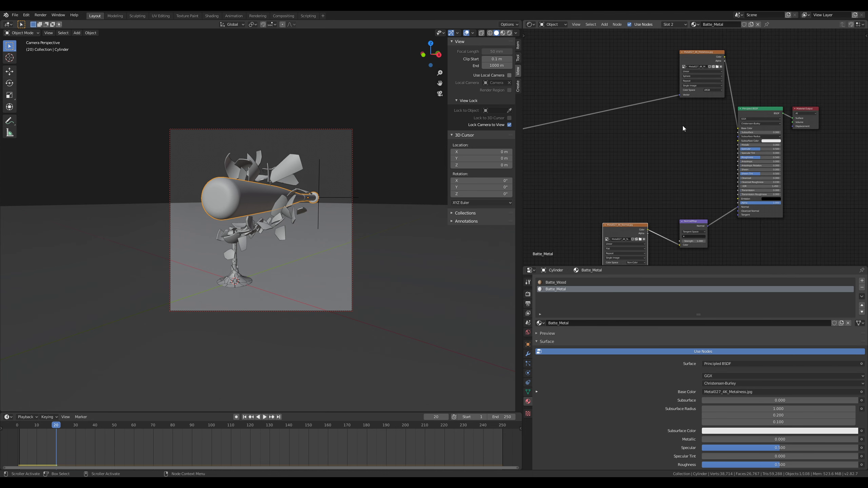
Step: Reposition the Metal027_4K_Metalness.jpg node and connect its colour to the Principled BSDF's Metallic input instead of Base Color
left_click_drag(701, 54, 680, 142)
scroll(630, 93, "up", 2)
scroll(629, 93, "up", 1)
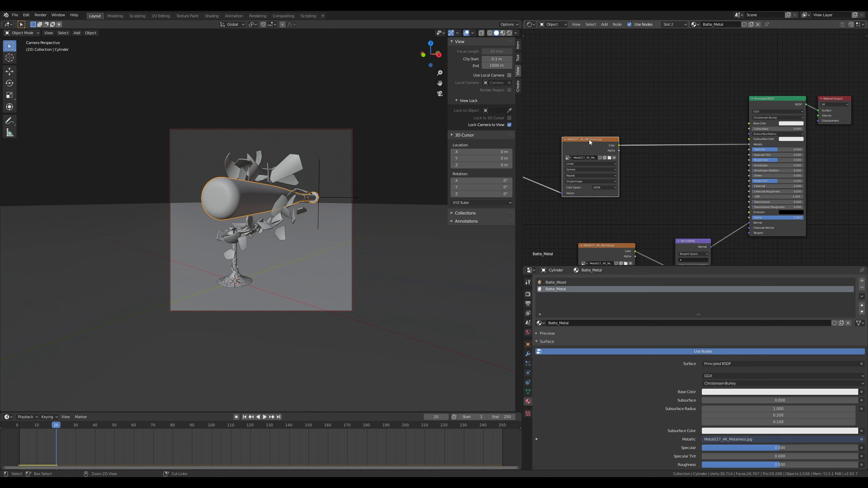
Step: Duplicate the metalness image node, load Metal027_4K_Color.jpg into the copy, and connect its colour to Base Color
key("shift+d")
left_click(591, 80)
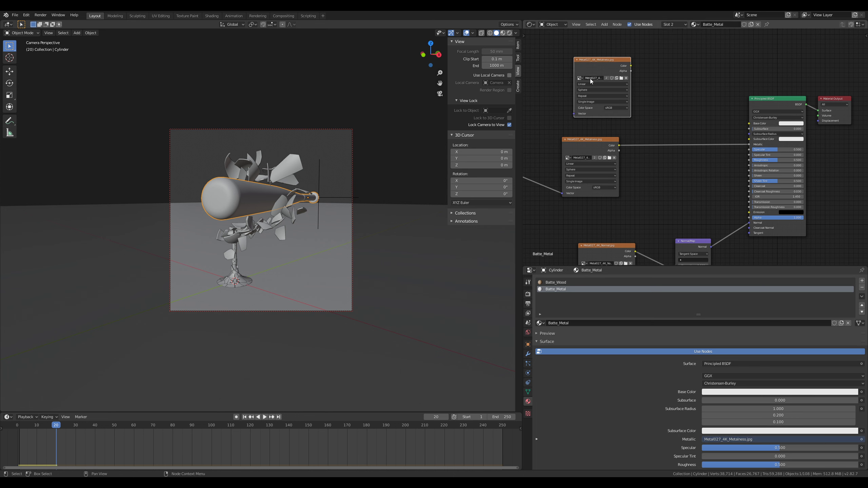
left_click(621, 78)
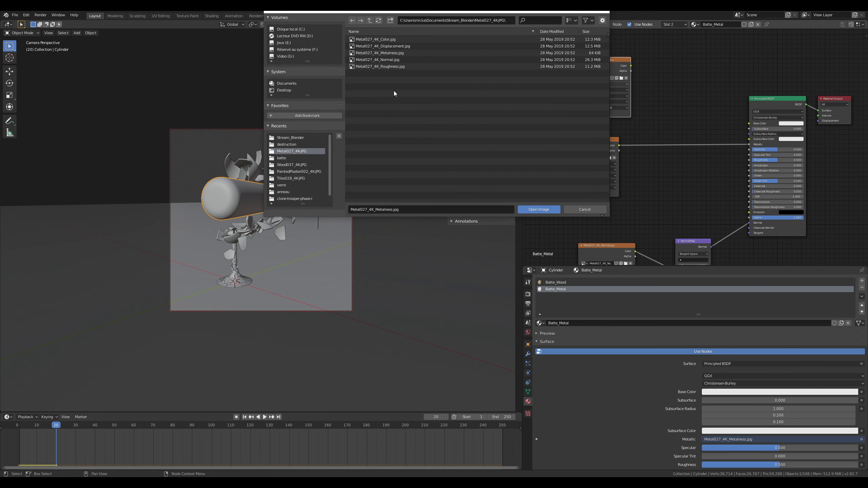
double_click(402, 38)
left_click_drag(631, 66, 749, 123)
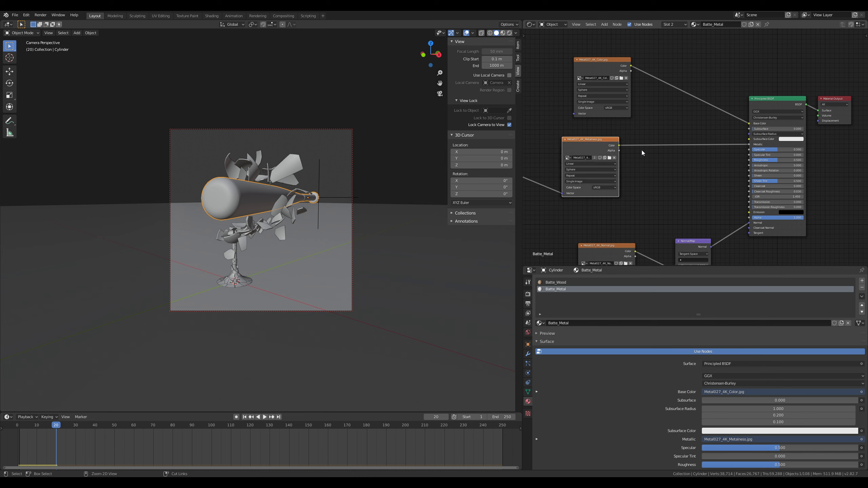
Step: Duplicate the metalness image node again, load Metal027_4K_Roughness.jpg into the copy, and connect its colour to Roughness
key("shift+d")
left_click(686, 185)
left_click(686, 185)
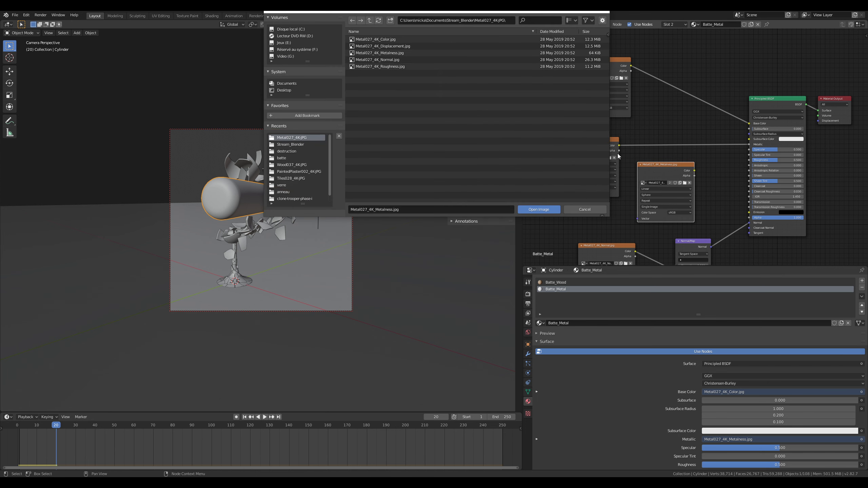
double_click(404, 66)
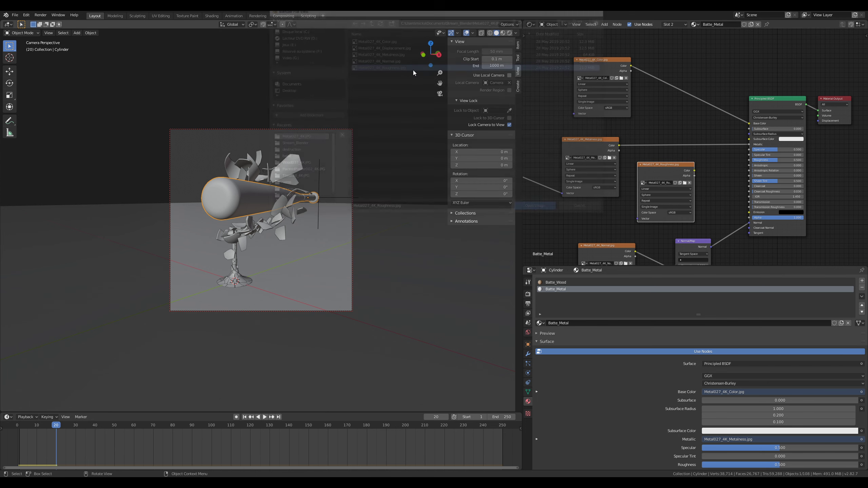
left_click_drag(694, 171, 749, 164)
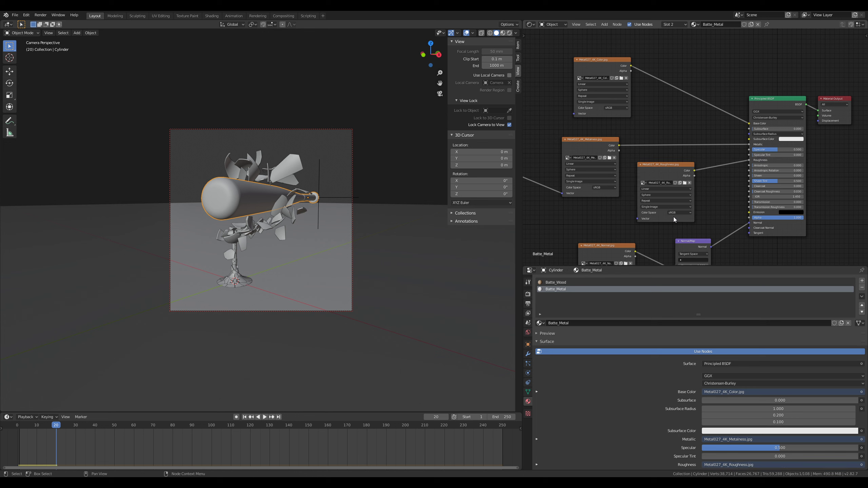
Step: Review the Batte_Metal node links and enlarge the material properties area to show all surface inputs
middle_click_drag(667, 233, 670, 178)
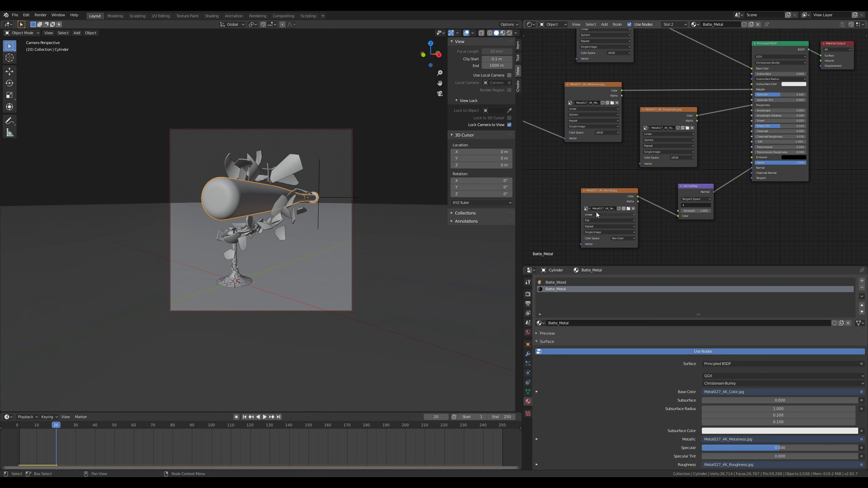
middle_click_drag(595, 170, 604, 201)
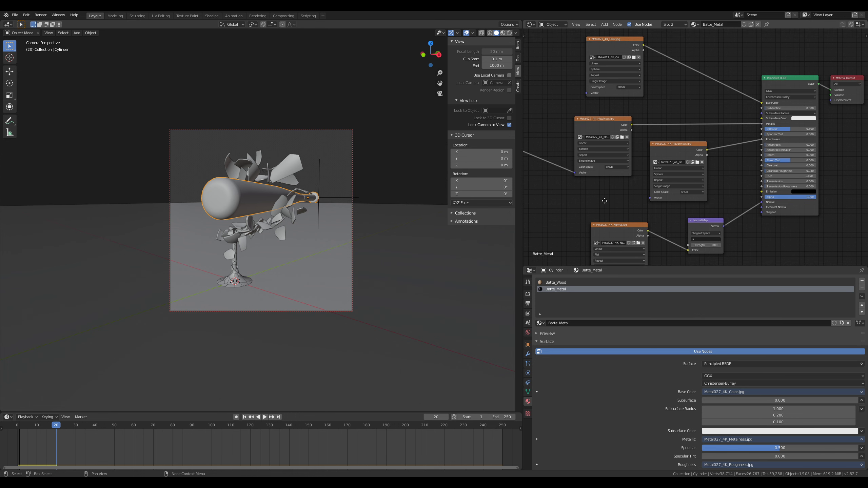
left_click_drag(602, 266, 602, 134)
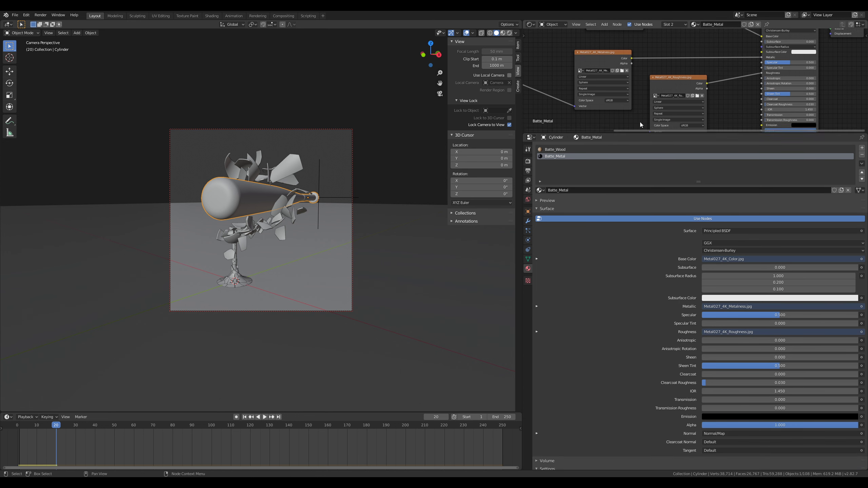
scroll(641, 64, "down", 3)
scroll(619, 86, "up", 1)
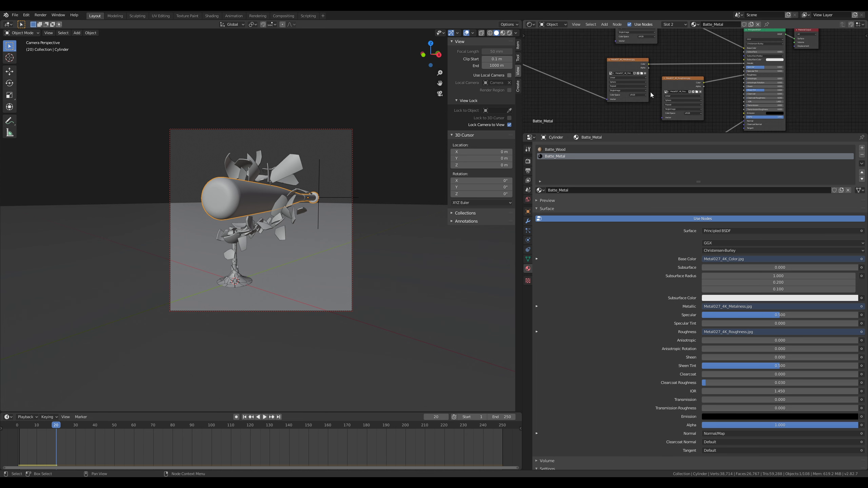
Step: Switch the viewport to rendered shading, then orbit the locked camera and bring it closer to the bat
left_click(507, 34)
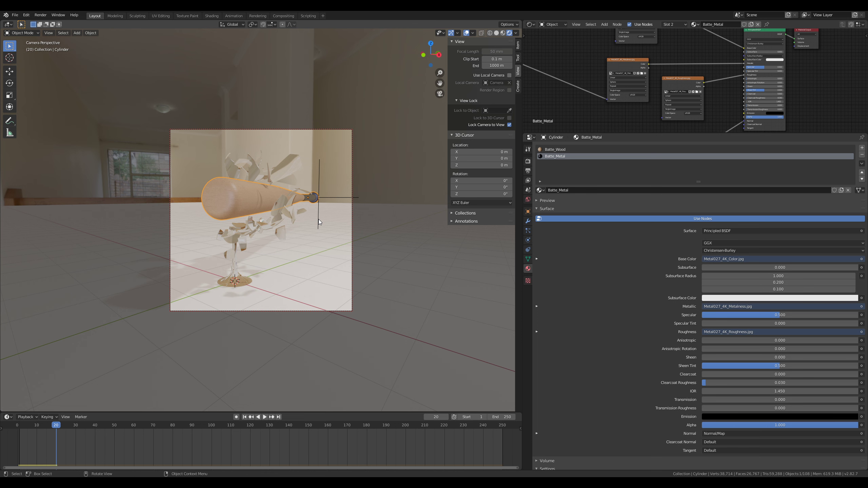
mouse_move(319, 219)
middle_mouse_down()
mouse_move(307, 218)
mouse_move(320, 219)
middle_mouse_up()
scroll(320, 219, "up", 2)
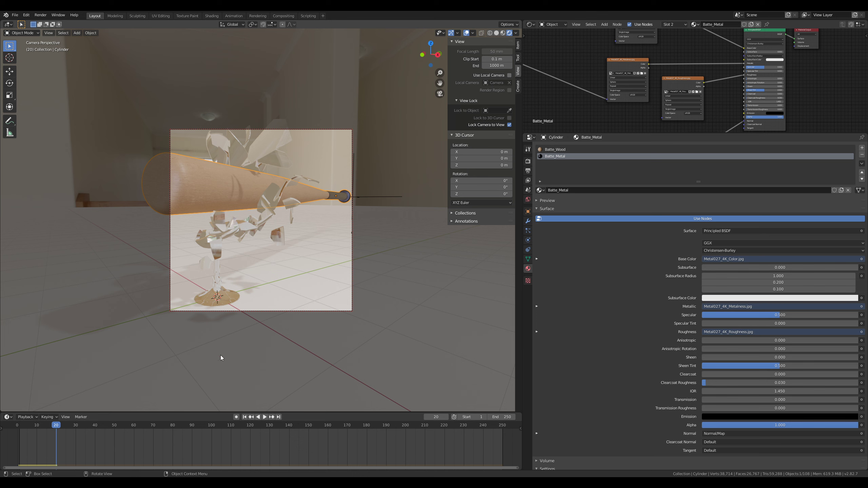
Step: Advance the simulation to frame 21 and orbit the locked camera to a lower, wider angle on the impact
key("space")
left_click_drag(56, 431, 59, 430)
key("shift+Left")
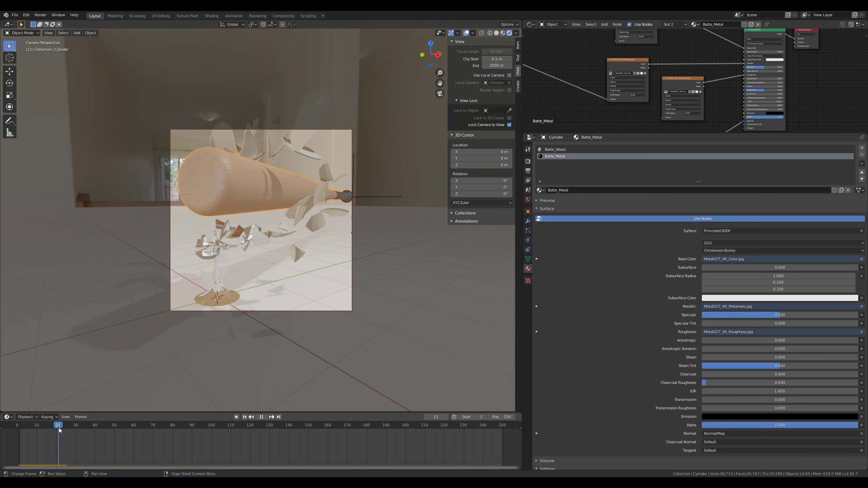
key("space")
middle_click_drag(274, 271, 252, 296)
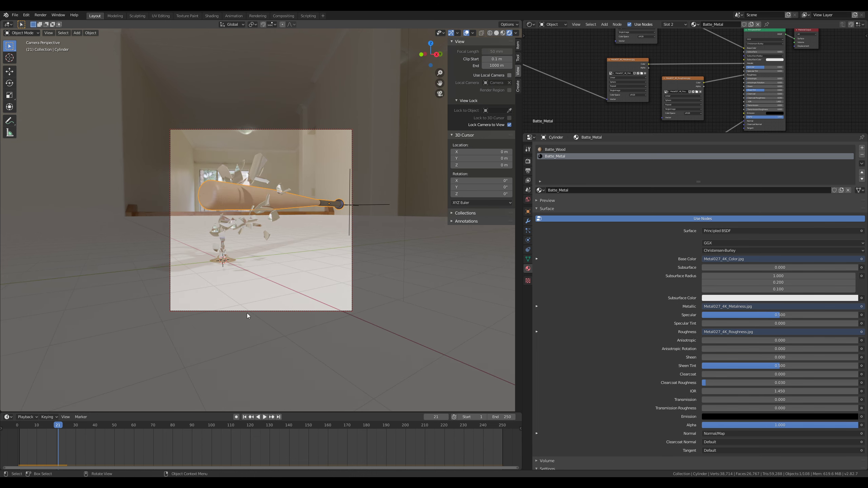
Step: Compare with the finished render in the photo viewer, return to Blender, and bring the camera closer to the bat and glass
left_click(170, 483)
double_click(516, 58)
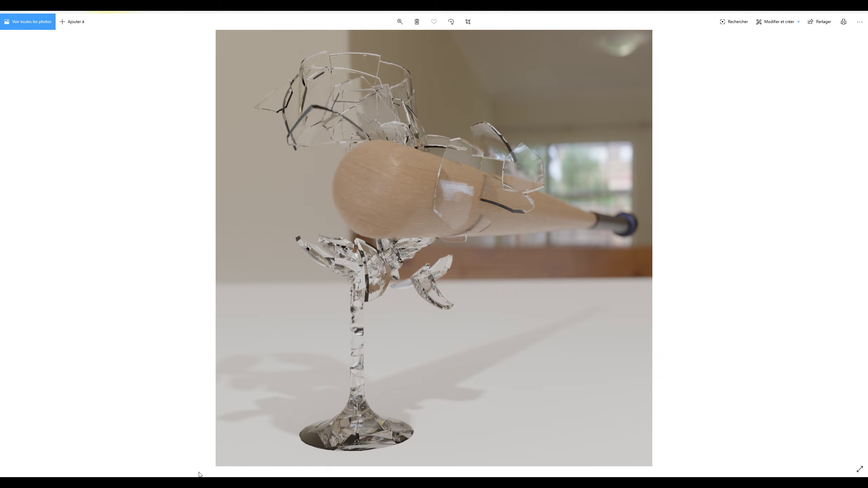
left_click(191, 483)
left_click(266, 469)
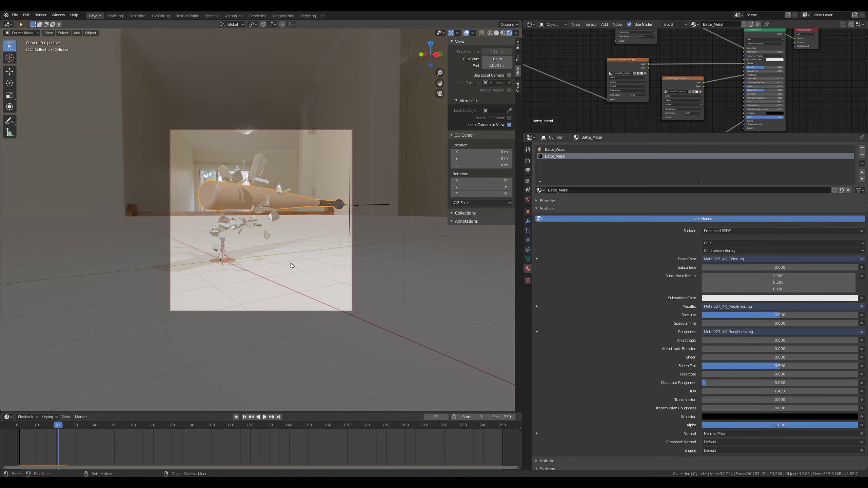
scroll(294, 262, "up", 3)
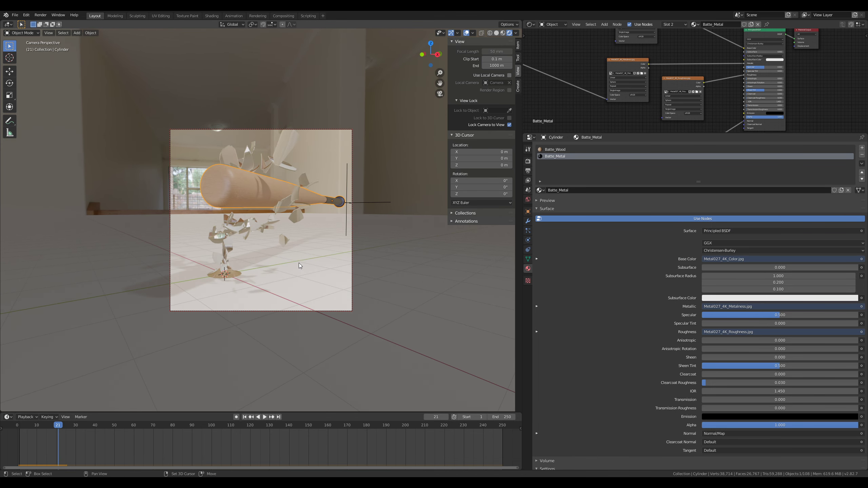
scroll(278, 279, "up", 2)
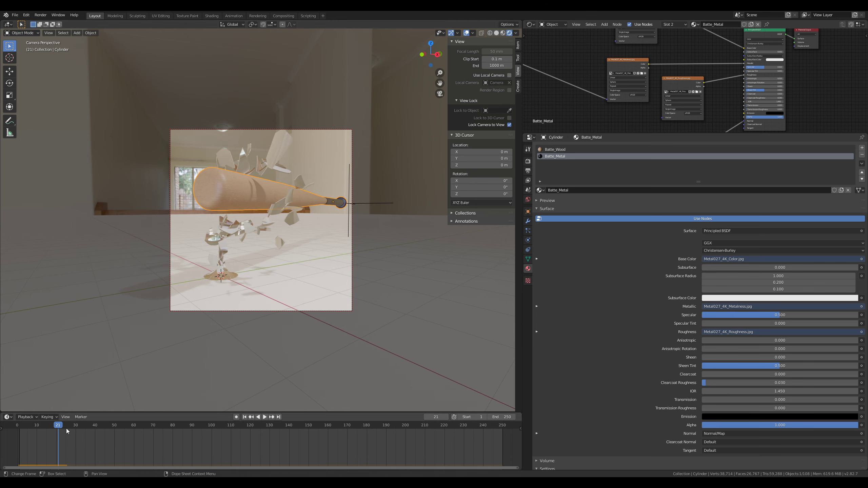
Step: Replay the simulation from frame 0 in the rendered camera view and return the timeline to frame 21
key("shift+Left")
key("space")
left_click(10, 432)
key("space")
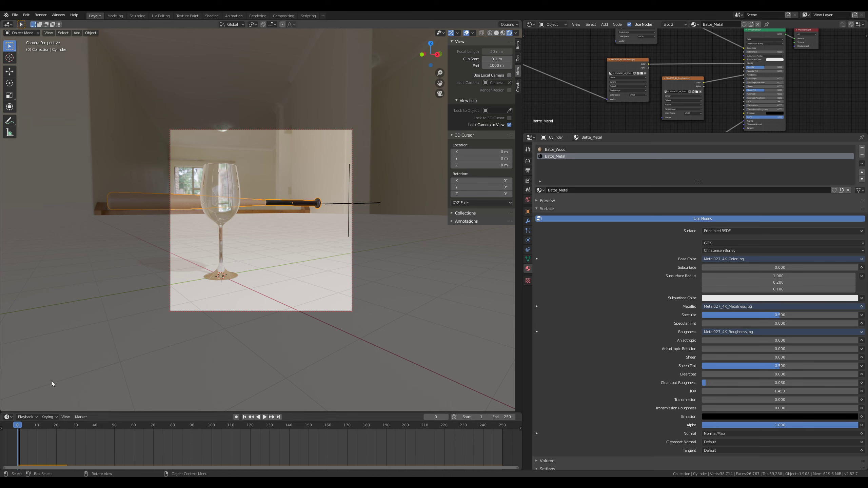
key("space")
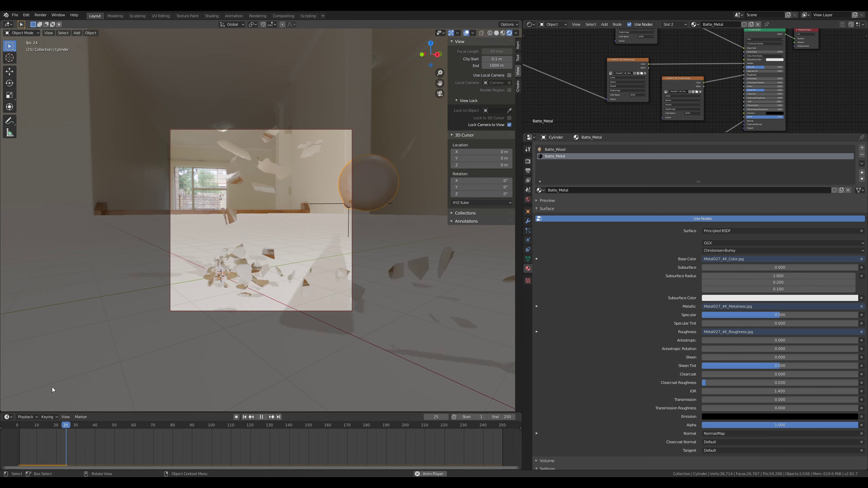
key("space")
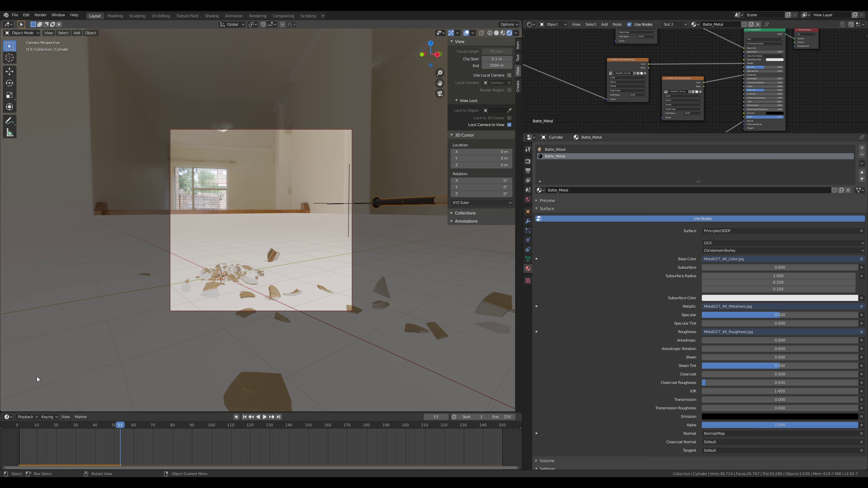
left_click_drag(124, 428, 58, 434)
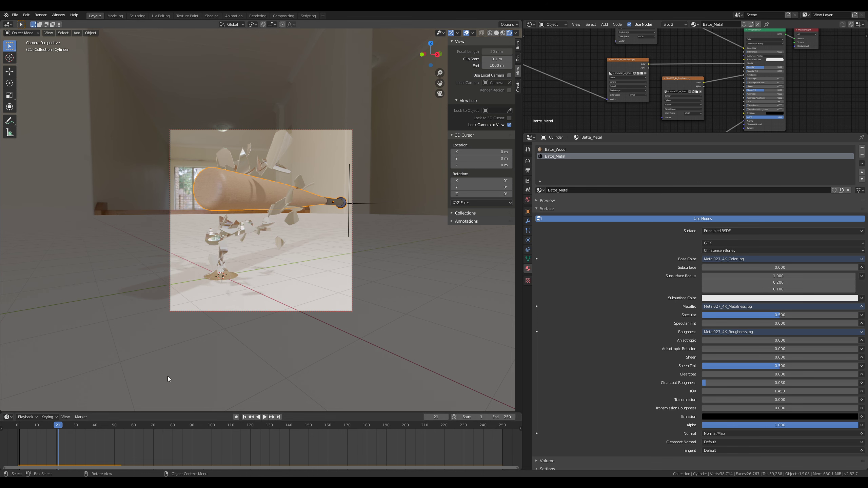
Step: Set the scene's output frame rate to 60 fps
left_click(528, 171)
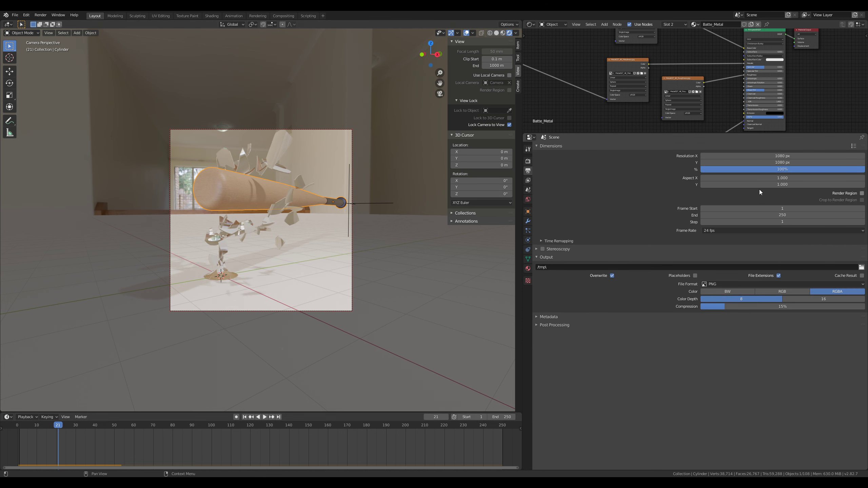
left_click(718, 231)
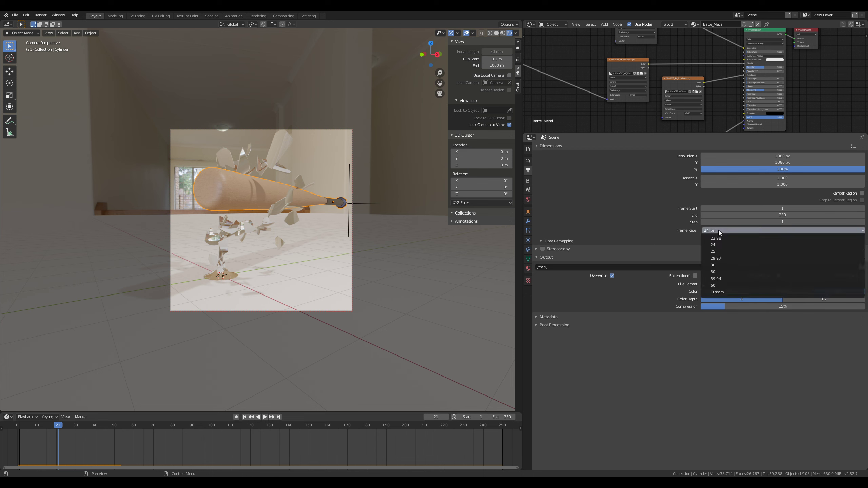
left_click(717, 285)
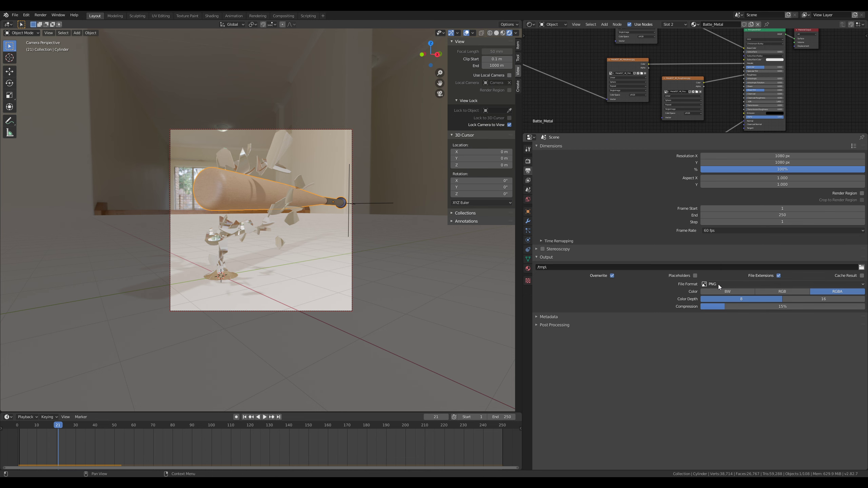
left_click(712, 233)
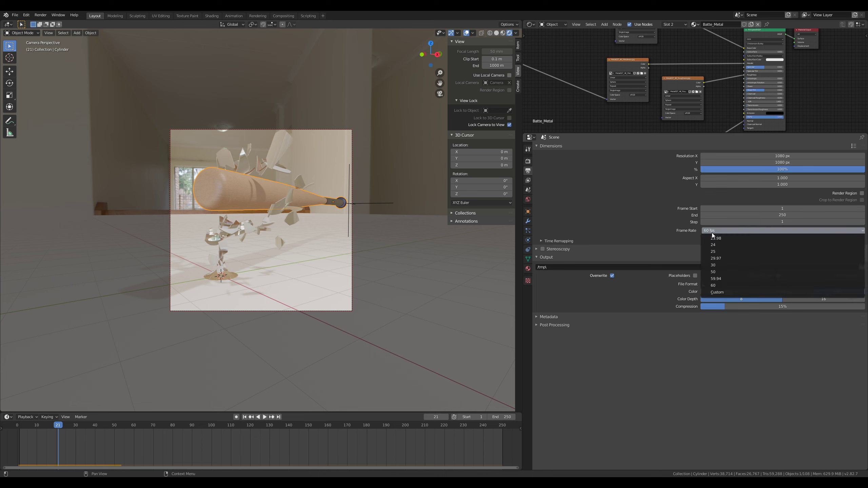
left_click(712, 233)
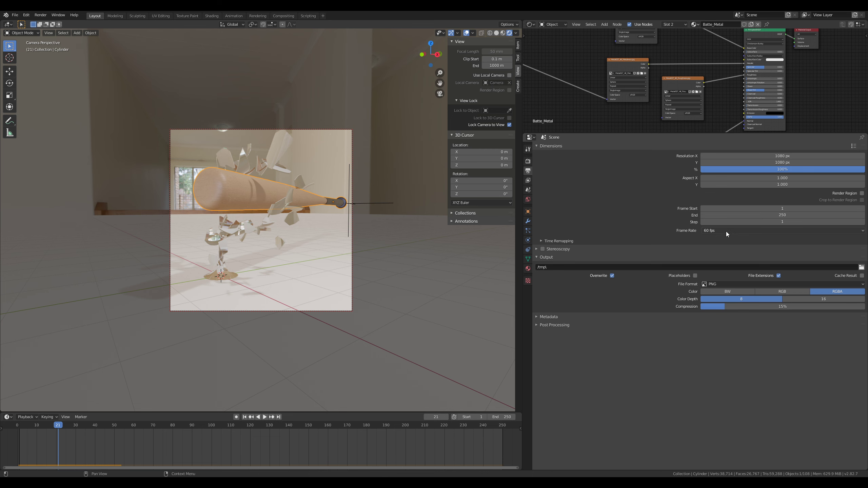
Step: Slow the animation down with time remapping by setting the New value to 500
left_click(539, 240)
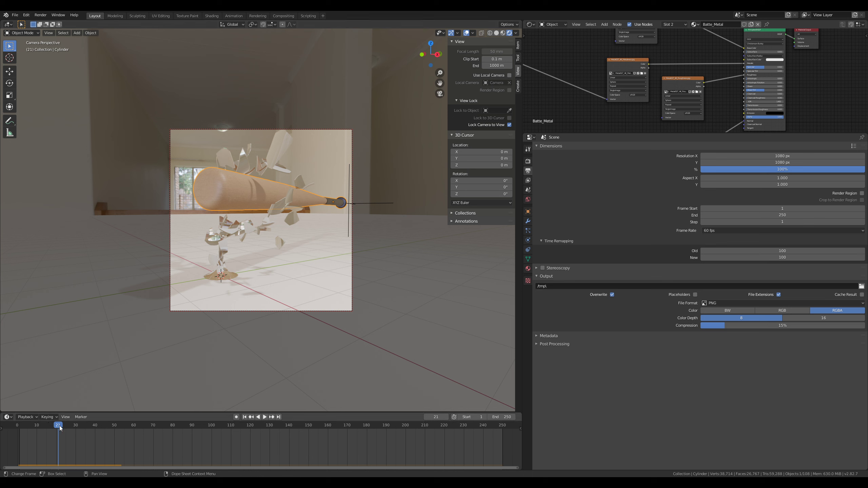
mouse_move(57, 426)
left_mouse_down()
mouse_move(68, 428)
mouse_move(56, 431)
left_mouse_up()
key("space")
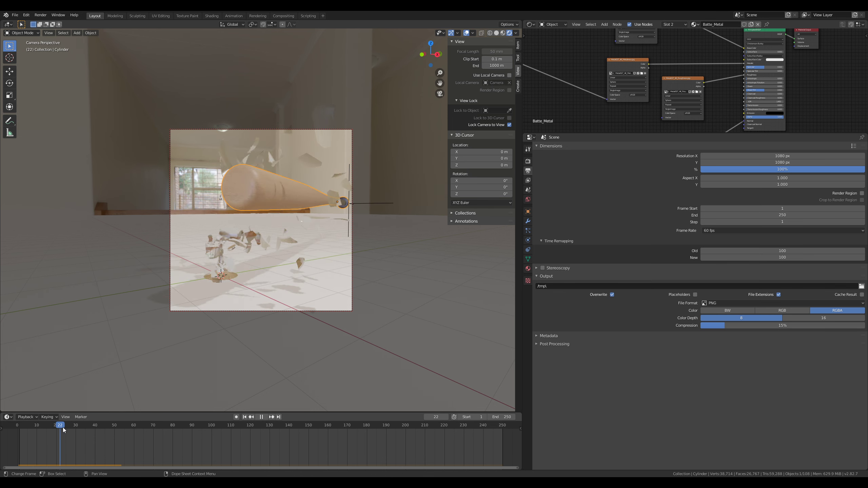
key("Escape")
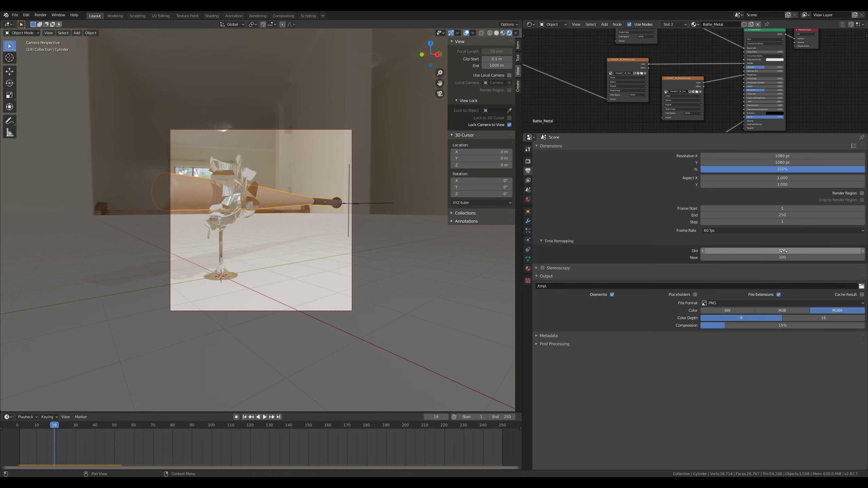
left_click(769, 257)
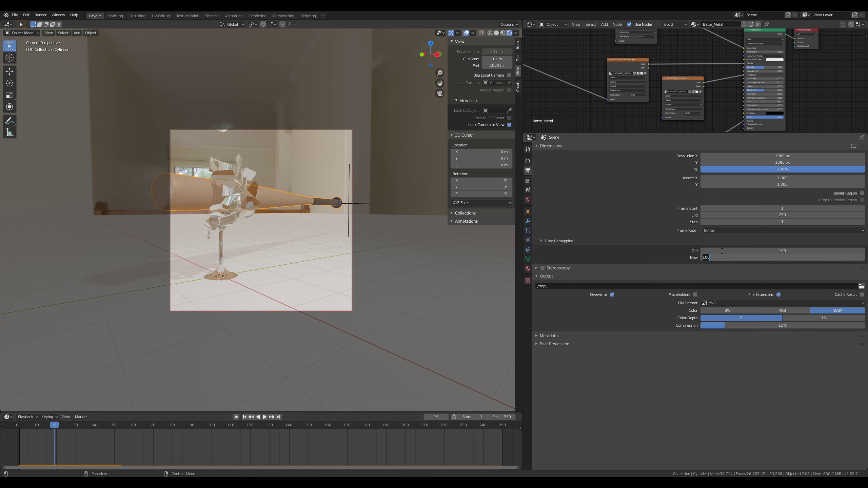
type("500")
key("Return")
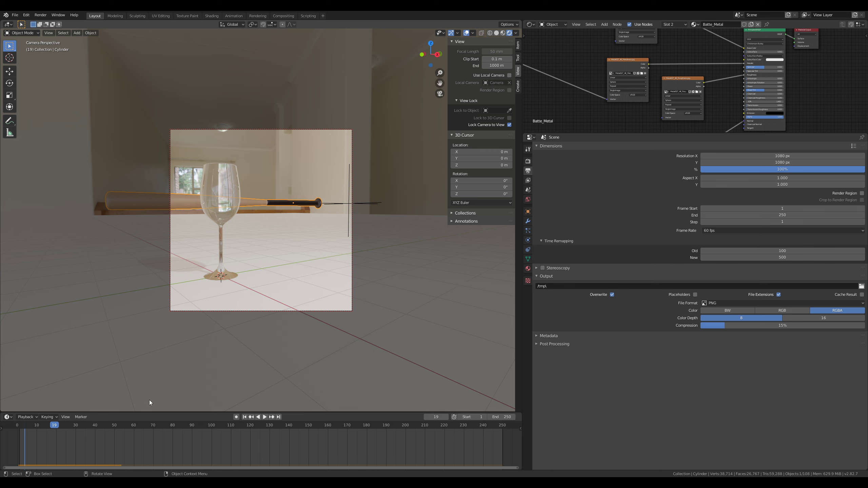
Step: Play the slowed simulation, stop the timeline at frame 102, and slightly orbit the locked camera around the impact
key("space")
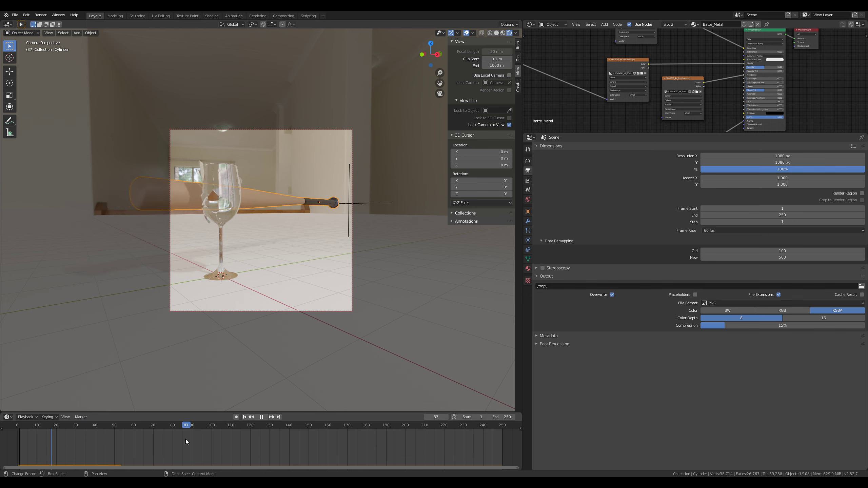
left_click_drag(222, 439, 216, 477)
middle_click_drag(333, 258, 336, 259)
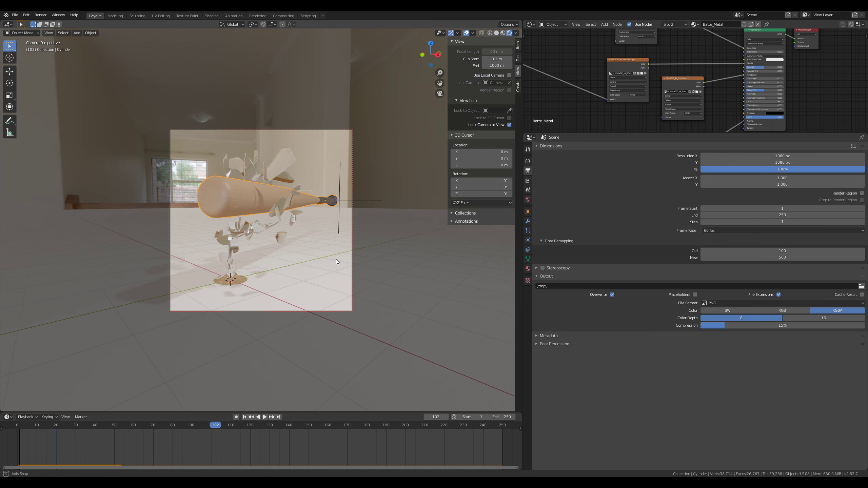
mouse_move(214, 426)
left_mouse_down()
mouse_move(236, 427)
mouse_move(207, 426)
mouse_move(216, 428)
left_mouse_up()
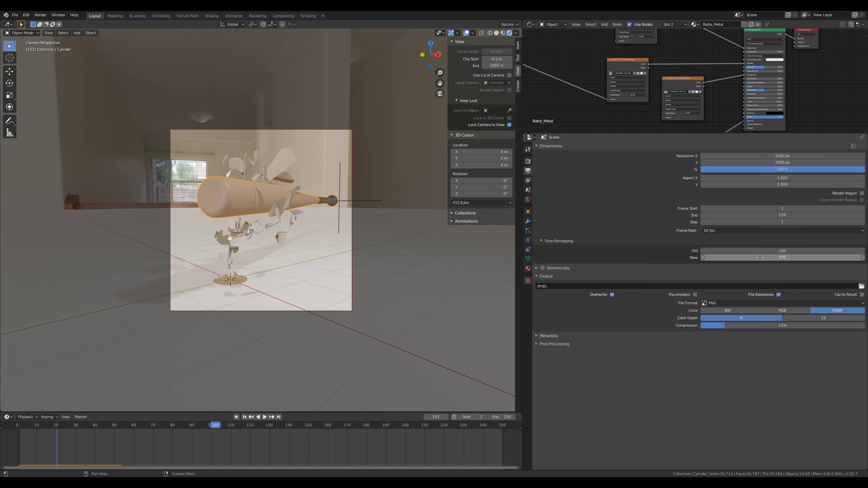
Step: Change the scene's render engine to Cycles
left_click(528, 162)
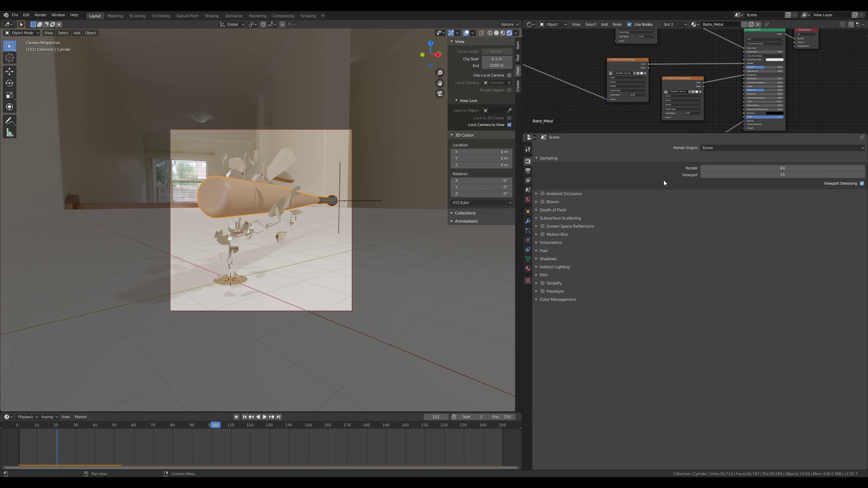
left_click(717, 147)
left_click(720, 172)
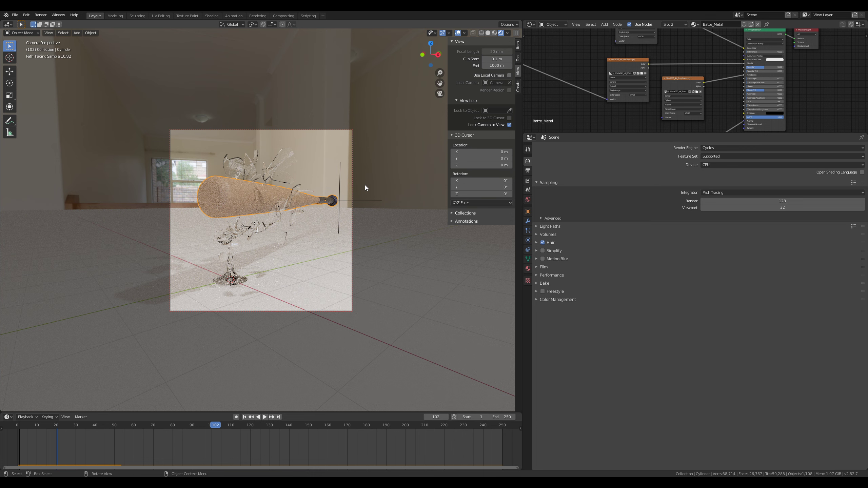
Step: Show the viewport in material preview shading, with the camera unlocked from the view and its frame fitted to the viewport
key("z")
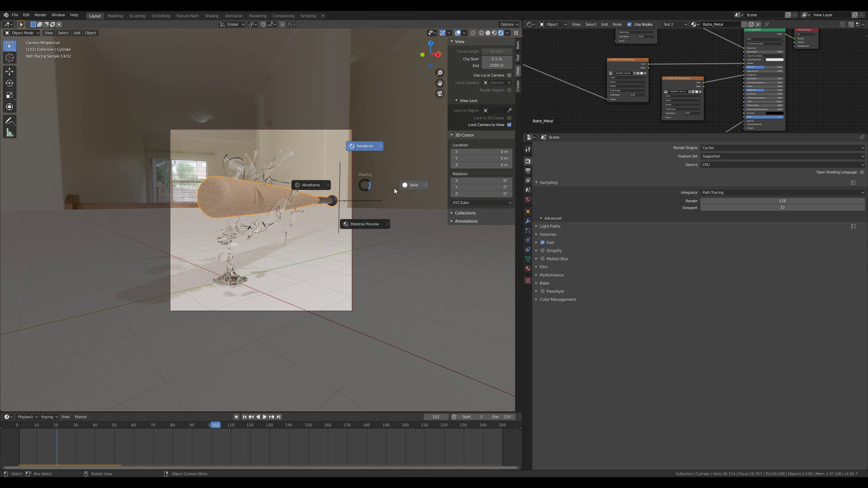
left_click(419, 188)
left_click(503, 33)
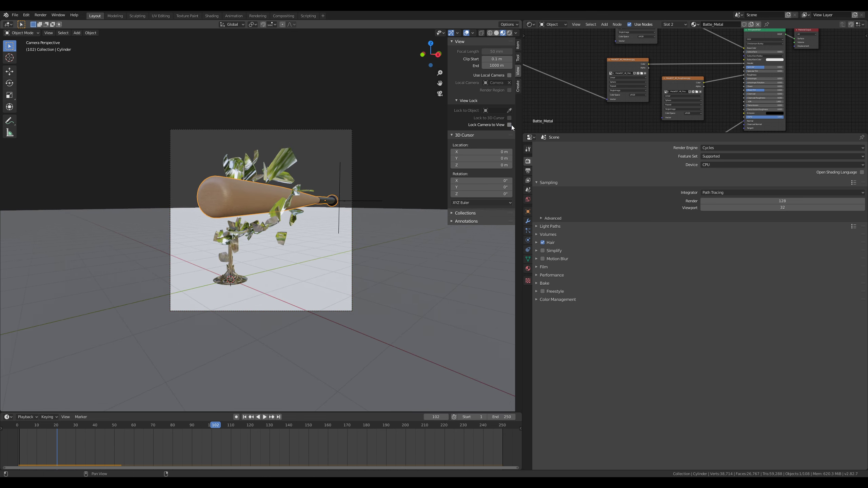
key("Home")
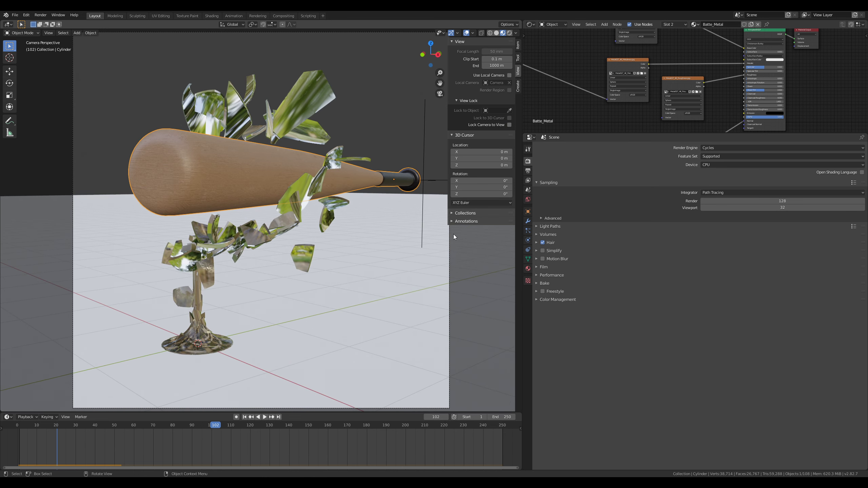
Step: Enable Cycles motion blur and set its shutter to 1.00
left_click(528, 171)
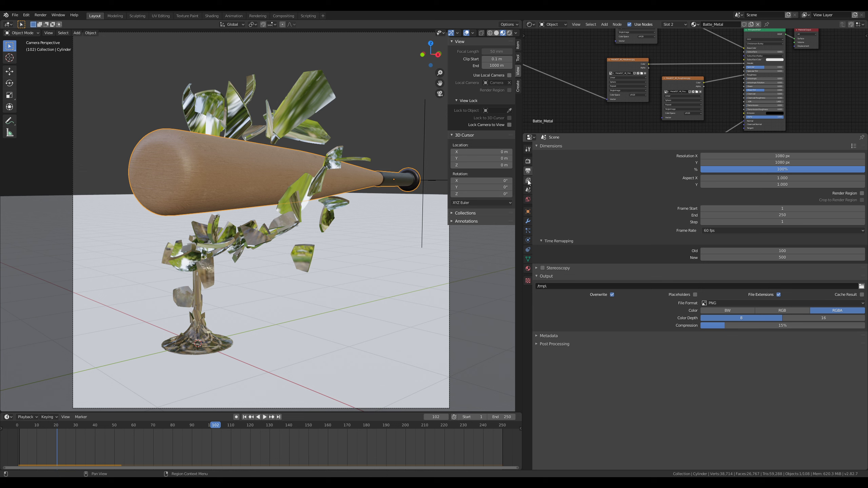
left_click(528, 180)
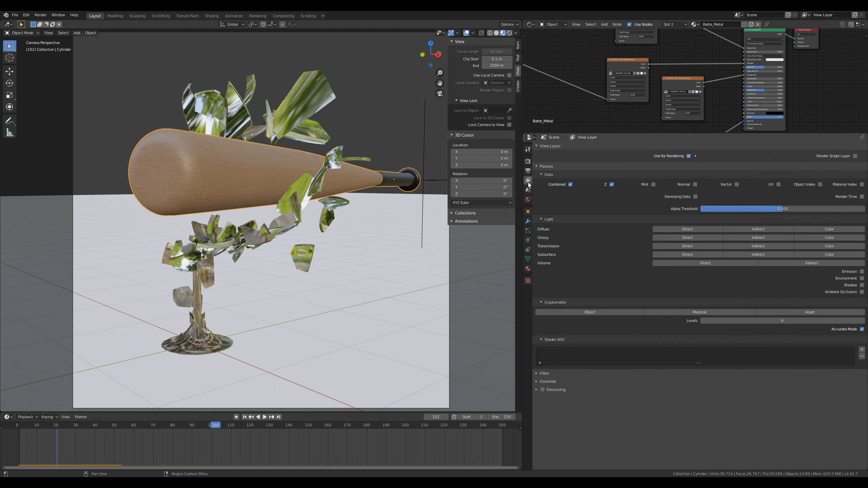
left_click(528, 162)
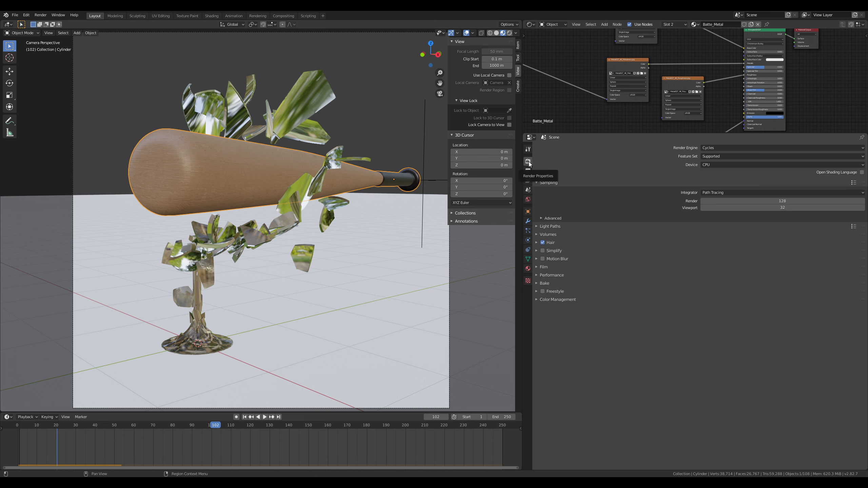
left_click(536, 258)
left_click(543, 258)
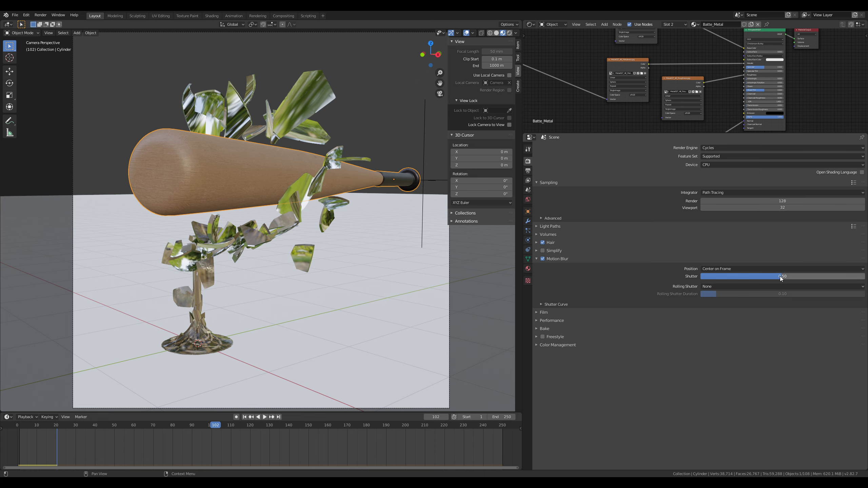
left_click_drag(781, 277, 864, 277)
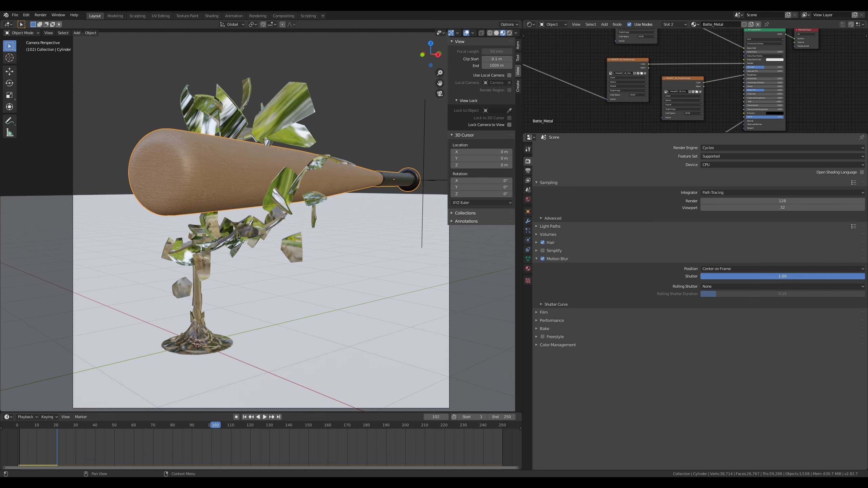
Step: Preview the impact in rendered shading, then switch the viewport to solid shading
left_click(509, 34)
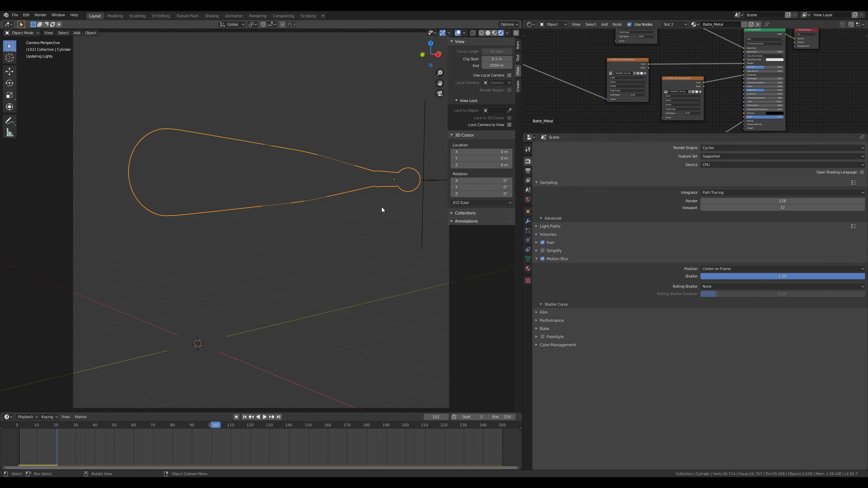
key("z")
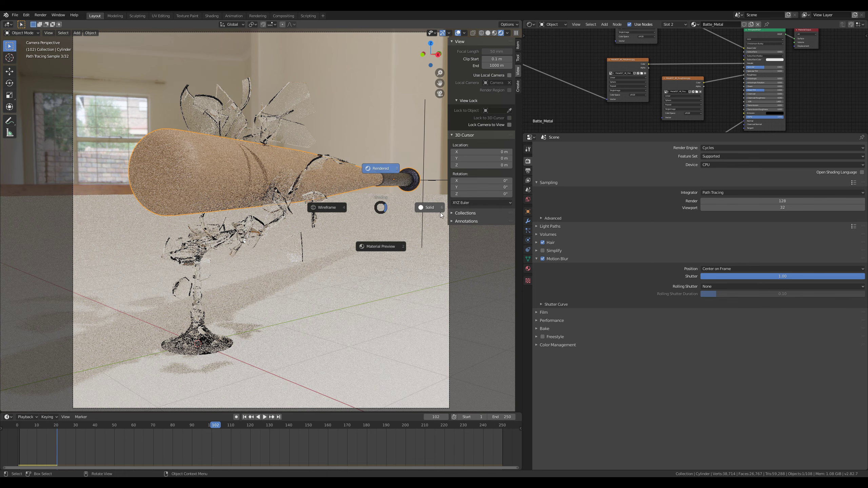
left_click(441, 214)
Step: Cancel a full-size test render of frame 102 and set the output resolution percentage to 50%
left_click(528, 171)
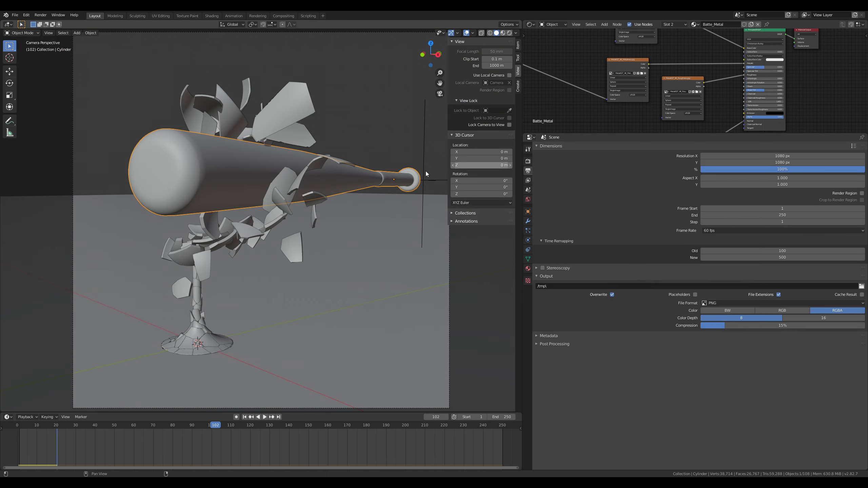
key("F12")
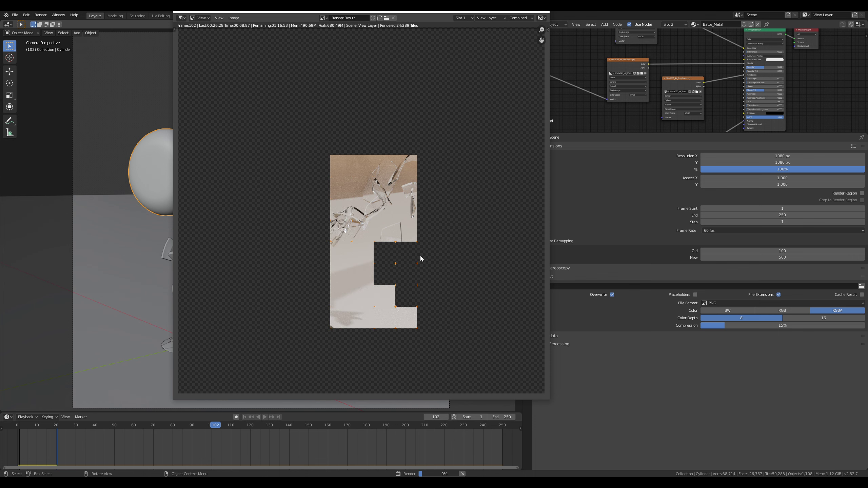
key("Escape")
left_click(773, 169)
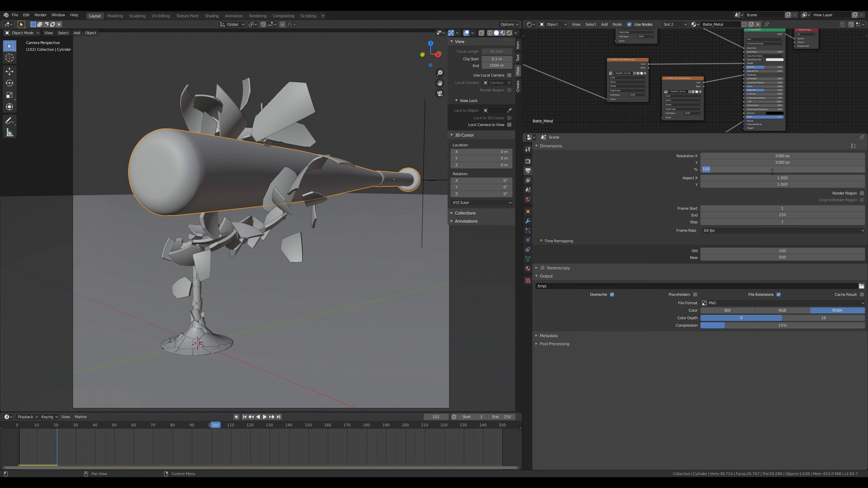
type("50")
key("Return")
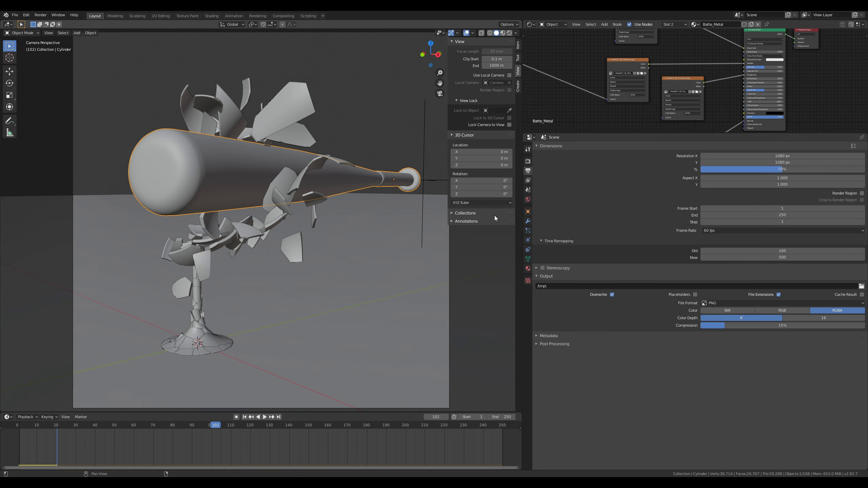
Step: Run a half-resolution test render of frame 102, then cancel it and close the render window
key("F12")
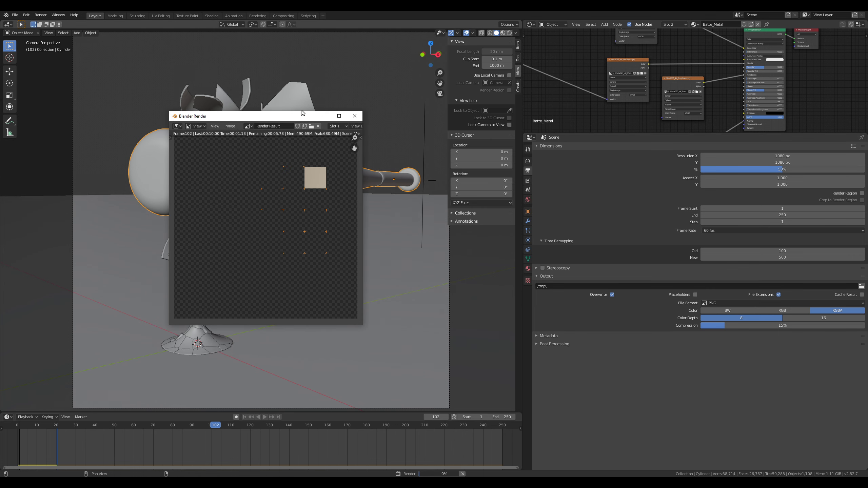
left_click_drag(270, 115, 301, 113)
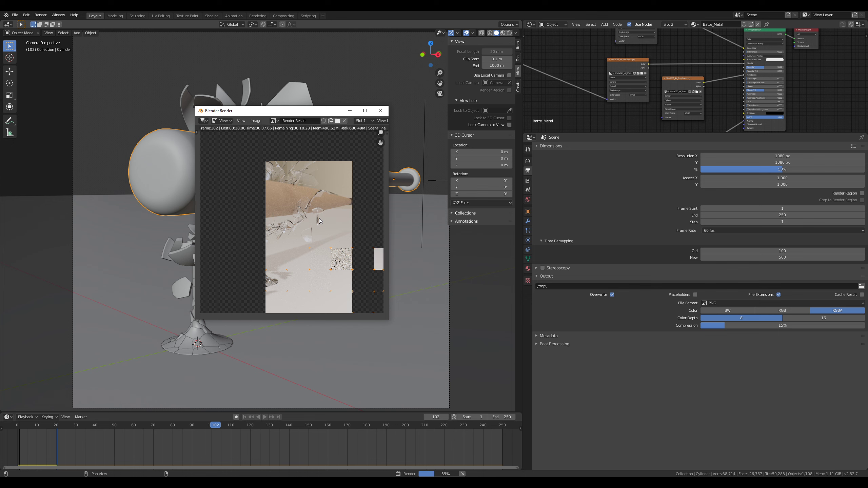
key("Escape")
key("Escape")
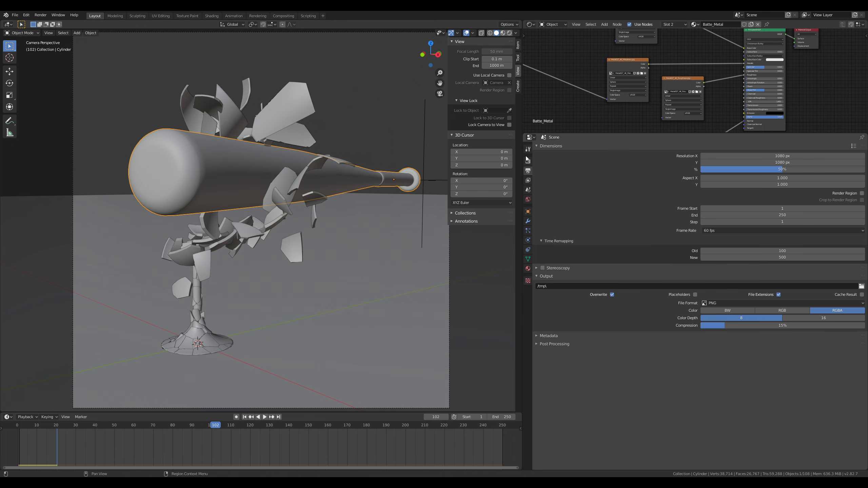
Step: Set the Cycles render device to GPU Compute
left_click(528, 149)
left_click(528, 160)
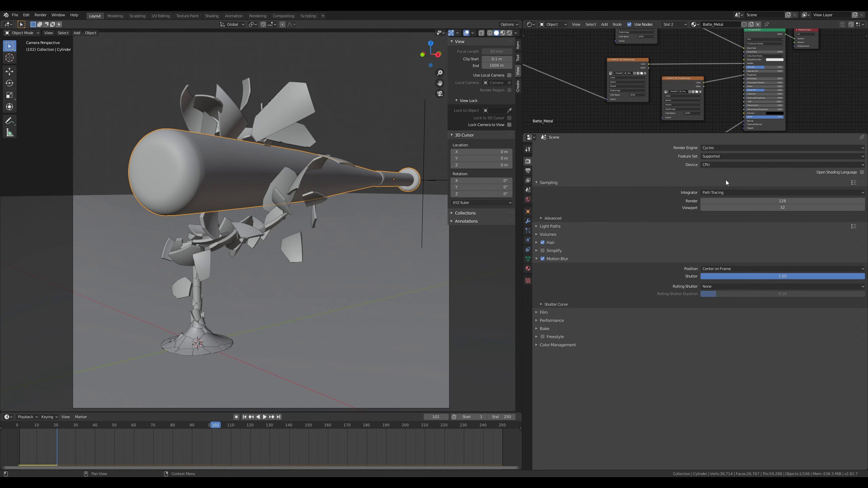
left_click(714, 164)
left_click(716, 178)
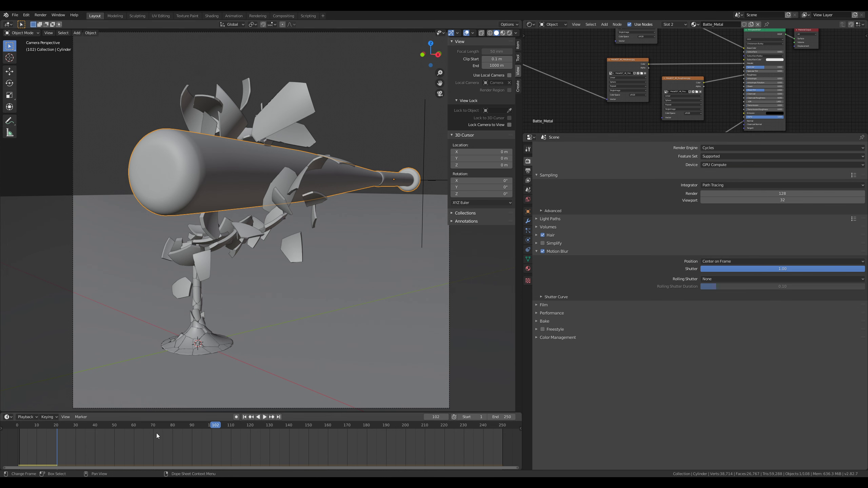
Step: Play the shatter simulation from the first frame, then set the current frame to 103 at the moment of impact
key("shift+Left")
key("space")
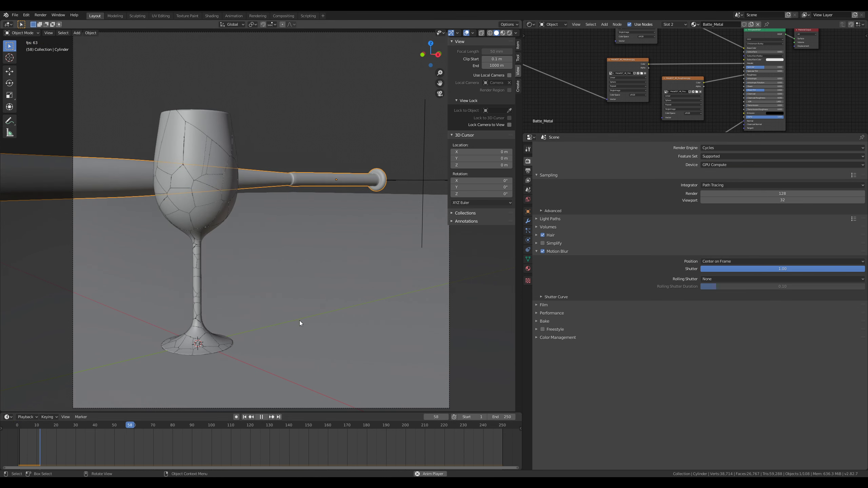
key("space")
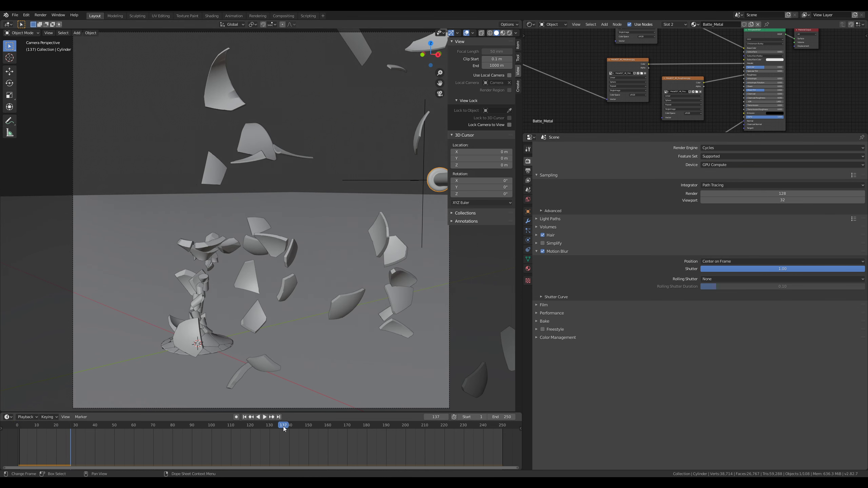
left_click_drag(285, 427, 216, 433)
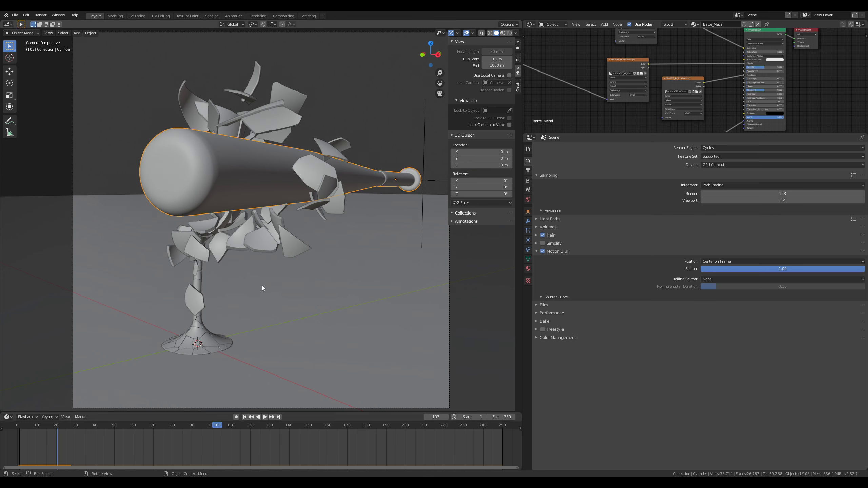
Step: Run a test render of frame 103, then check the frame briefly in rendered shading before returning to solid shading
key("F12")
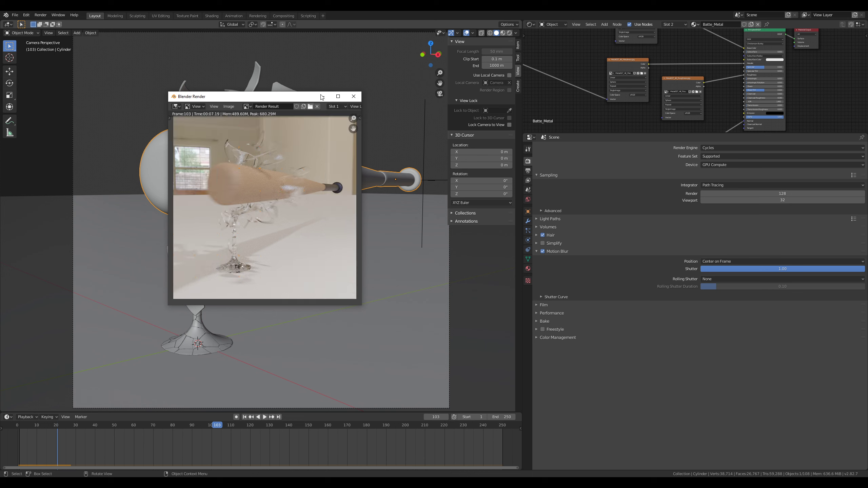
left_click(354, 96)
left_click(509, 33)
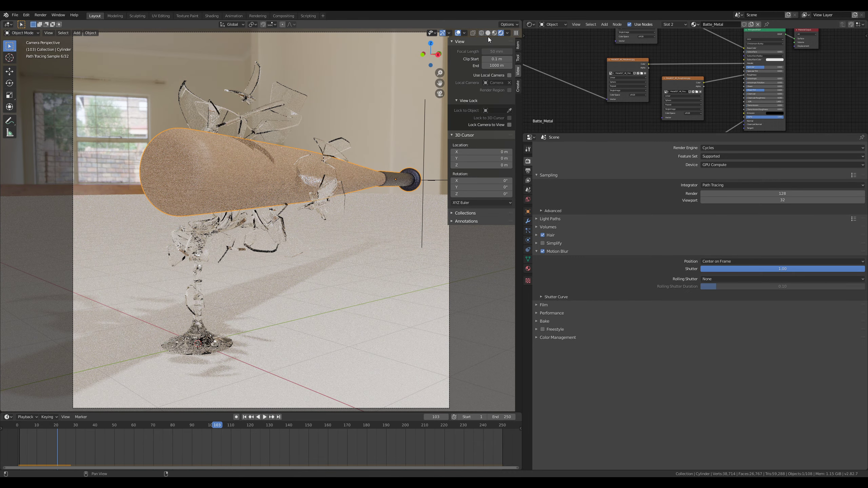
left_click(489, 33)
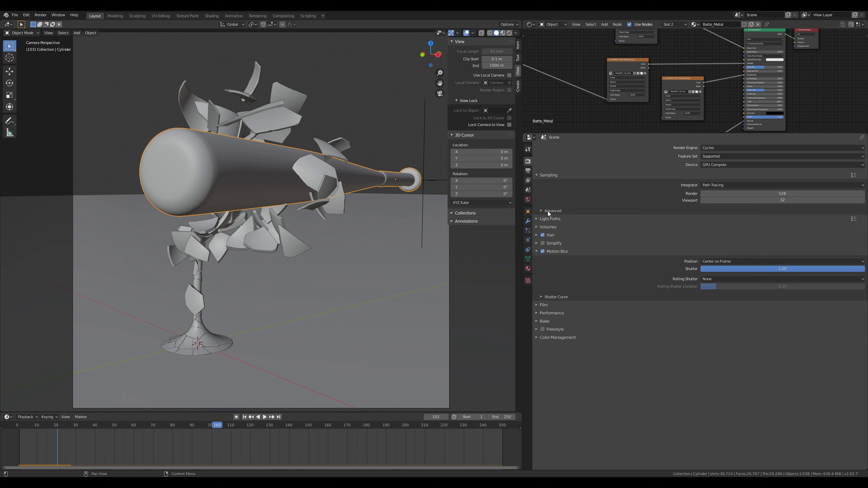
Step: Set the motion blur shutter to 0.20
left_click(527, 170)
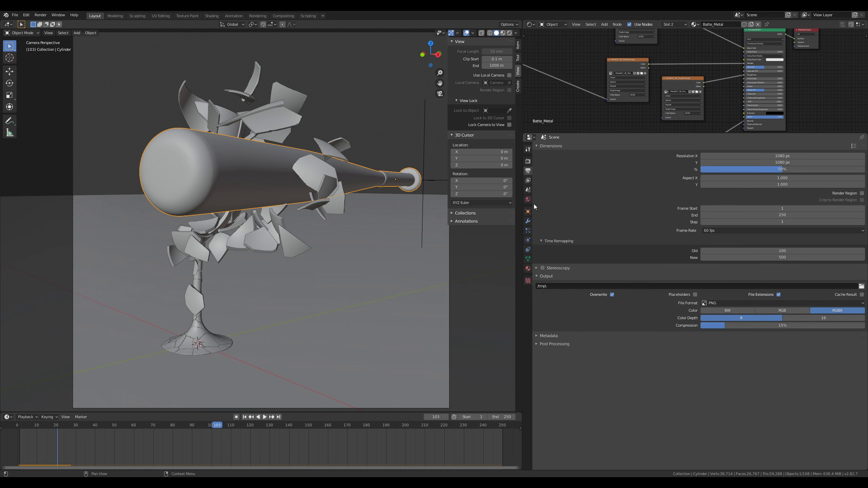
left_click(528, 161)
left_click(746, 269)
type("0.2")
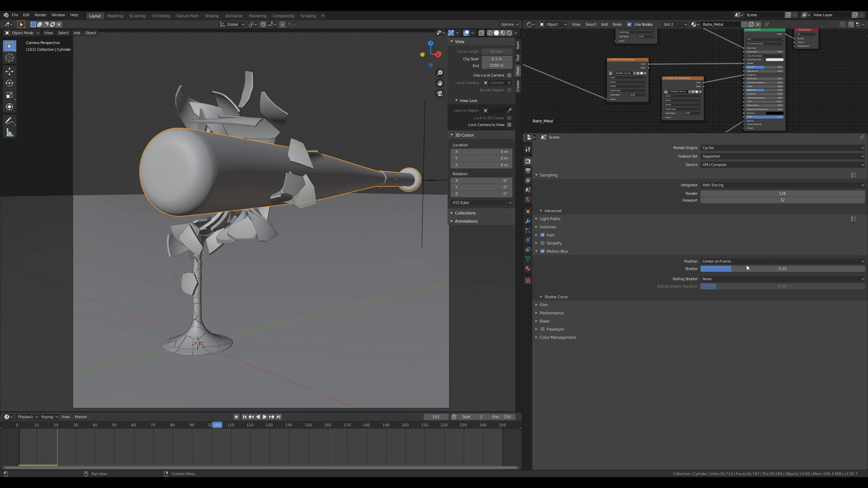
key("Return")
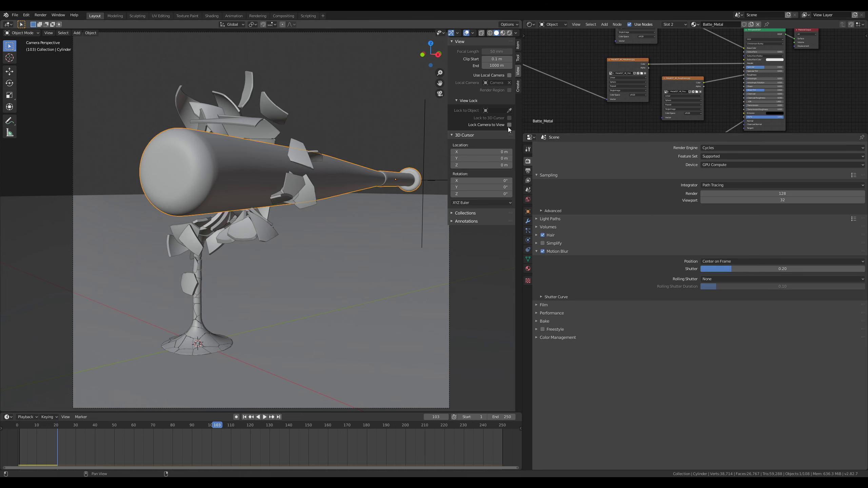
Step: Switch the viewport to material preview shading and enable depth of field on the camera
left_click(503, 33)
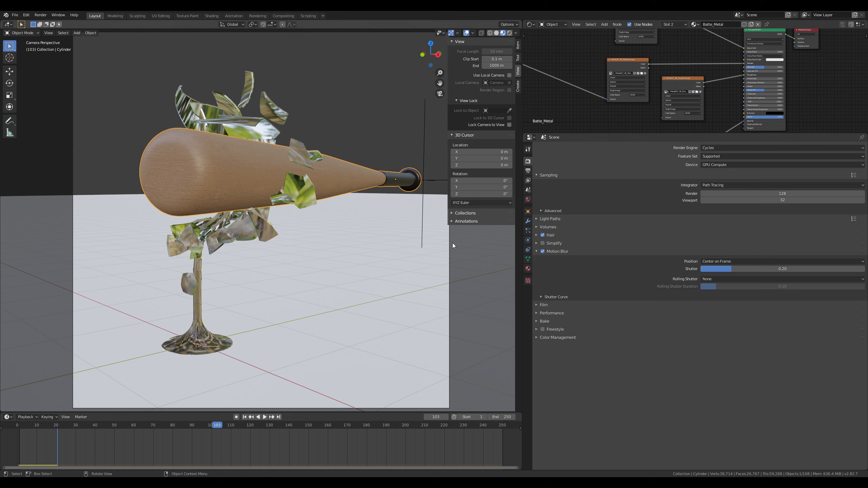
left_click(450, 265)
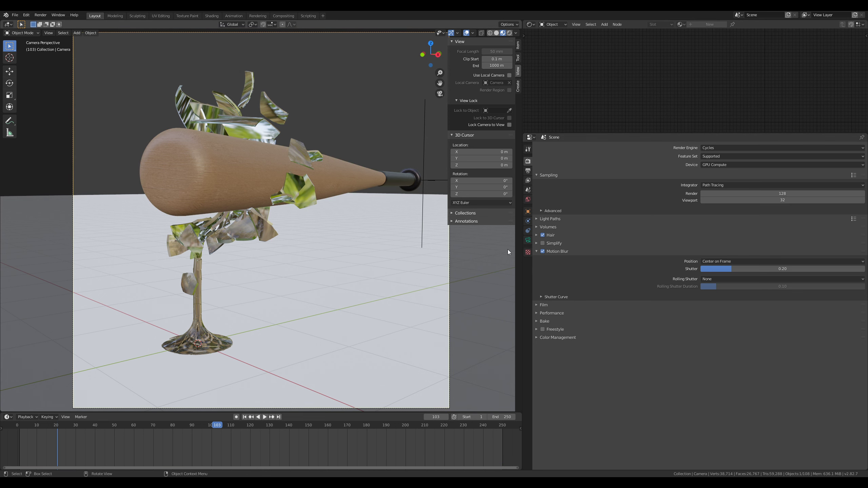
left_click(527, 242)
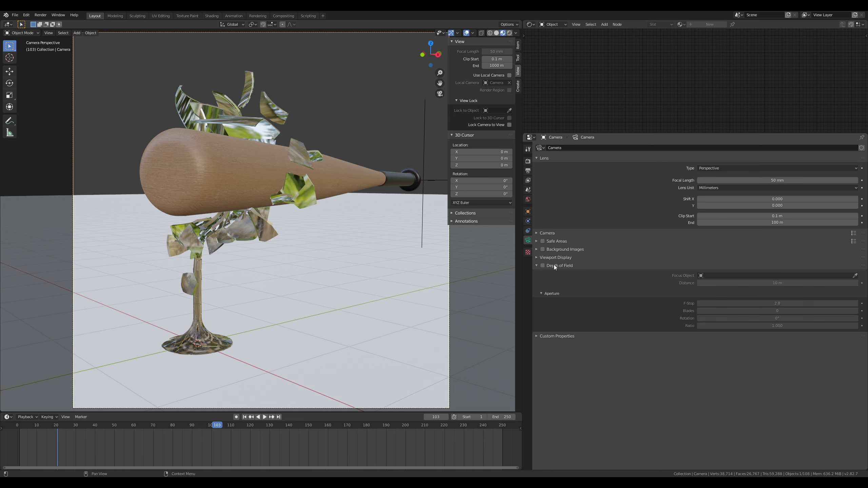
left_click(542, 265)
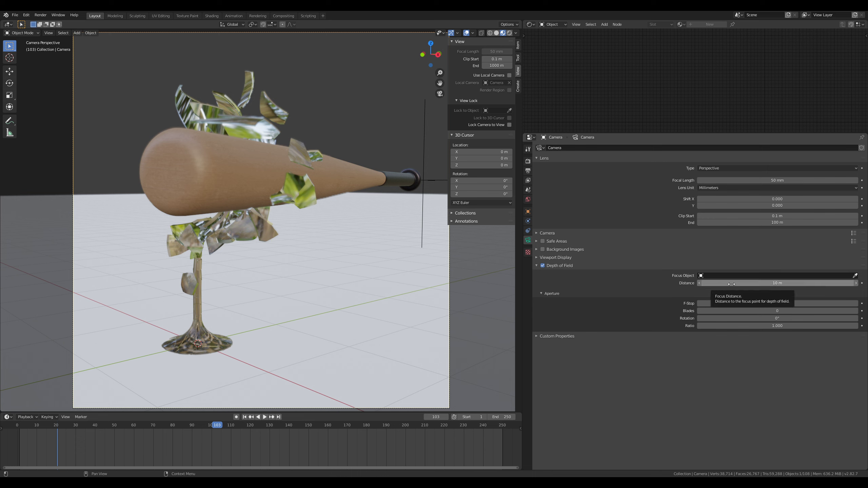
Step: Set the camera's focus distance to 4 m and its aperture F-Stop to 1.0
left_click_drag(738, 284, 673, 283)
left_click_drag(733, 284, 734, 285)
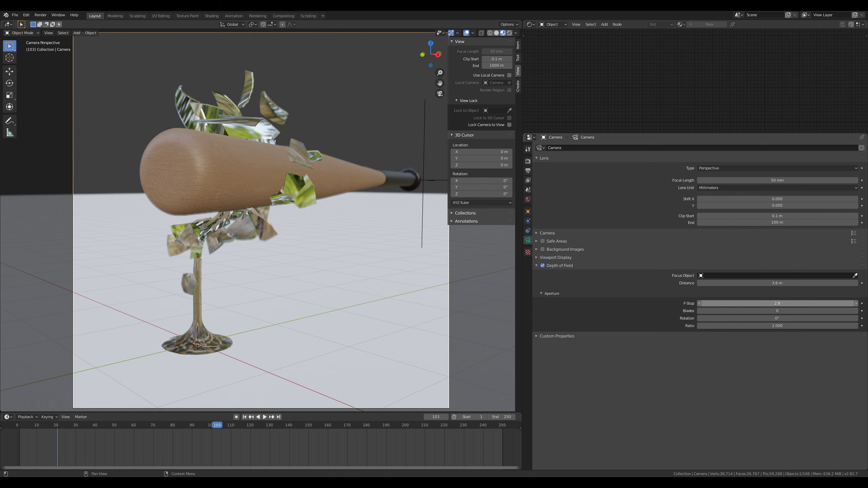
left_click_drag(777, 303, 741, 304)
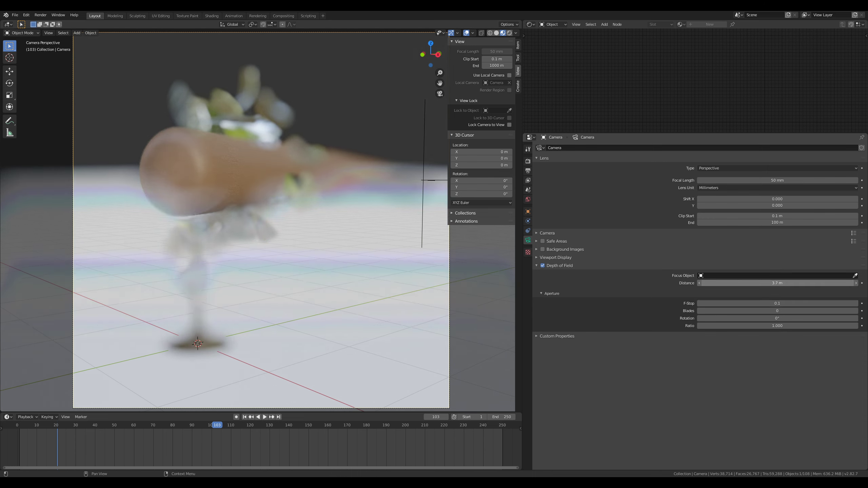
left_click_drag(777, 283, 778, 303)
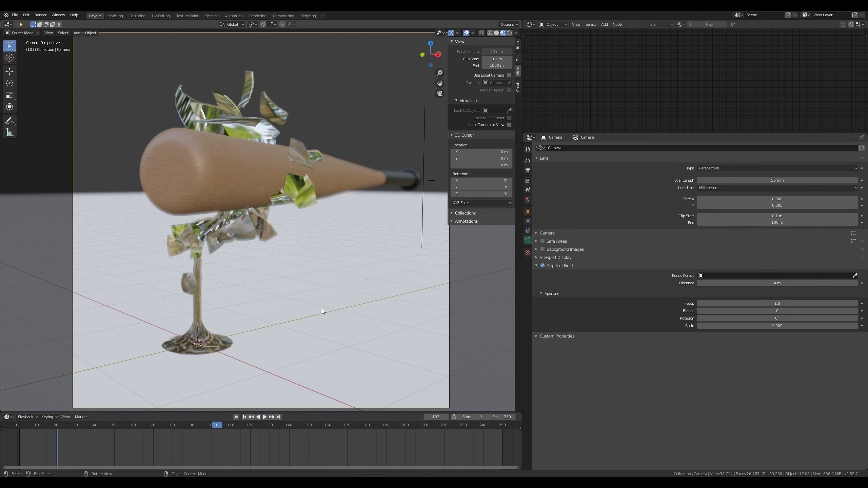
Step: Switch to Paint and draw a long horizontal timeline arrow across the canvas with the pencil
key("super")
type("paint")
key("Return")
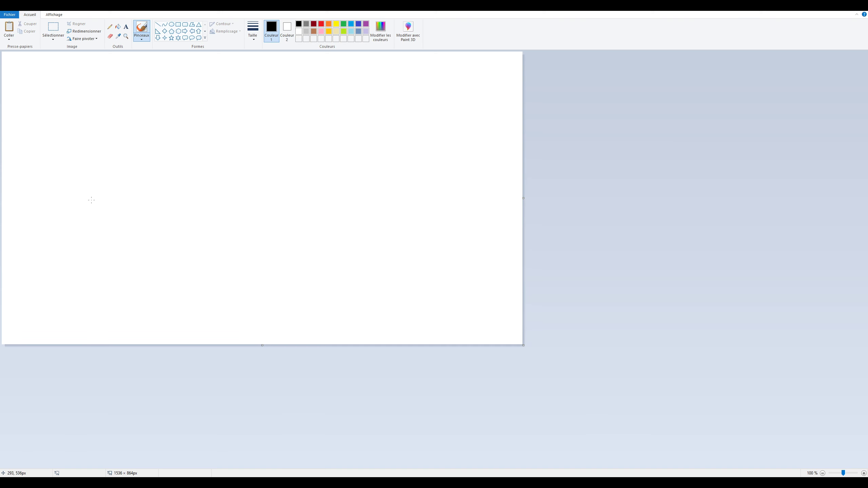
left_click(110, 27)
mouse_move(57, 145)
left_mouse_down()
mouse_move(377, 141)
mouse_move(369, 147)
left_mouse_up()
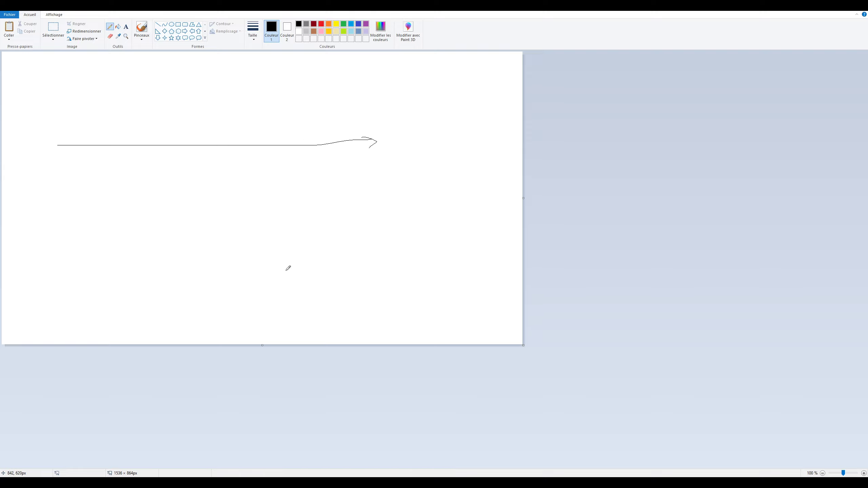
Step: Add frame ticks to the timeline sketch, label the central one 100, and mark the following interval with a brace labelled F
mouse_move(203, 141)
left_mouse_down()
mouse_move(197, 189)
mouse_move(221, 184)
left_mouse_up()
left_click_drag(137, 144, 137, 150)
left_click_drag(263, 143, 261, 151)
left_click_drag(207, 125, 264, 127)
mouse_move(231, 102)
left_mouse_down()
mouse_move(230, 109)
mouse_move(241, 101)
left_mouse_up()
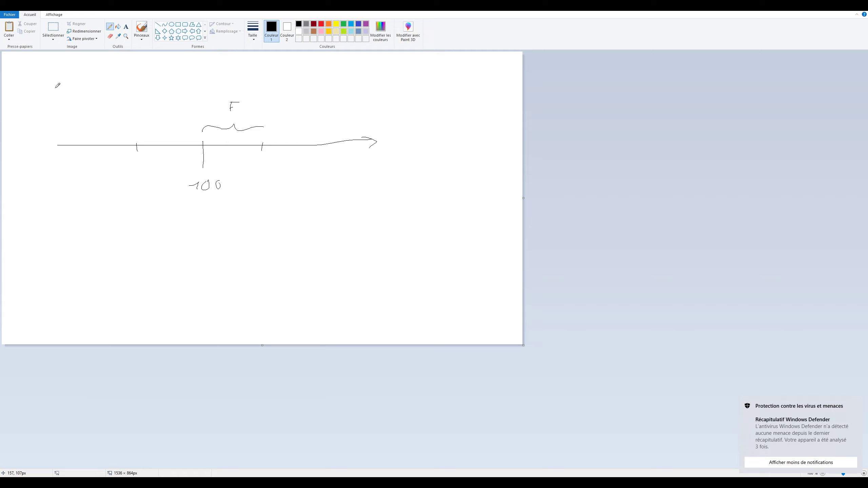
Step: Draw a second horizontal line above the timeline sketch and add strokes pointing down onto it
left_click_drag(55, 88, 372, 88)
left_click_drag(233, 60, 230, 93)
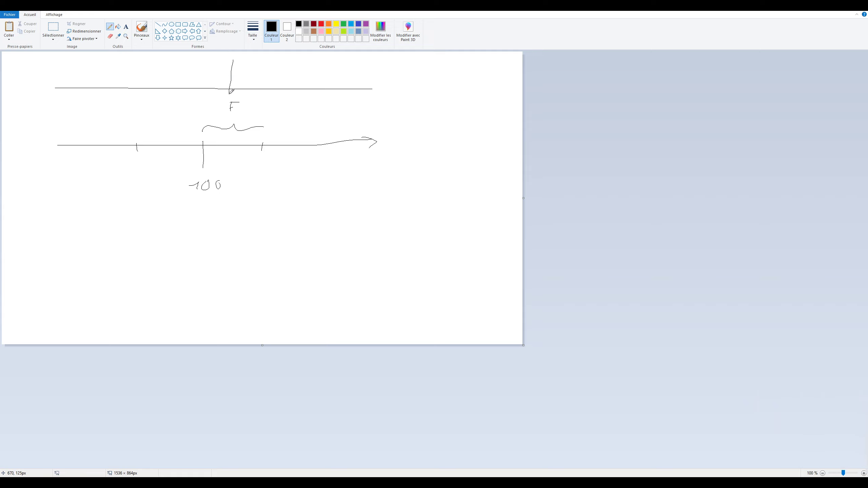
left_click_drag(43, 87, 45, 88)
mouse_move(240, 61)
left_mouse_down()
mouse_move(273, 79)
mouse_move(359, 89)
left_mouse_up()
mouse_move(206, 60)
left_mouse_down()
mouse_move(204, 81)
mouse_move(220, 83)
left_mouse_up()
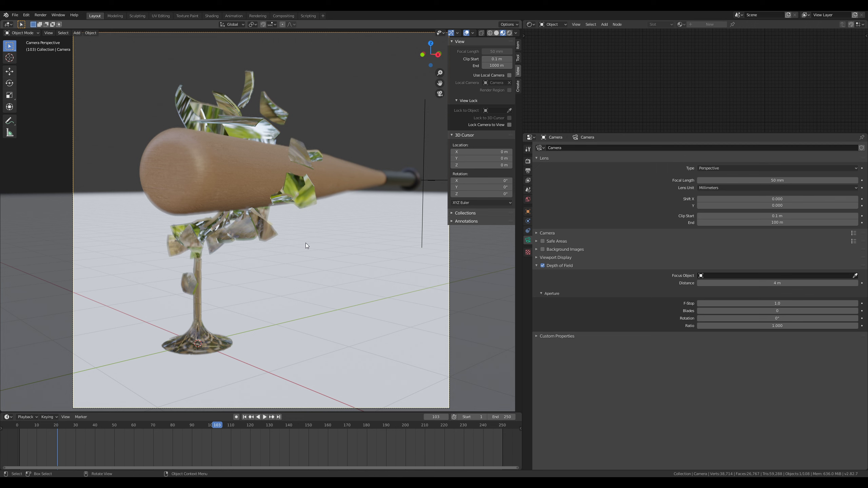
Step: Switch back to Blender, replay the impact from the start in material preview, and return to frame 103
left_click_drag(227, 426, 20, 426)
key("space")
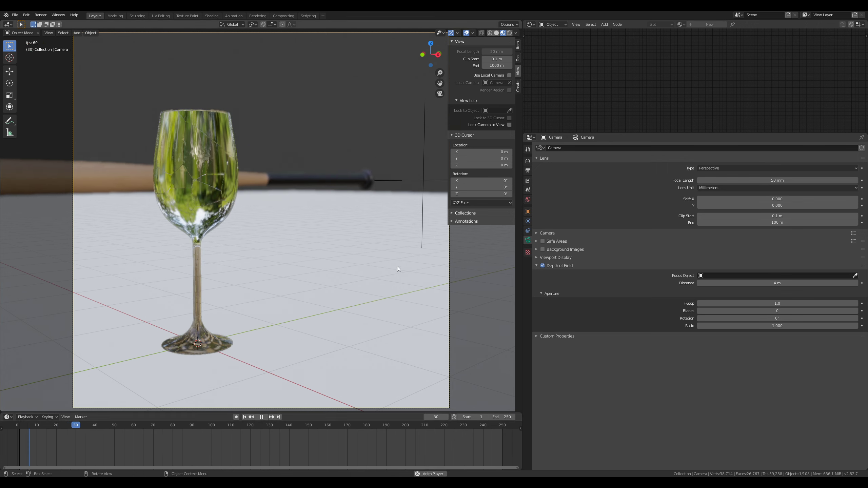
key("space")
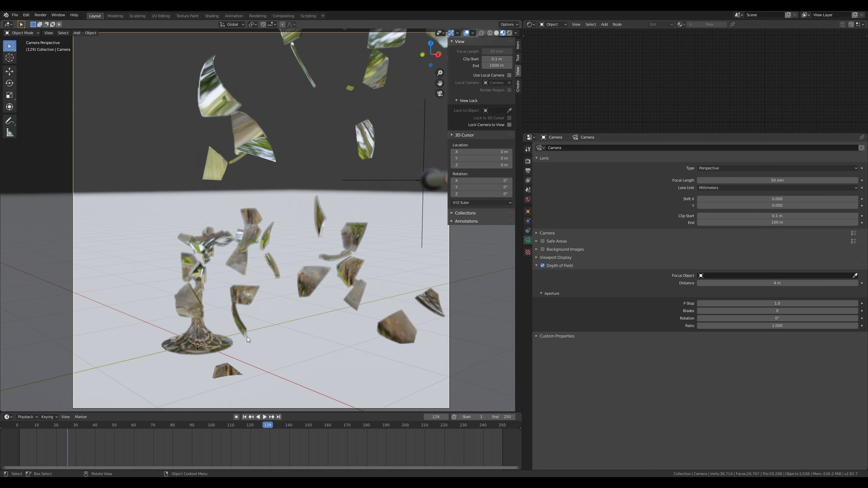
left_click(235, 426)
left_click_drag(235, 426, 217, 429)
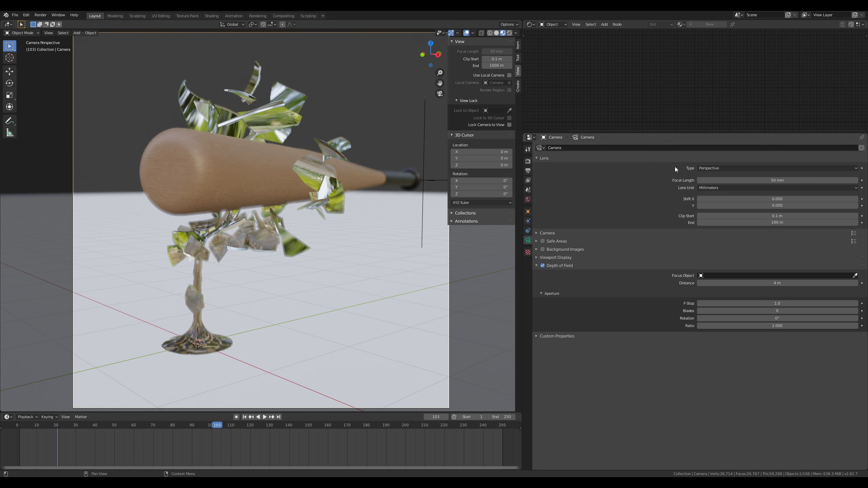
Step: Apply the Full Global Illumination preset to the Cycles light paths
left_click(527, 161)
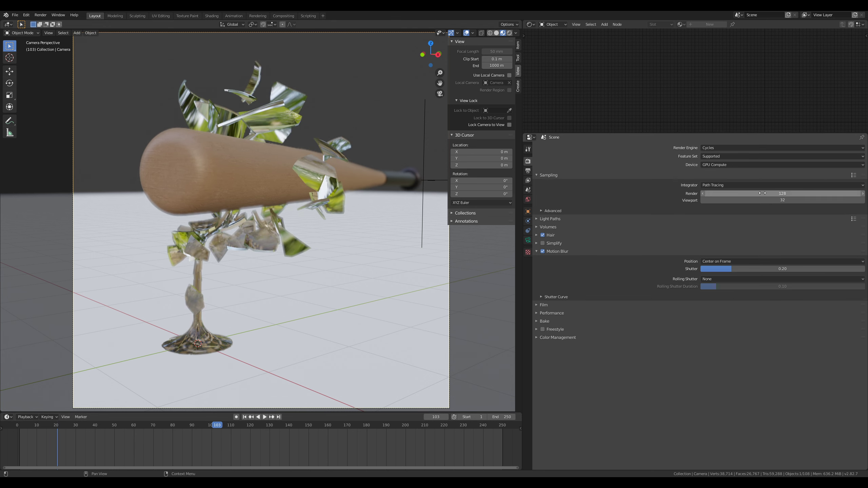
left_click(527, 171)
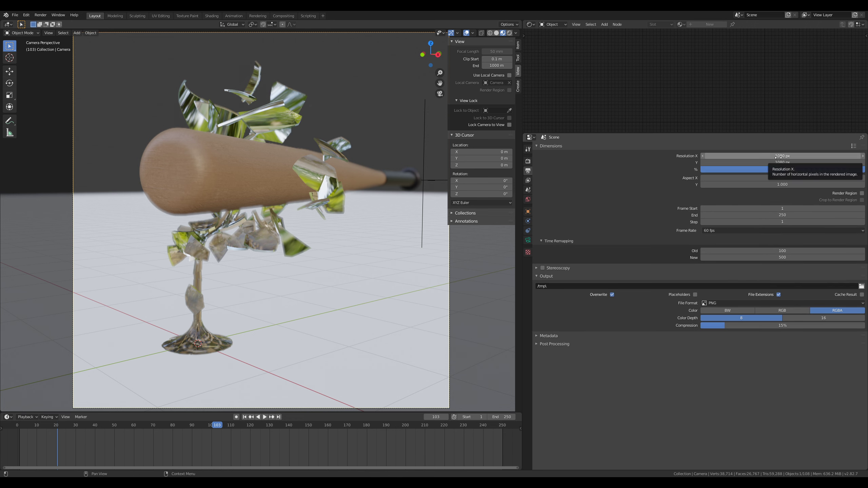
left_click(527, 180)
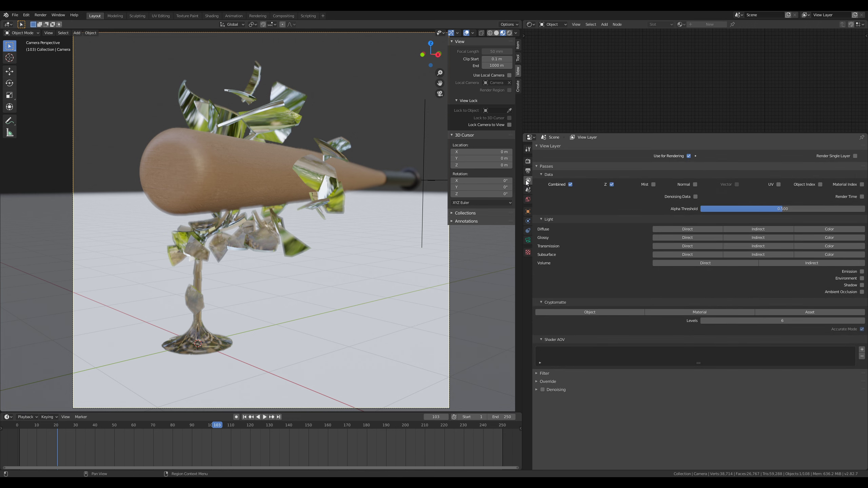
left_click(527, 162)
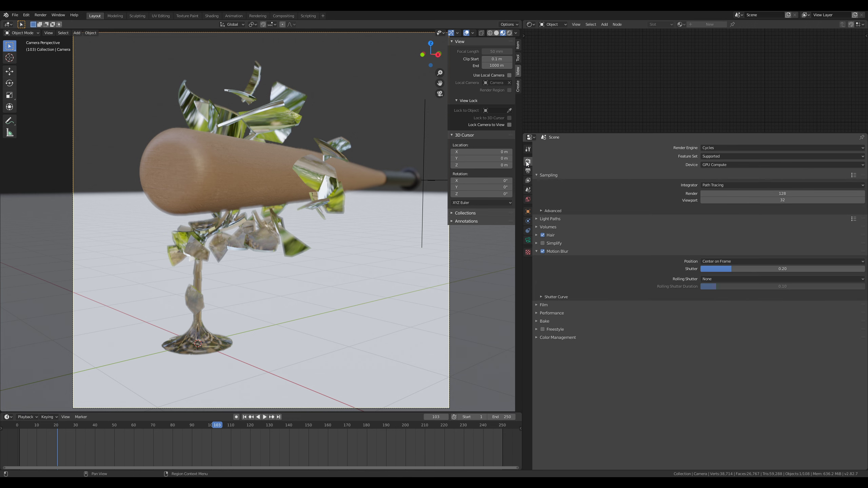
left_click(537, 218)
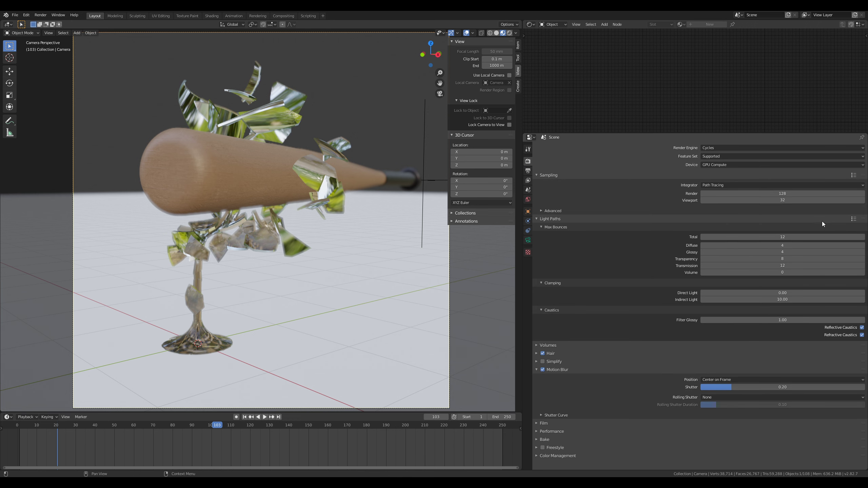
left_click(853, 218)
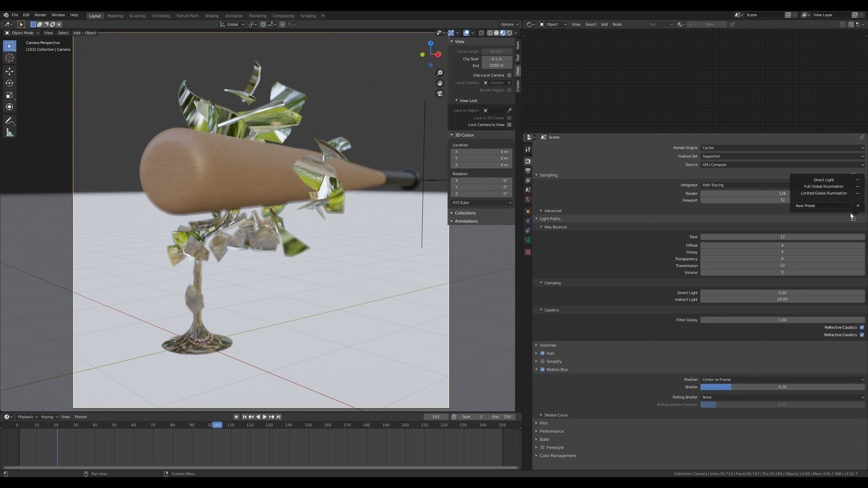
left_click(820, 188)
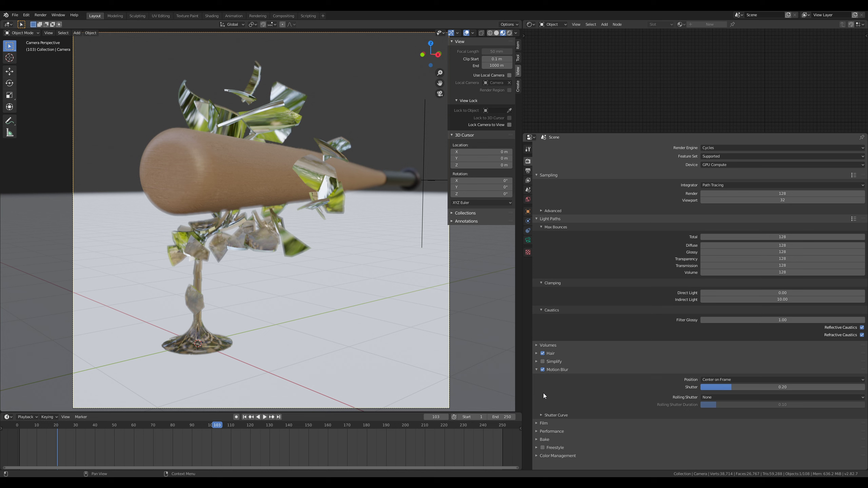
Step: Enable ambient occlusion for the world and set its factor to 0.18
left_click(527, 200)
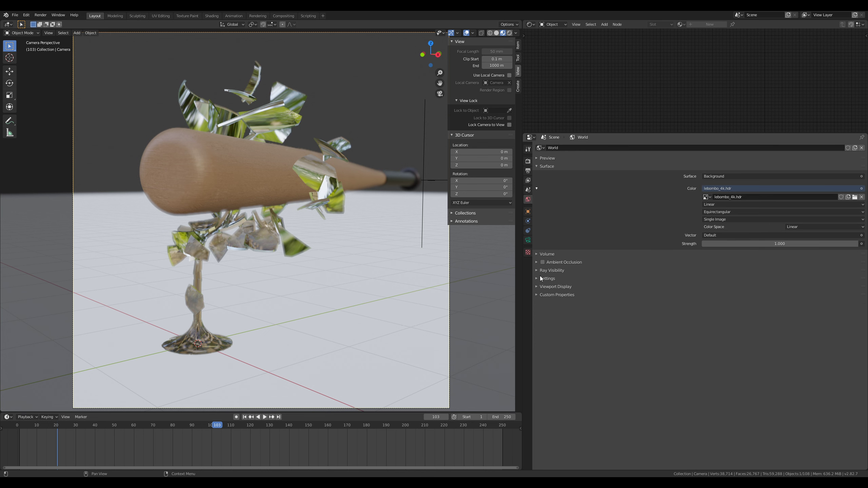
left_click(543, 262)
left_click(538, 264)
left_click_drag(757, 272, 622, 272)
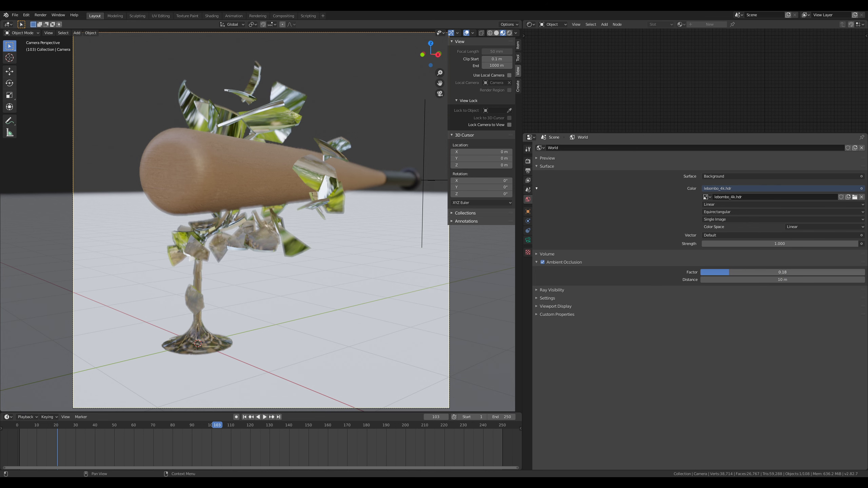
Step: Enable denoising for the view layer
left_click(527, 162)
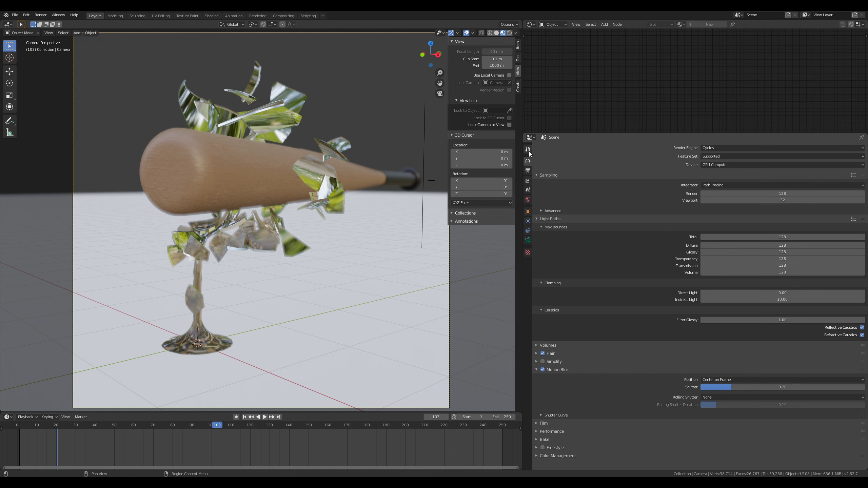
left_click(528, 180)
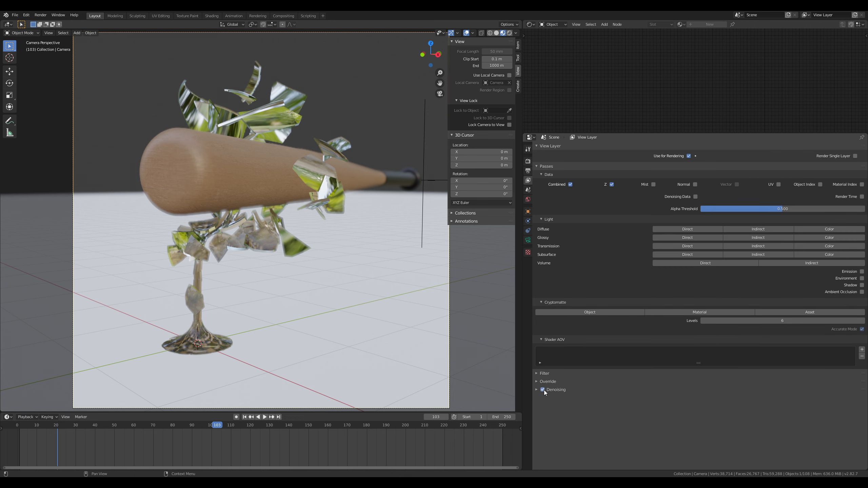
Step: Save the project and render frame 103 as a still image, returning to the scene when it is done
key("ctrl+s")
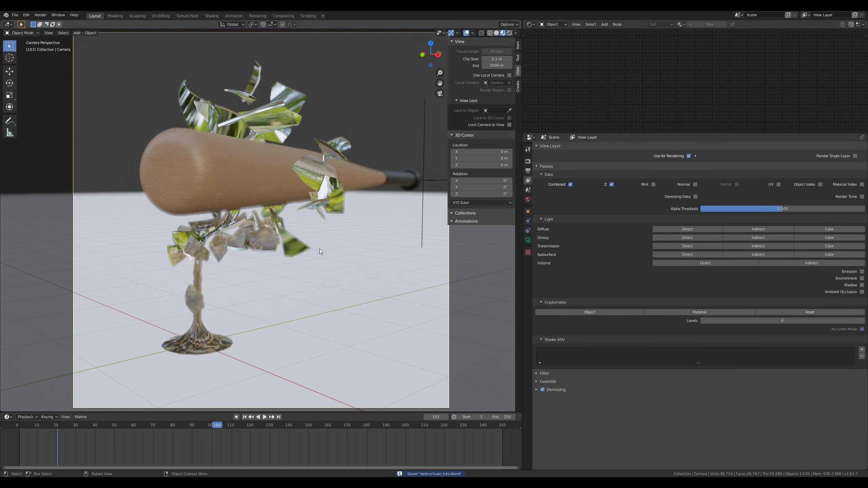
key("F12")
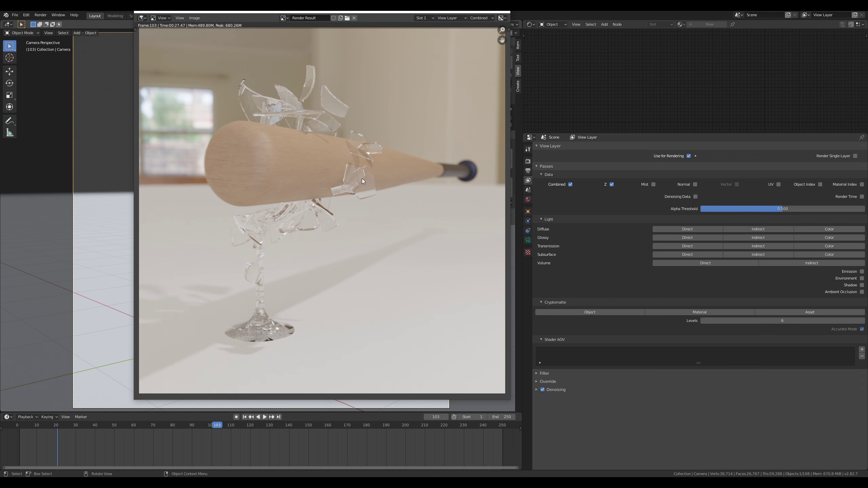
key("Escape")
Step: Lock the camera to the view, reframe the shattering glass closer with the bat's tip facing the camera, and render the frame
key("KP_0")
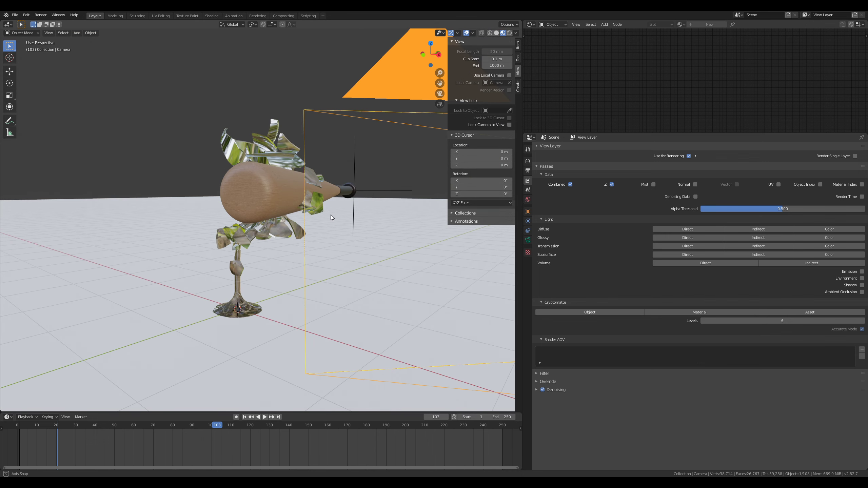
key("KP_0")
left_click(509, 125)
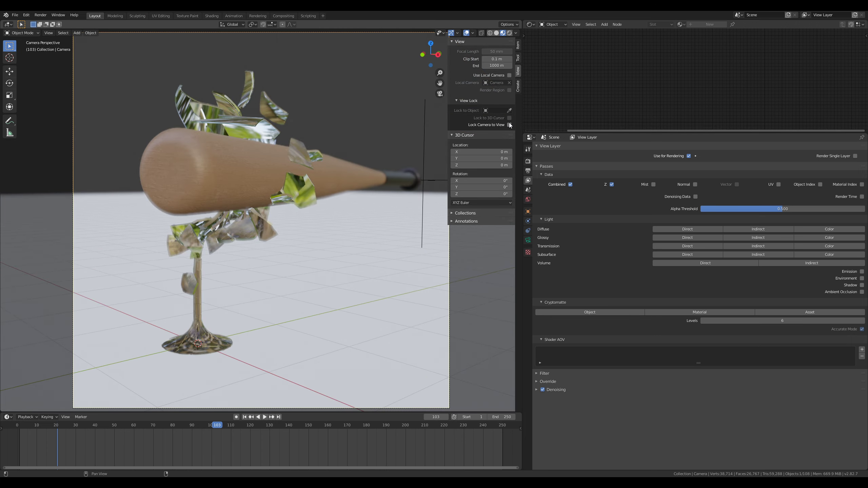
middle_click_drag(358, 200, 290, 213)
scroll(326, 224, "up", 5)
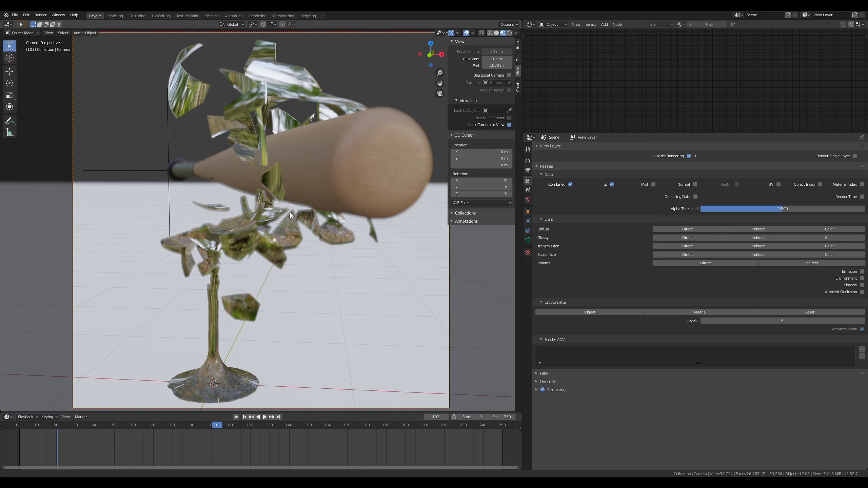
key("F12")
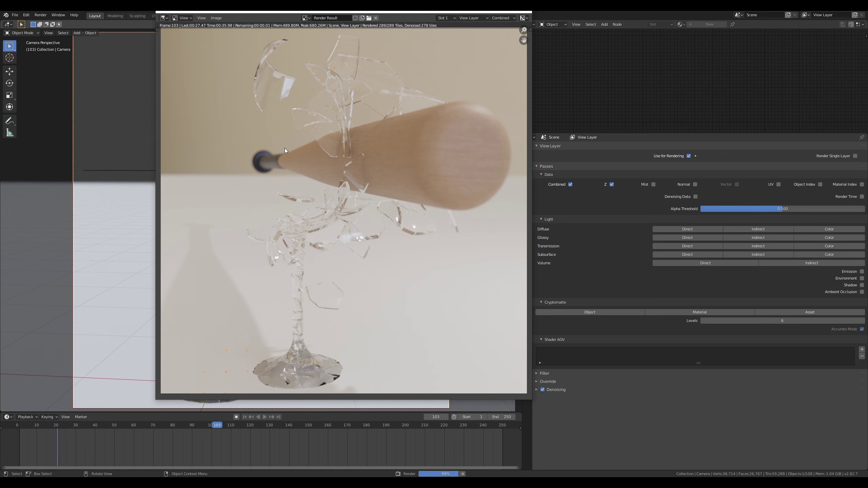
key("Escape")
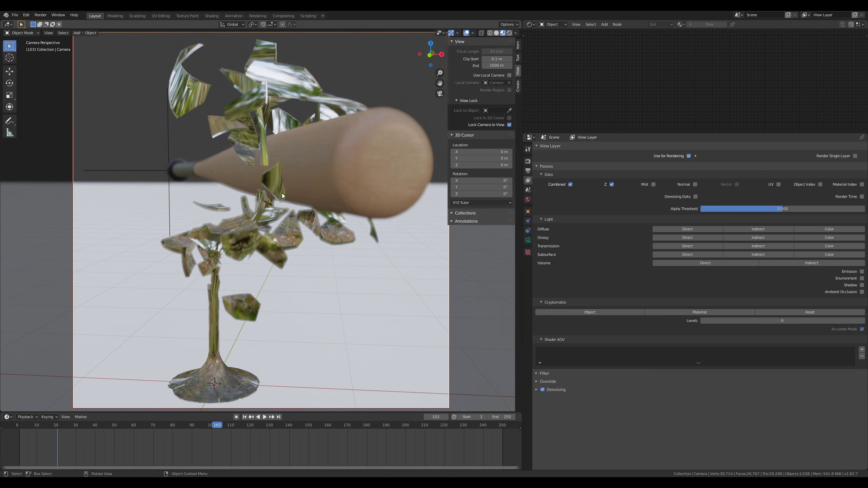
Step: Switch the scene's render engine to Eevee
left_click(528, 161)
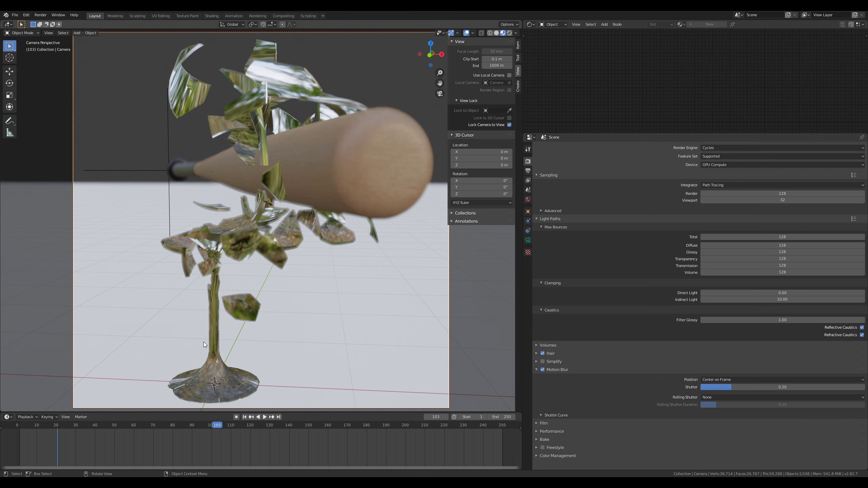
left_click(718, 149)
left_click(722, 156)
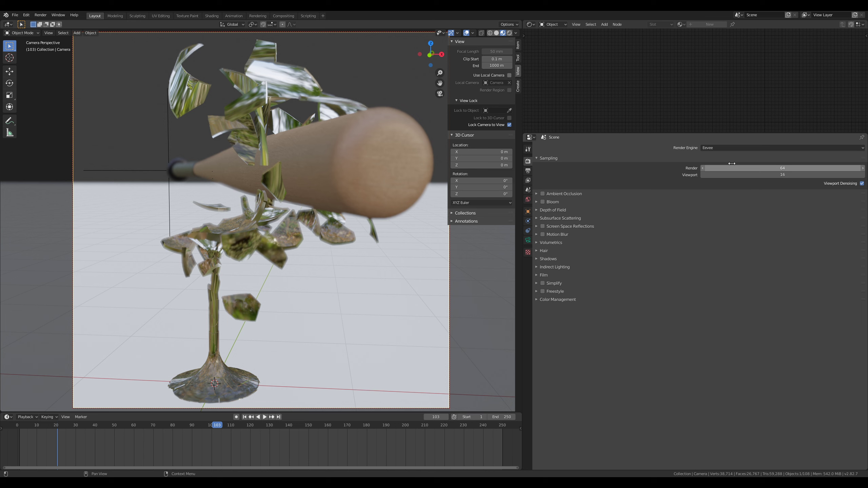
Step: Set the render output file format to AVI Raw for the animation
left_click(527, 171)
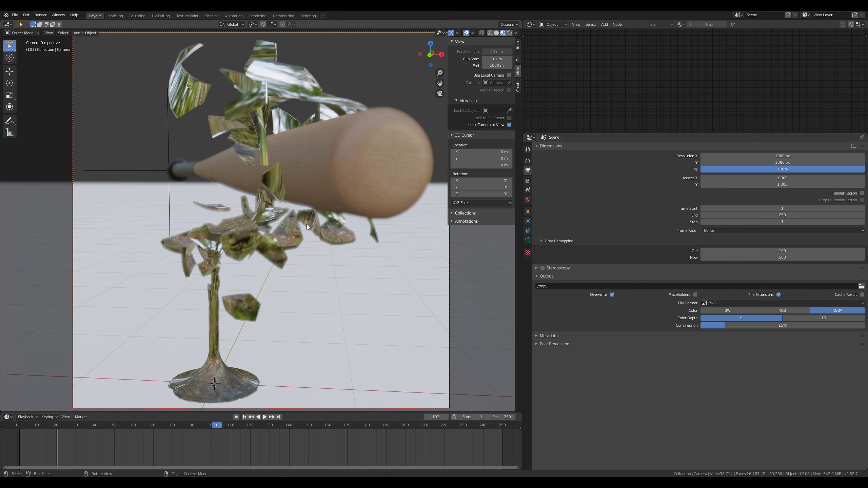
left_click(41, 16)
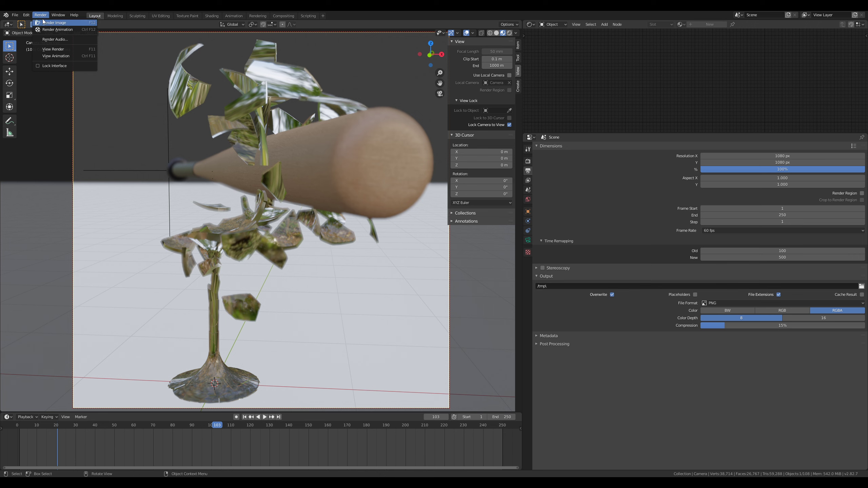
left_click(41, 16)
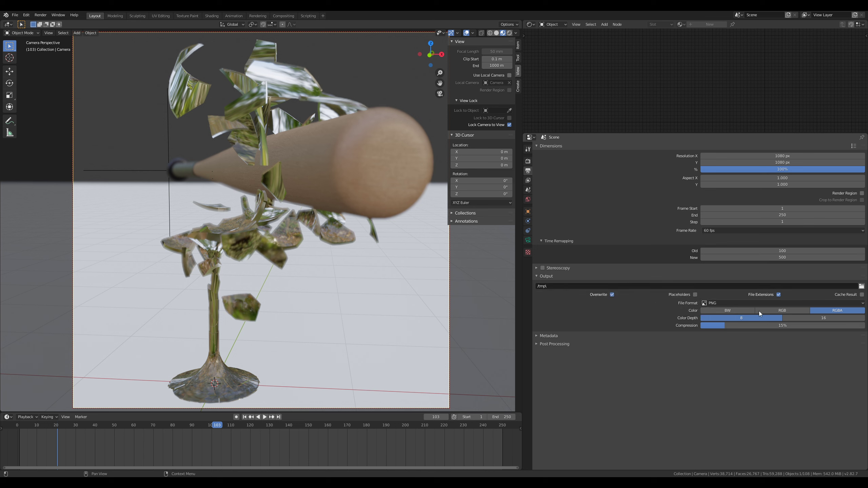
left_click(765, 304)
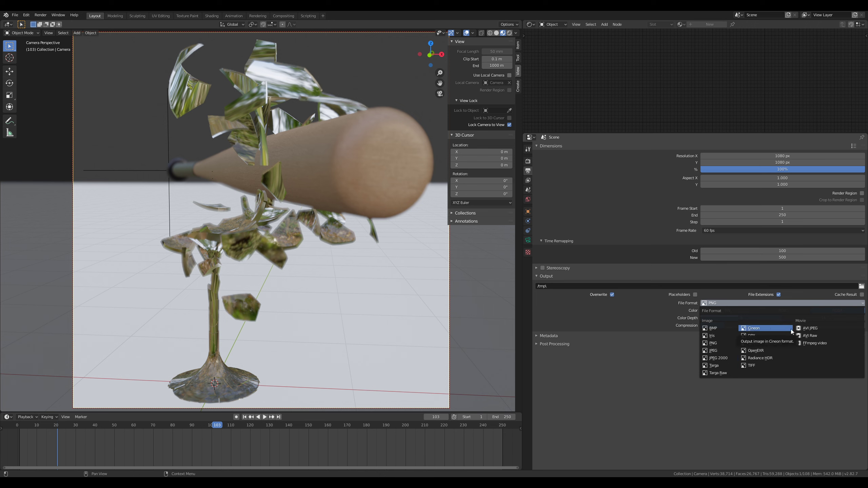
left_click(817, 334)
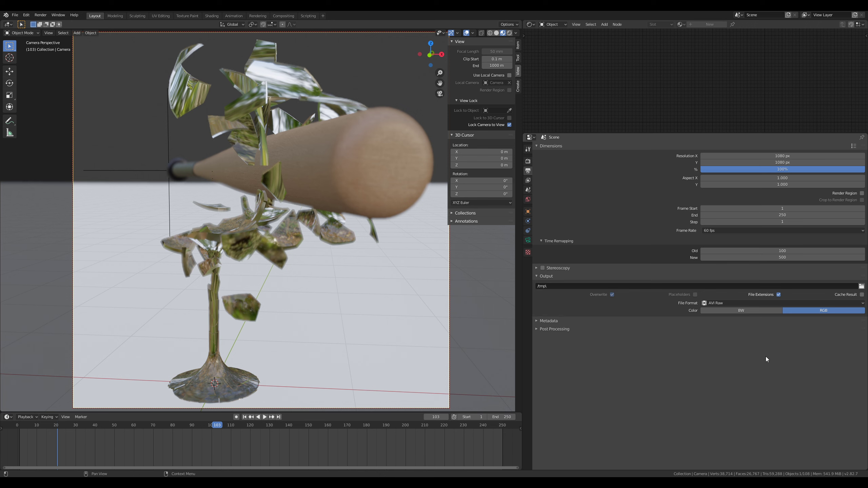
left_click(40, 15)
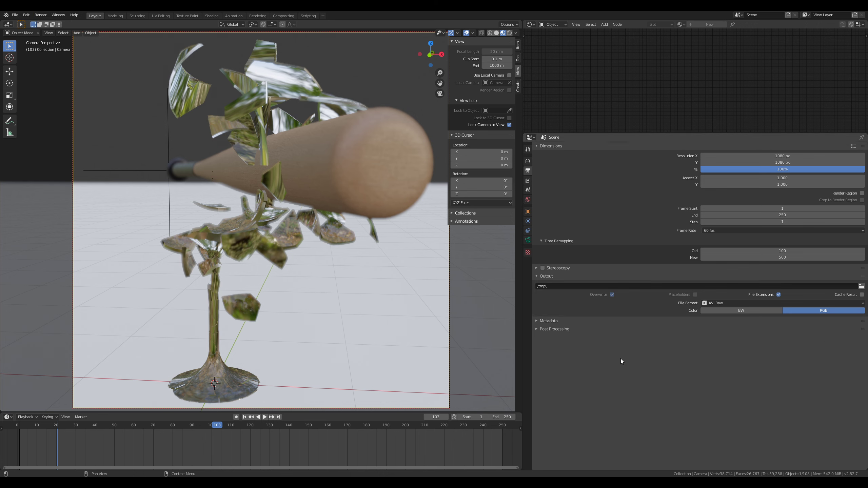